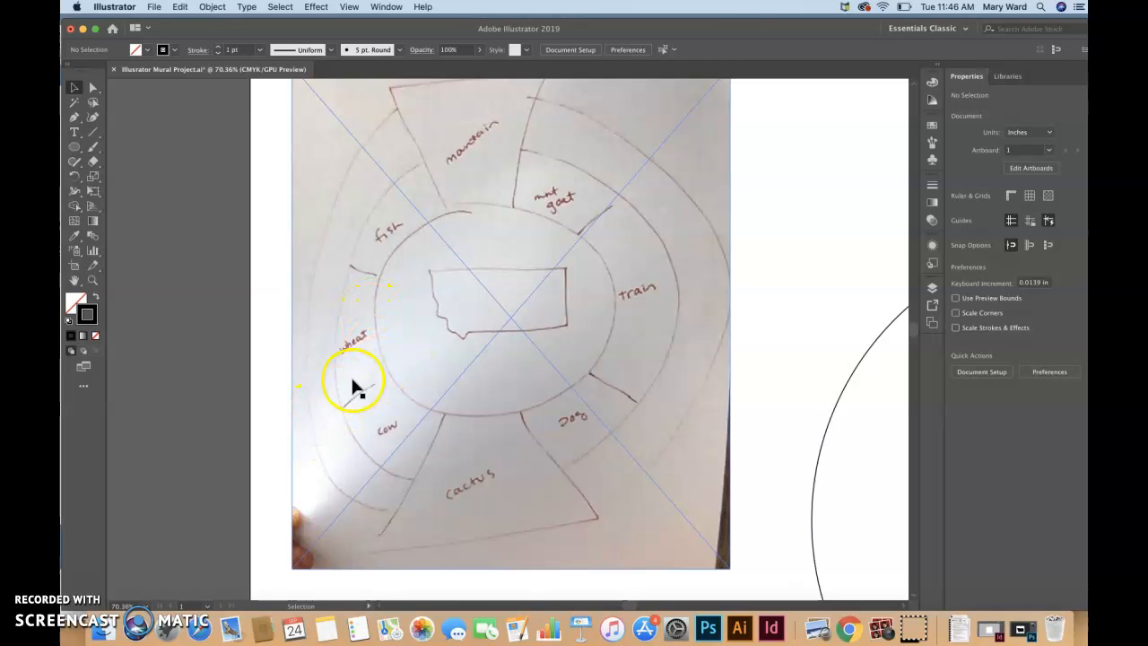
# Move the sketch photo off the artboard onto the pasteboard beside it and fit the artboard in view.
pyautogui.click(197, 462)
pyautogui.moveTo(596, 410)
pyautogui.mouseDown()
pyautogui.moveTo(321, 421)
pyautogui.moveTo(164, 398)
pyautogui.mouseUp()
pyautogui.click(559, 398)
pyautogui.press('super+0')
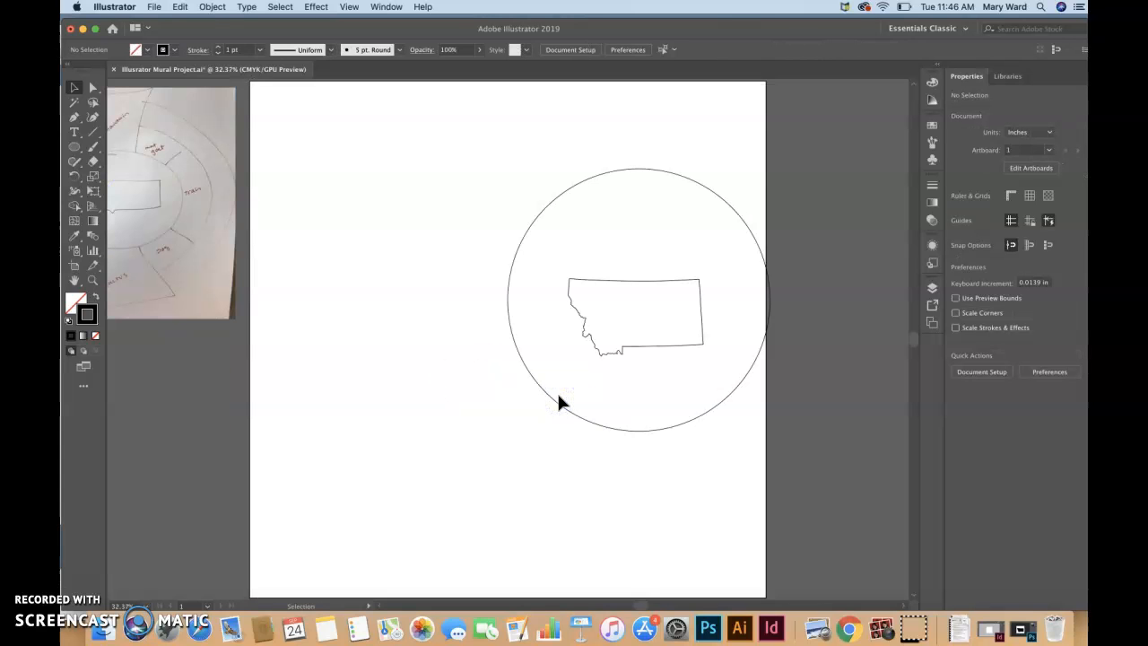
# Move the Montana outline out of the circle onto the pasteboard beside the artboard, below the sketch photo.
pyautogui.moveTo(642, 355); pyautogui.dragTo(580, 384)
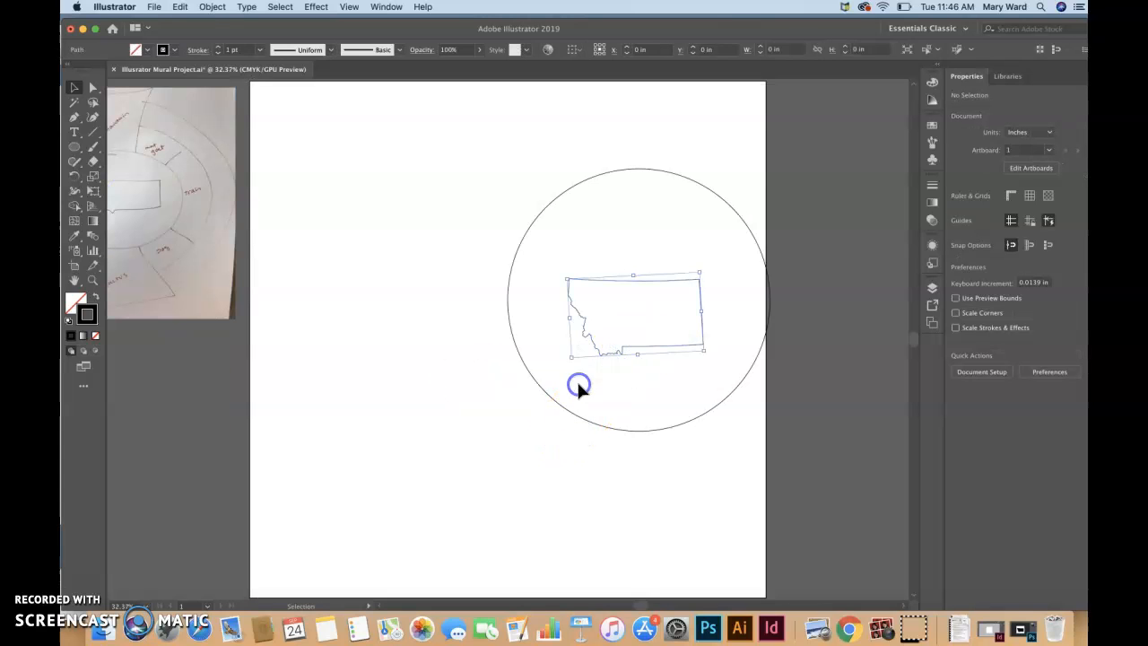
pyautogui.moveTo(638, 351); pyautogui.dragTo(228, 505)
pyautogui.moveTo(296, 493); pyautogui.dragTo(222, 477)
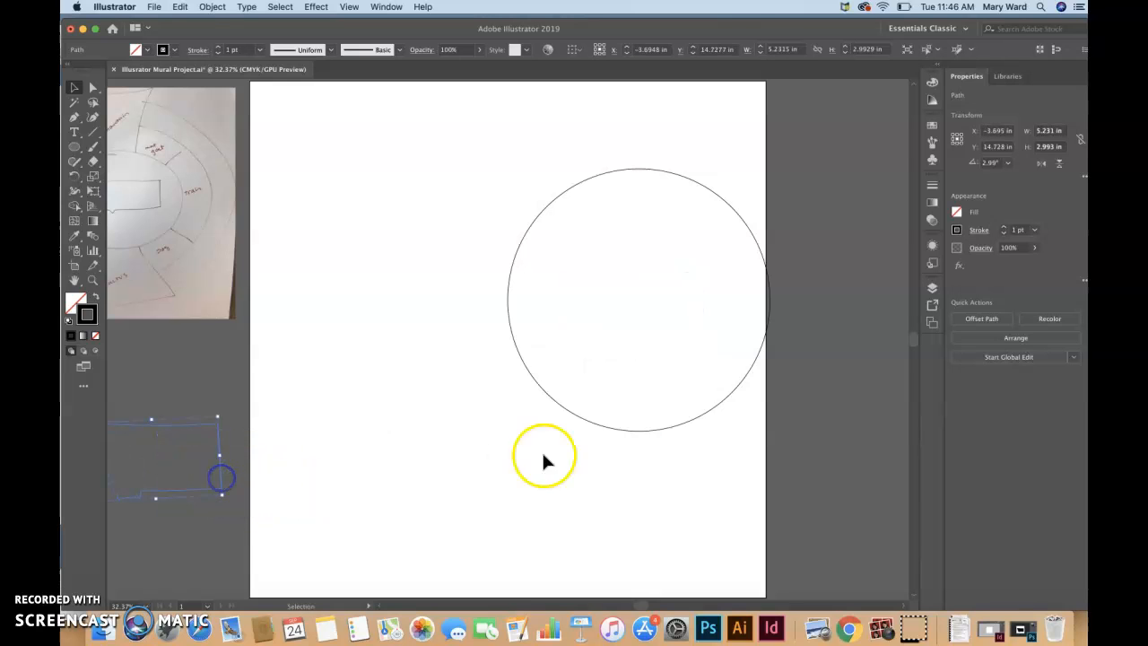
# Centre the circle on the artboard and give it a mustard-gold fill with no stroke.
pyautogui.moveTo(584, 423); pyautogui.dragTo(451, 464)
pyautogui.click(566, 458)
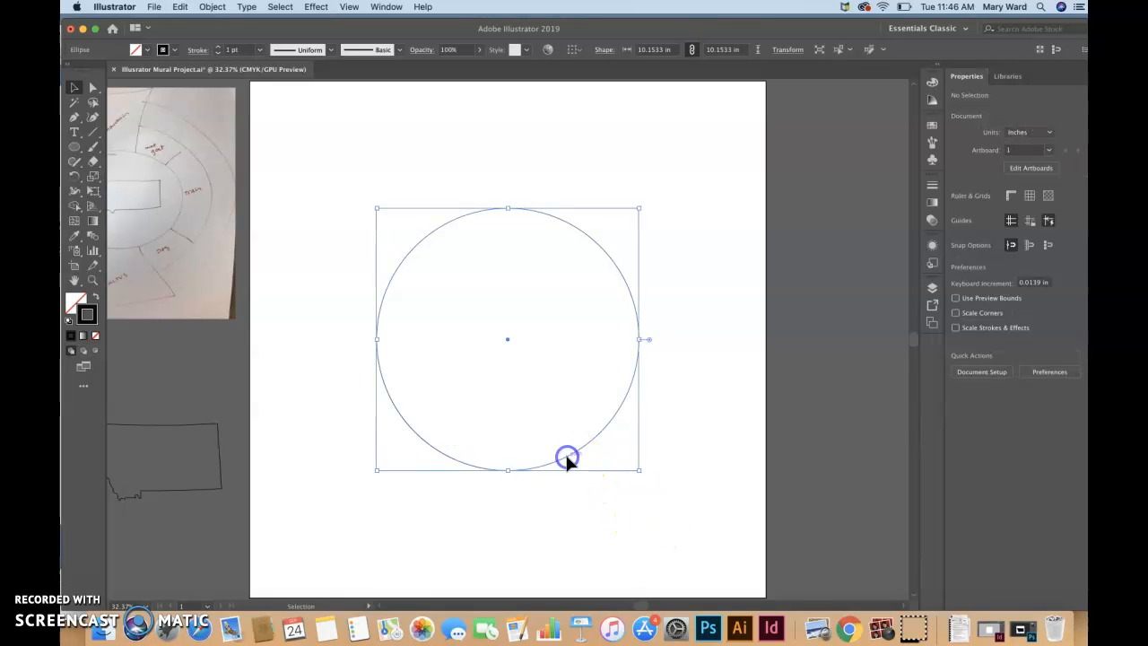
pyautogui.click(87, 313)
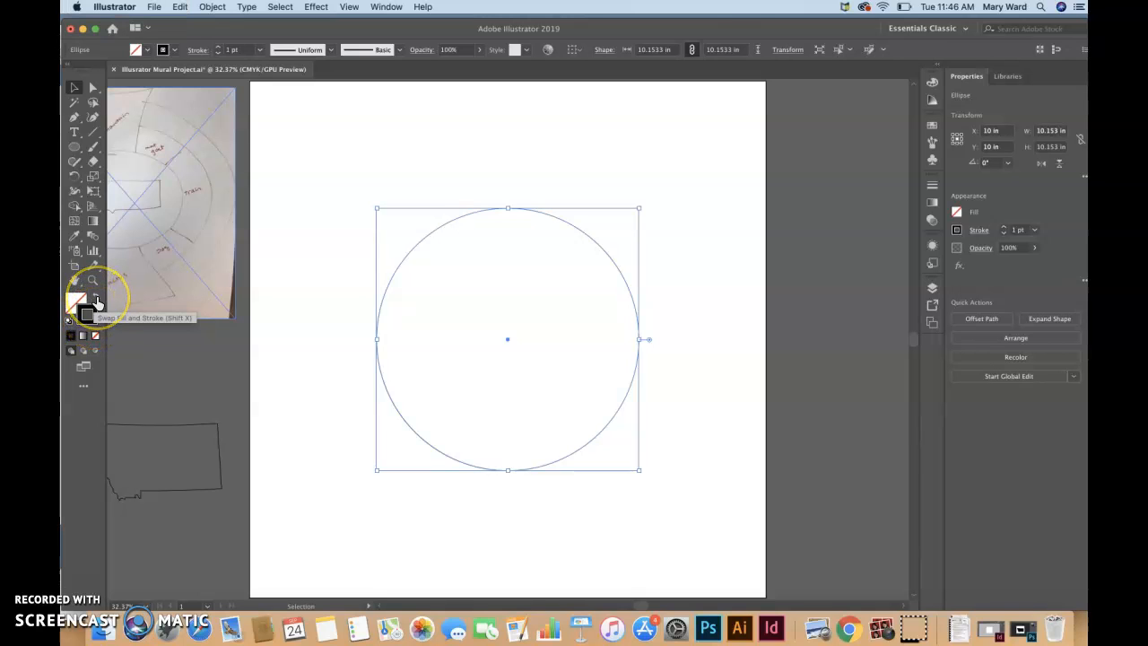
pyautogui.click(96, 301)
pyautogui.click(75, 305)
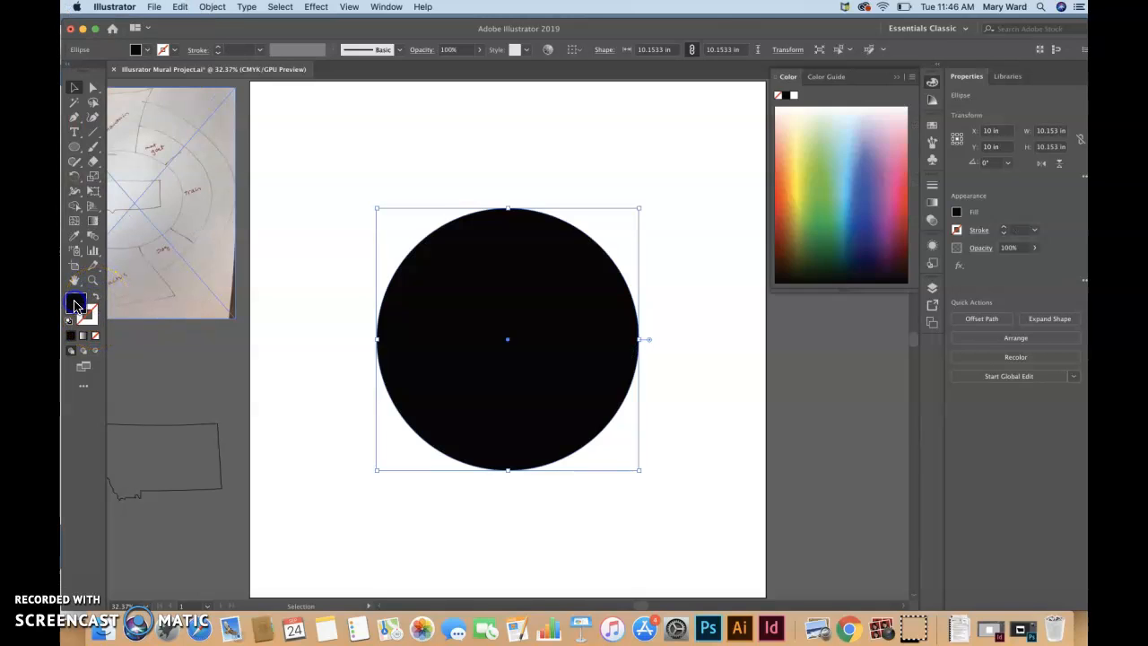
pyautogui.click(77, 307)
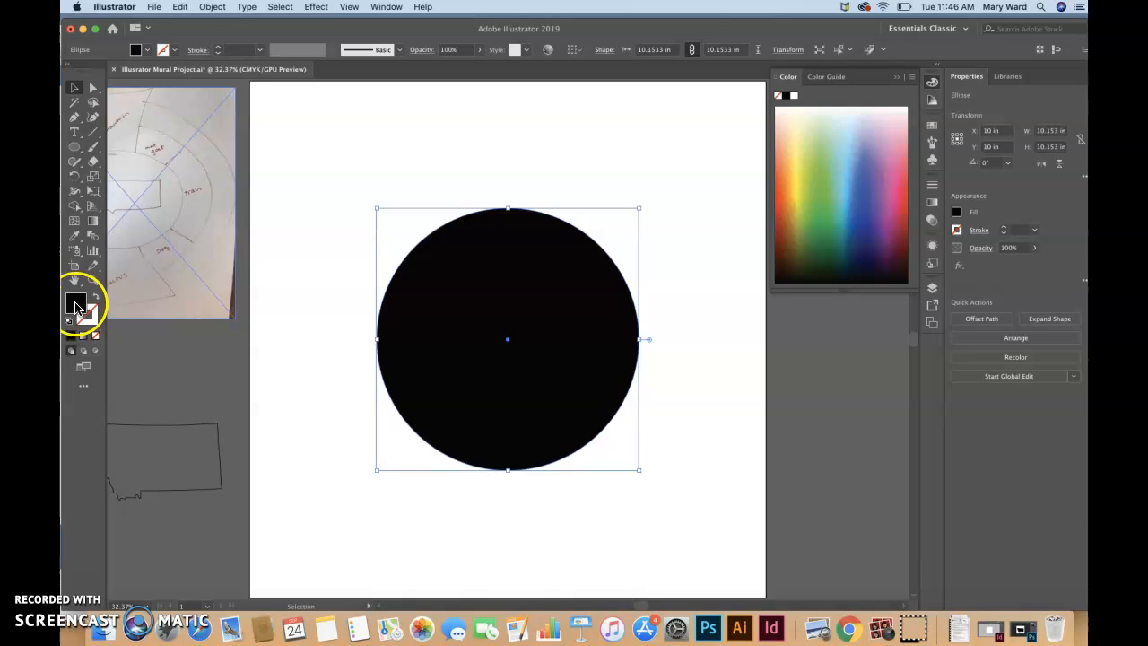
pyautogui.click(802, 182)
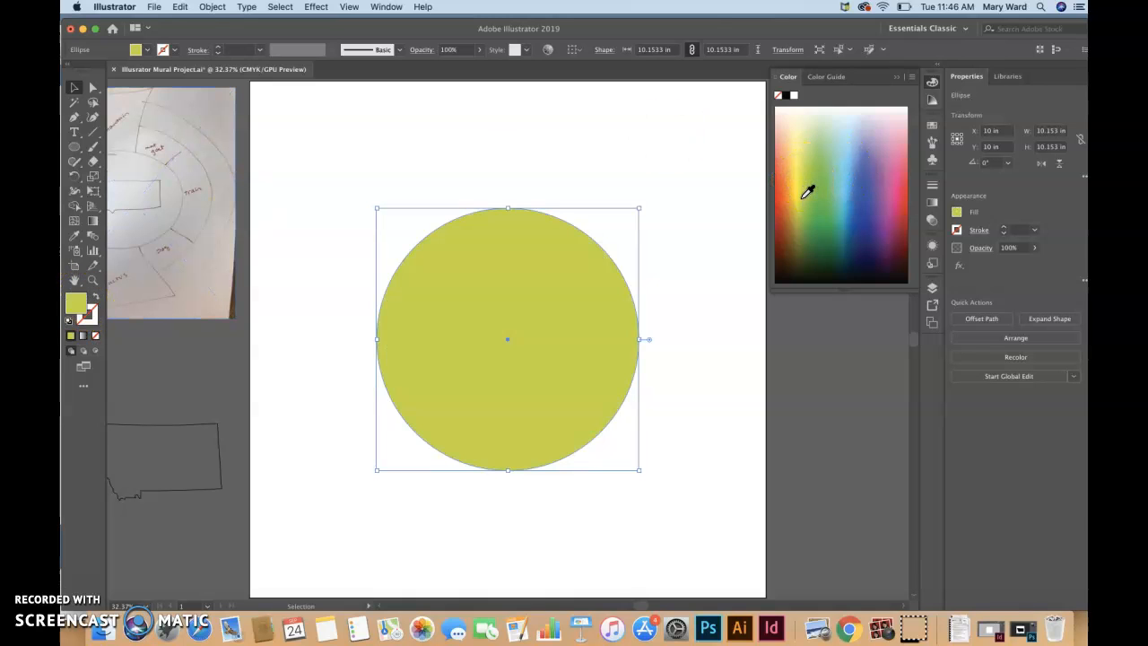
pyautogui.click(802, 222)
pyautogui.click(797, 211)
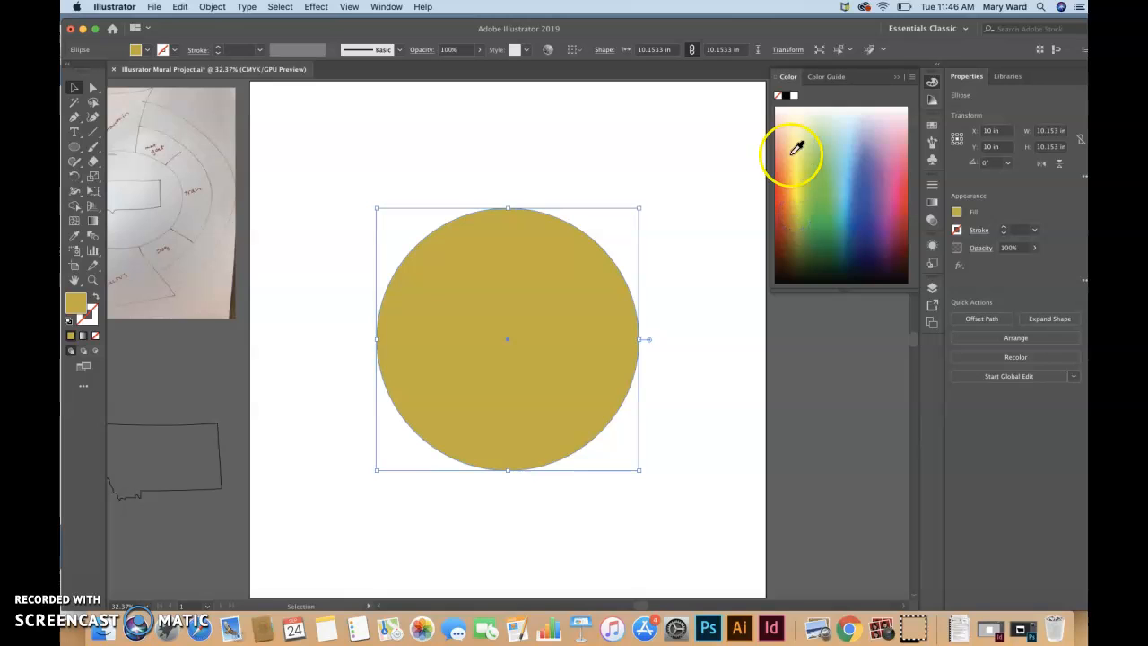
# Reselect the gold circle and add a new layer above Layer 1.
pyautogui.click(74, 82)
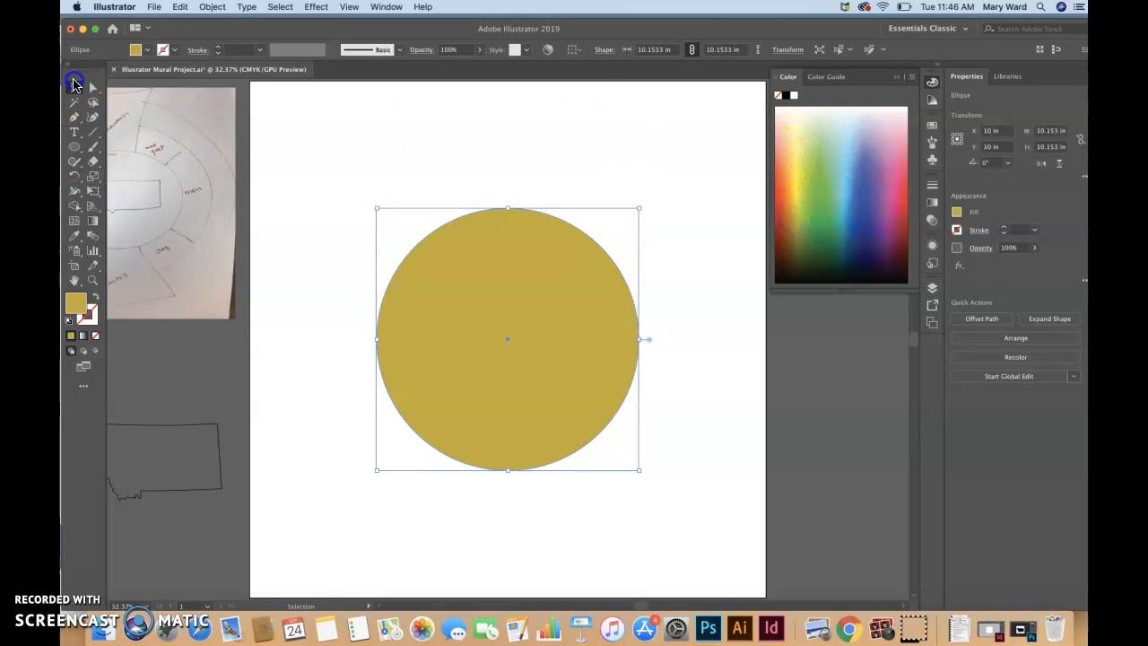
pyautogui.click(313, 118)
pyautogui.click(481, 273)
pyautogui.click(901, 78)
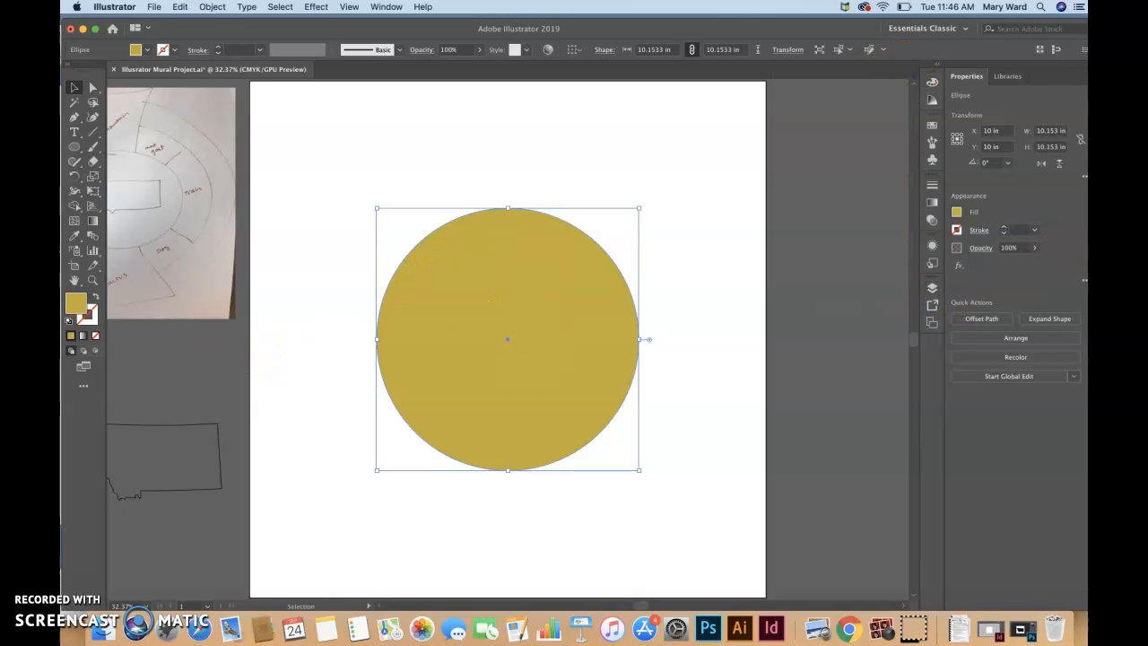
pyautogui.click(934, 291)
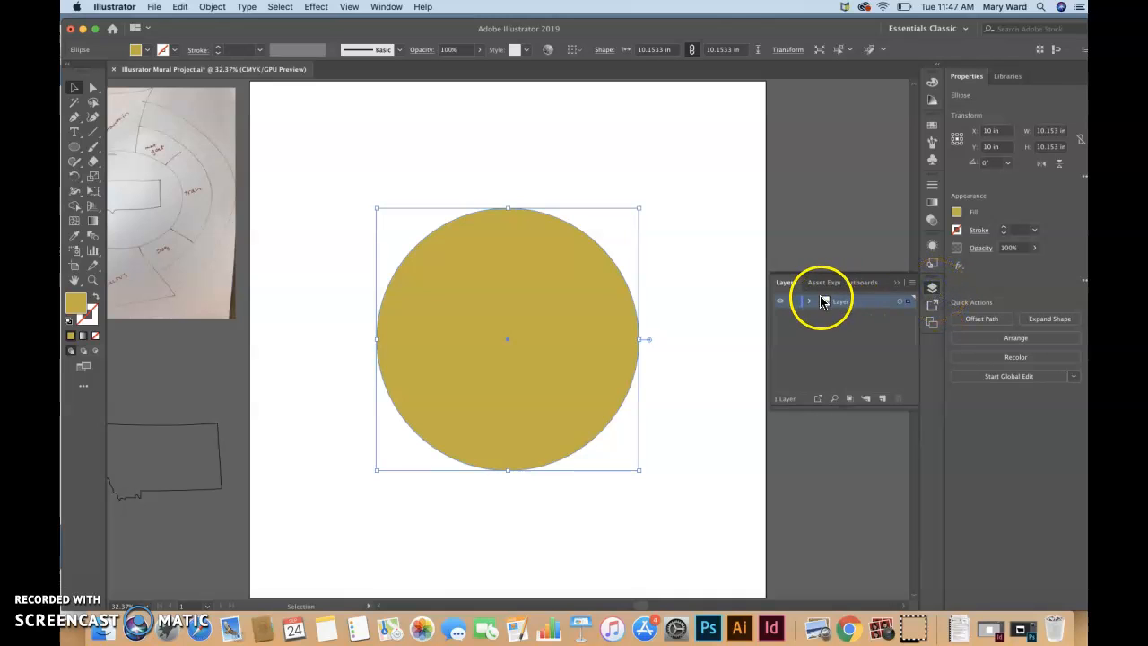
pyautogui.click(883, 398)
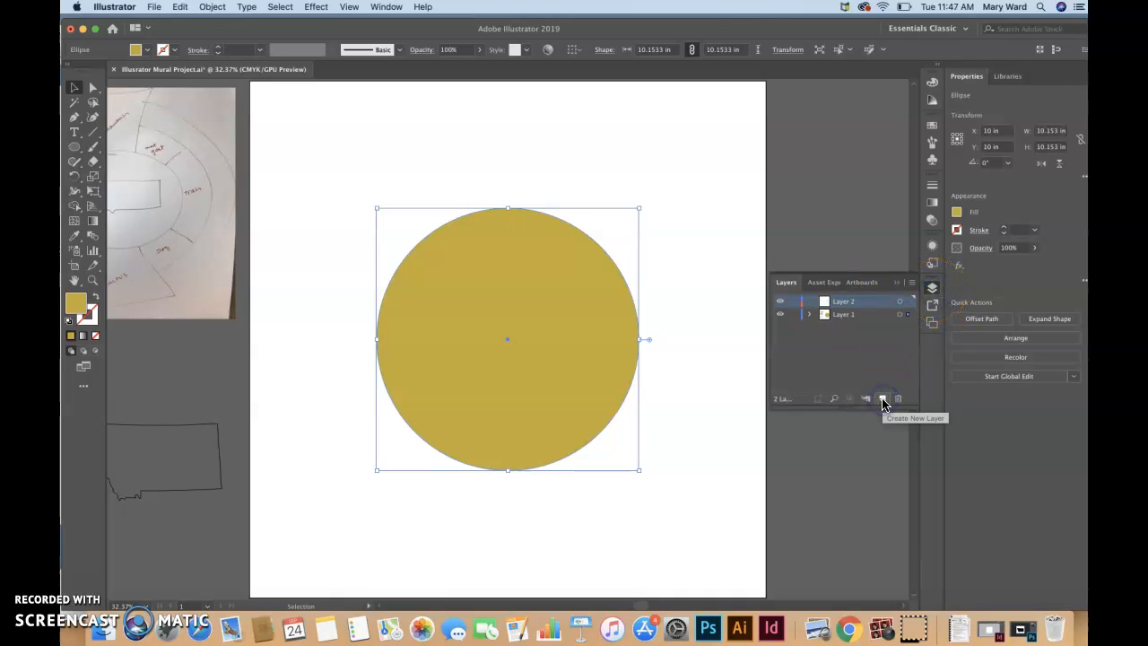
pyautogui.doubleClick(844, 304)
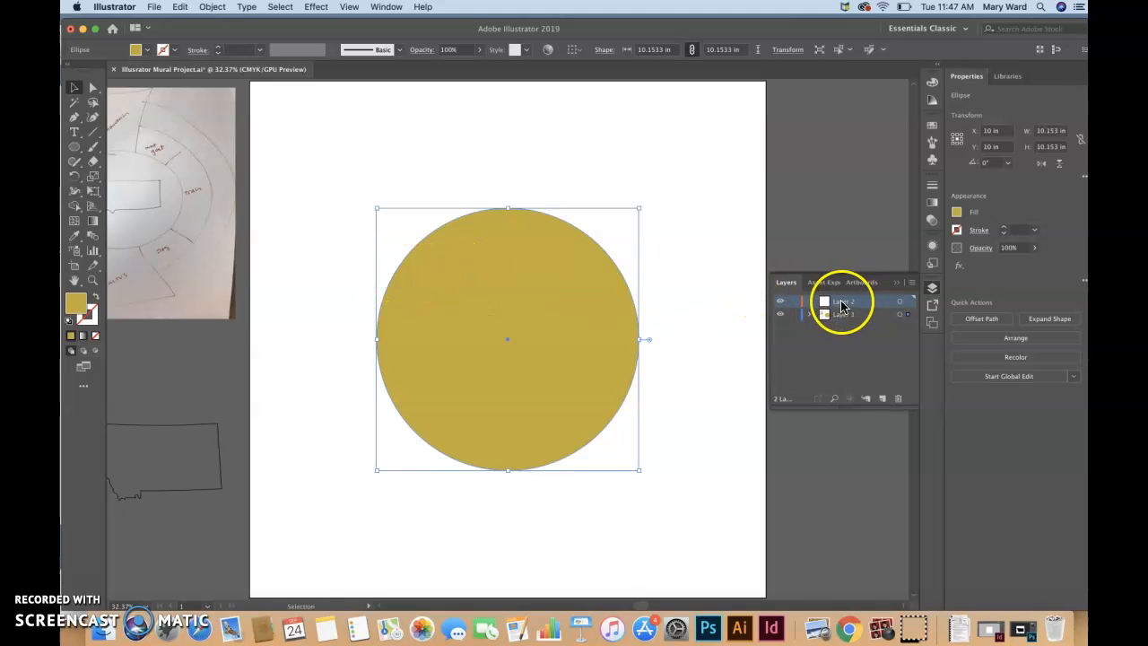
# On Layer 2, draw a vertical line segment from the circle's centre up past its top edge.
pyautogui.click(94, 132)
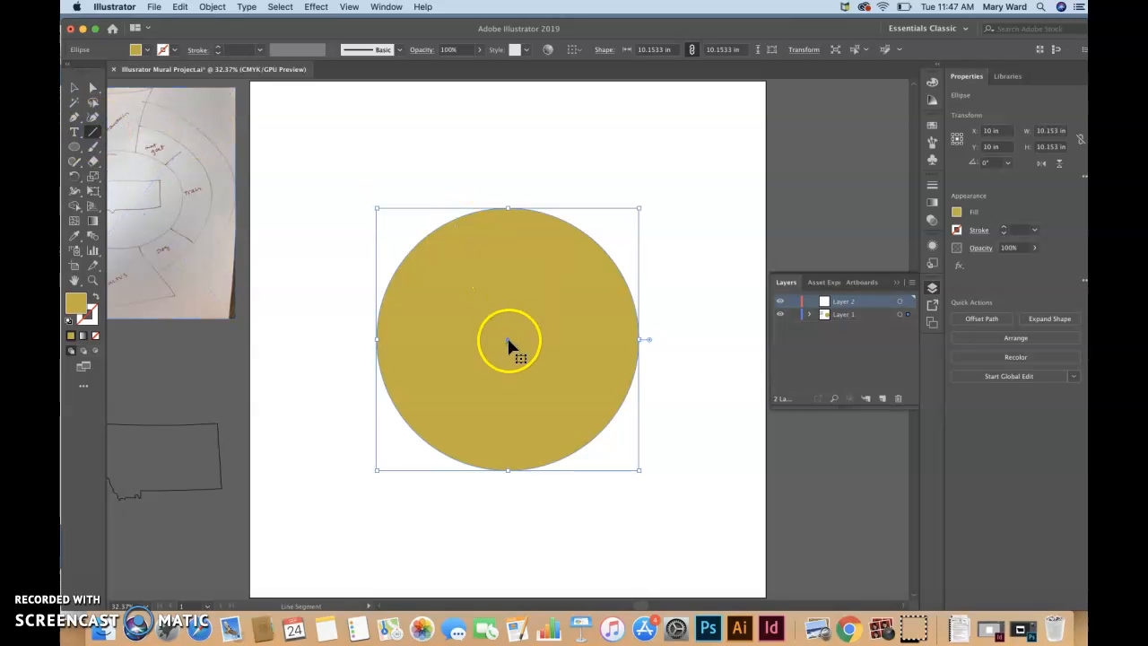
pyautogui.moveTo(507, 344); pyautogui.dragTo(508, 239)
pyautogui.press('super+z')
pyautogui.click(859, 301)
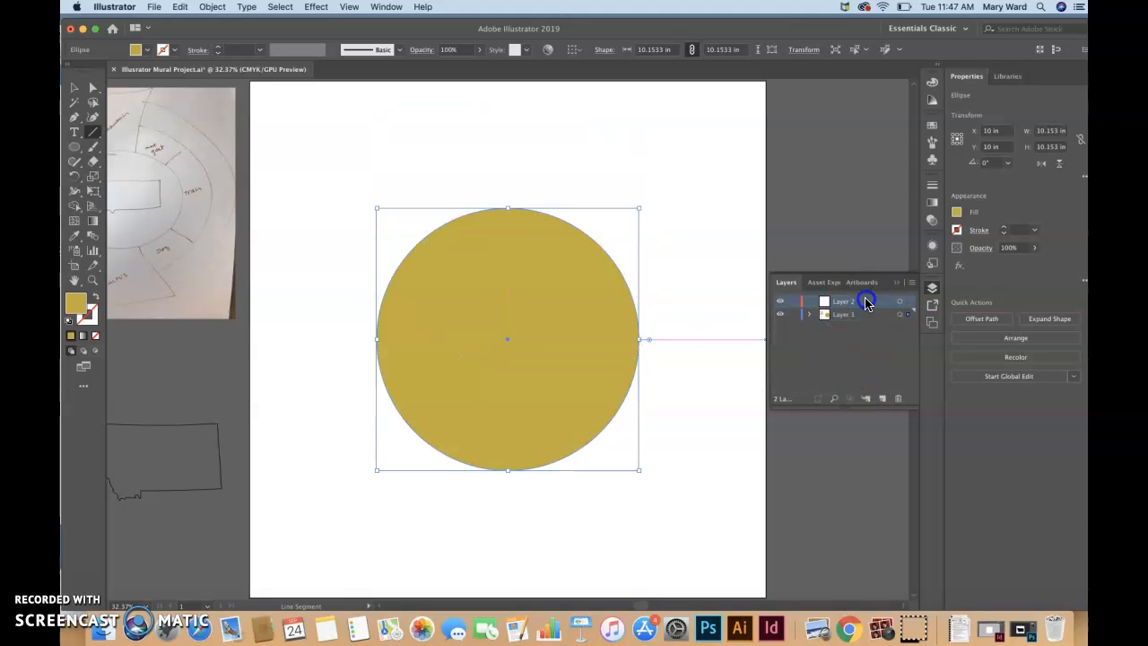
pyautogui.moveTo(508, 339); pyautogui.dragTo(510, 169)
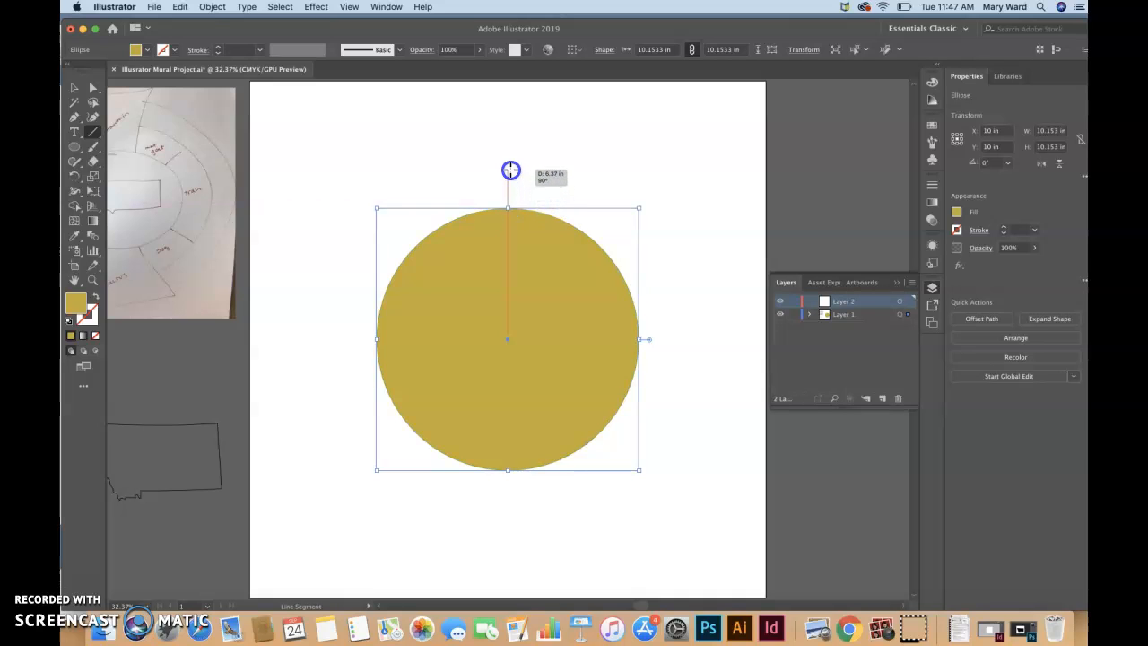
pyautogui.moveTo(510, 169); pyautogui.dragTo(539, 174)
# Select only the vertical line and shorten its outer end so it is about 6.66 in long.
pyautogui.click(76, 89)
pyautogui.keyDown('shift'); pyautogui.click(545, 224); pyautogui.keyUp('shift')
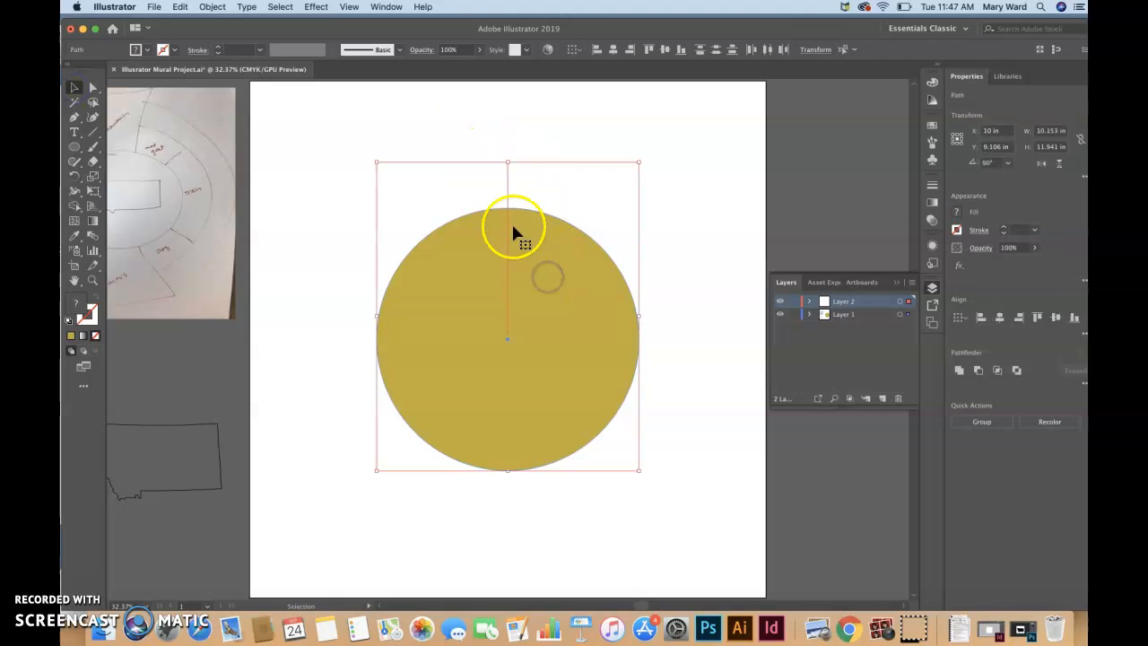
pyautogui.click(513, 149)
pyautogui.click(512, 180)
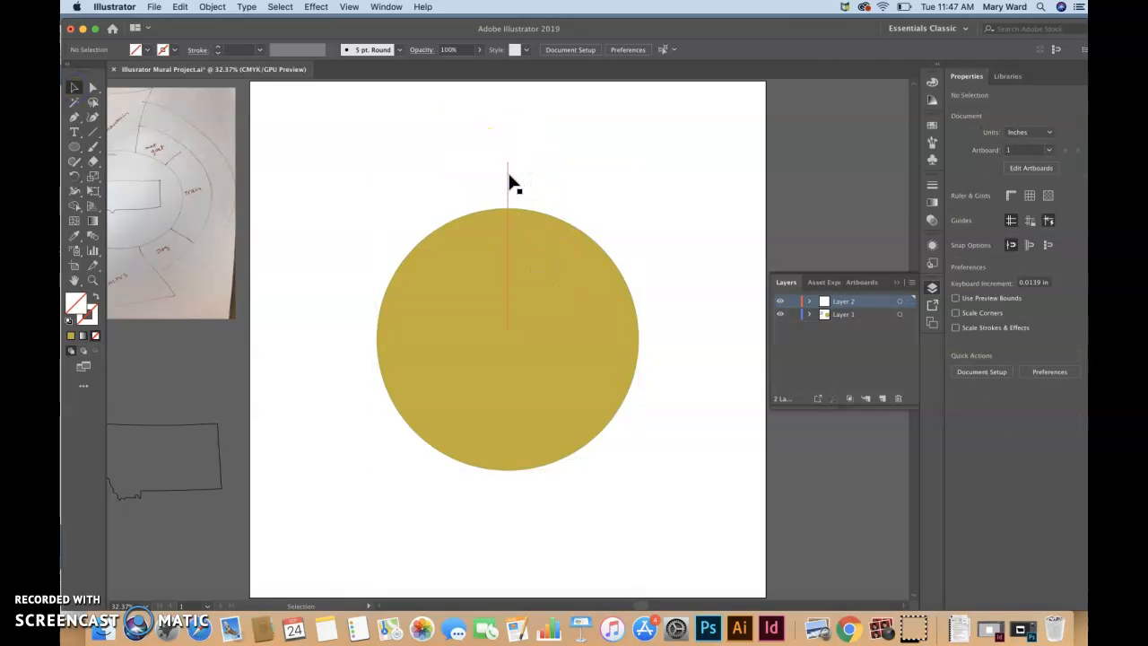
pyautogui.moveTo(508, 178); pyautogui.dragTo(509, 183)
pyautogui.moveTo(508, 183); pyautogui.dragTo(508, 183)
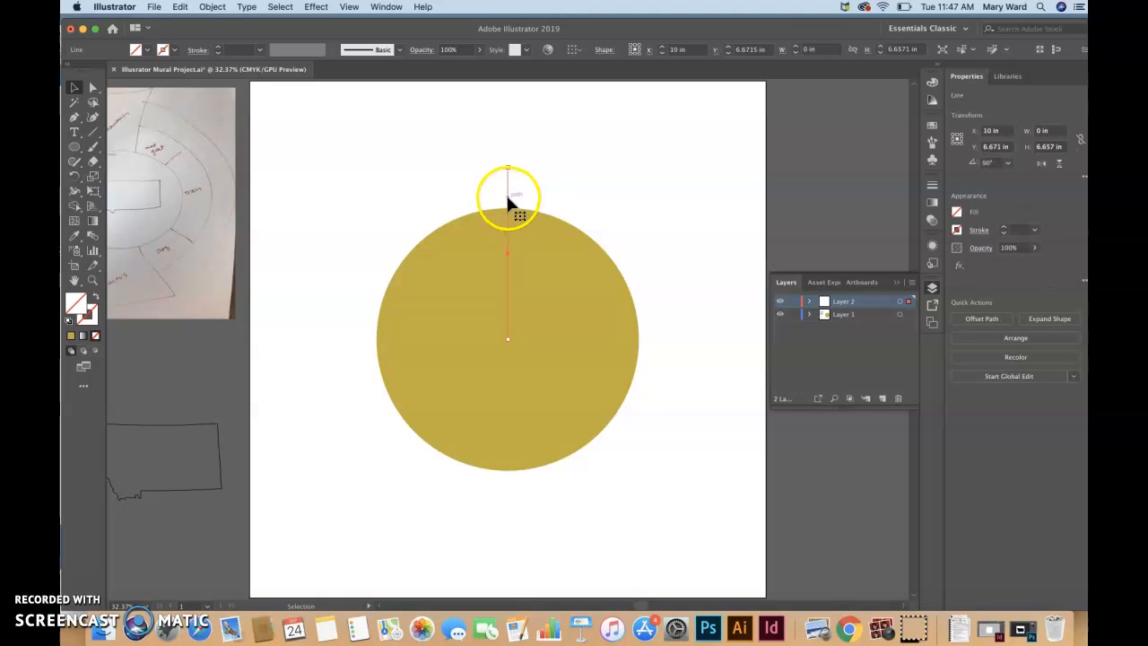
# Make a rotated copy of the line about the circle's centre, using an angle of 360/8.
pyautogui.click(75, 179)
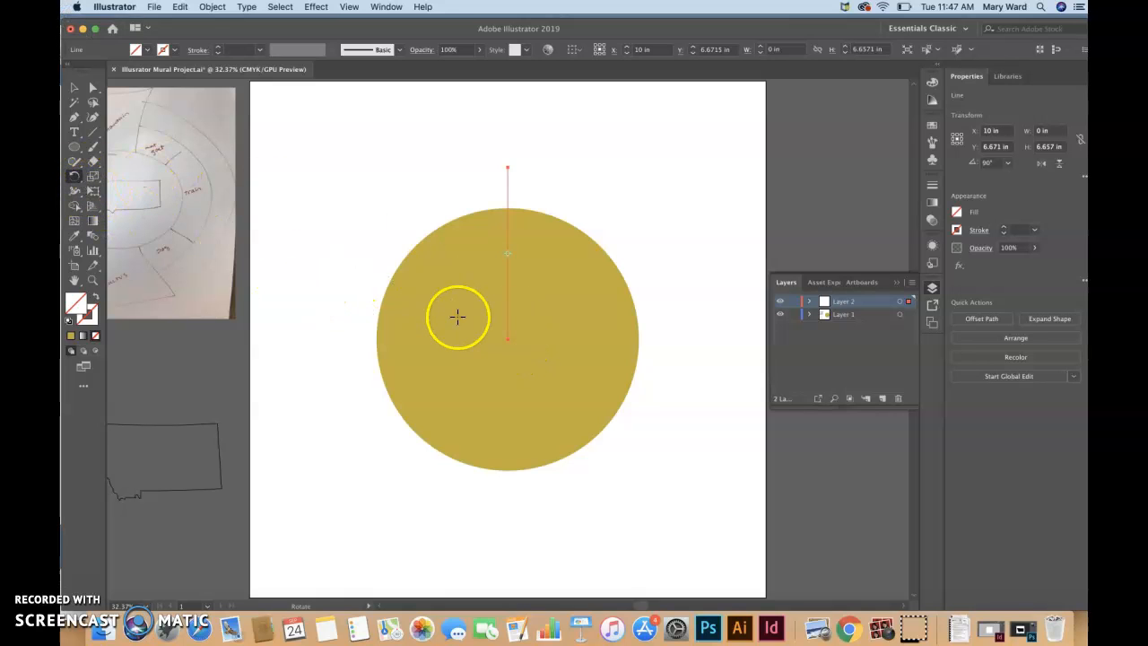
pyautogui.click(507, 339)
pyautogui.keyDown('alt'); pyautogui.click(507, 339); pyautogui.keyUp('alt')
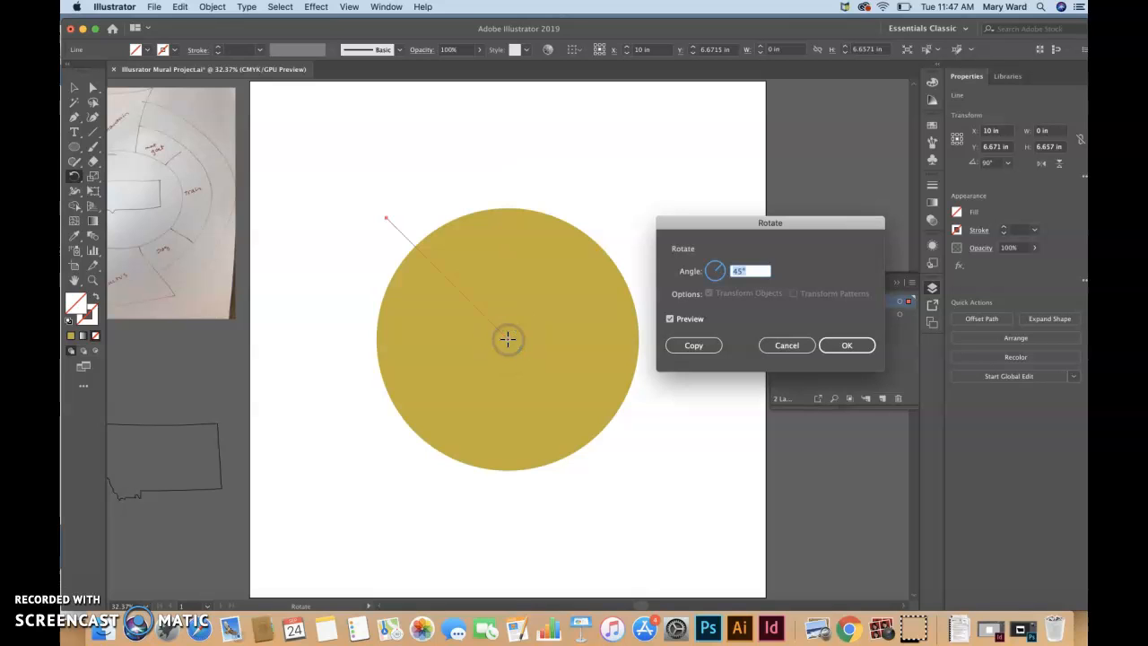
pyautogui.write('360/8')
pyautogui.click(718, 271)
pyautogui.click(696, 345)
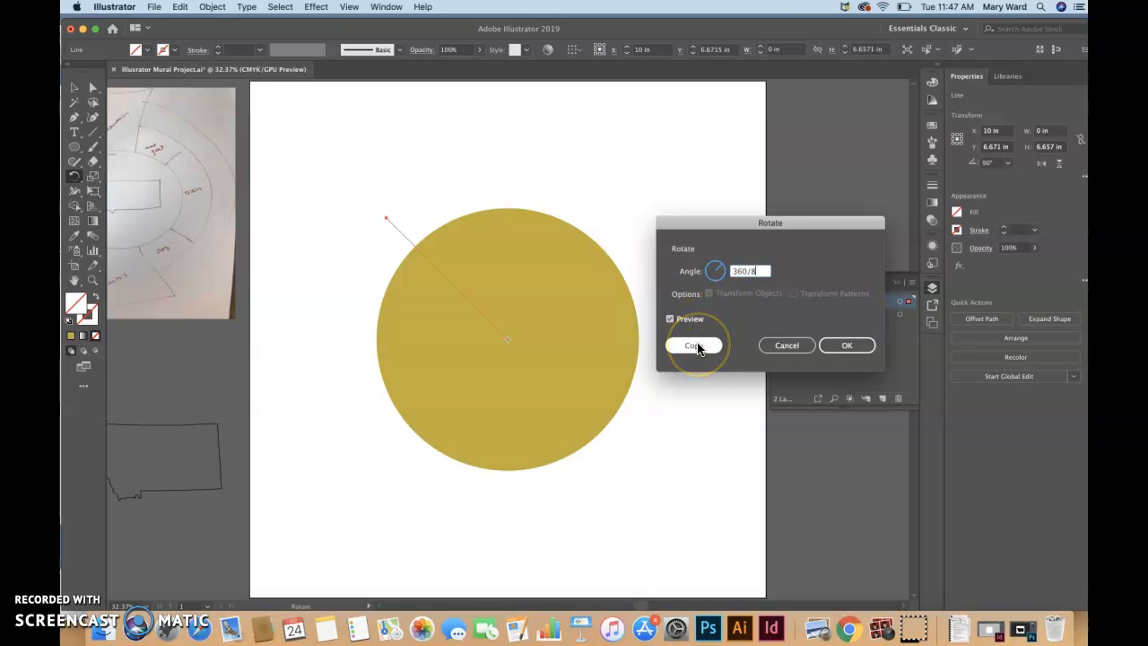
pyautogui.click(700, 348)
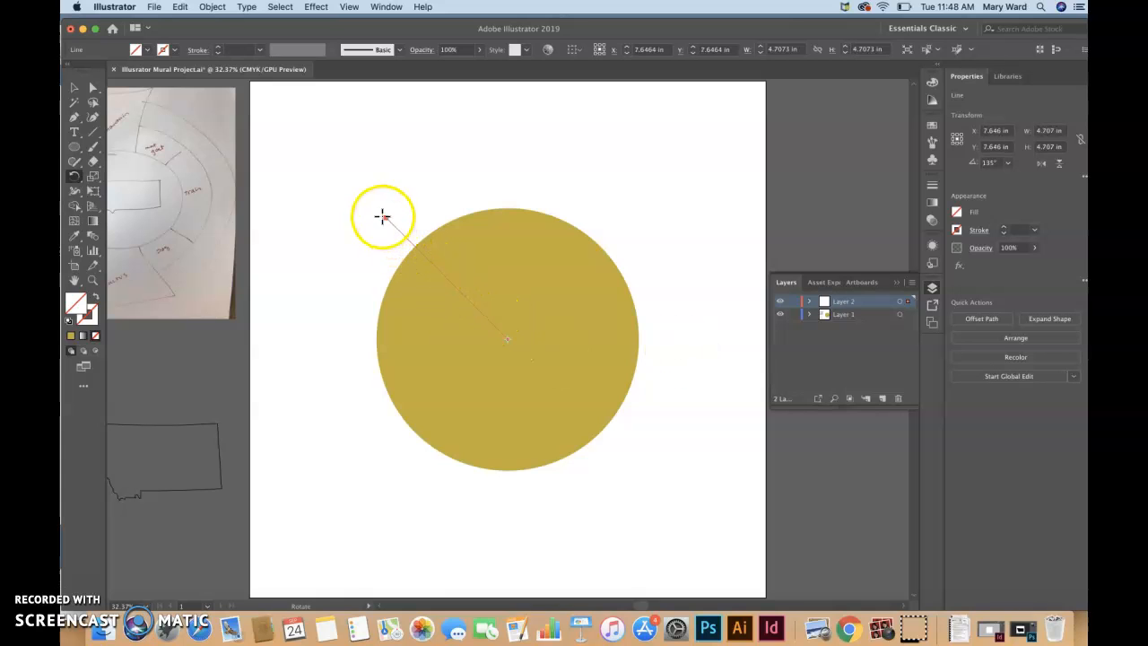
# Repeat the rotated copy around the centre until eight evenly spaced spokes cross the circle.
pyautogui.click(76, 89)
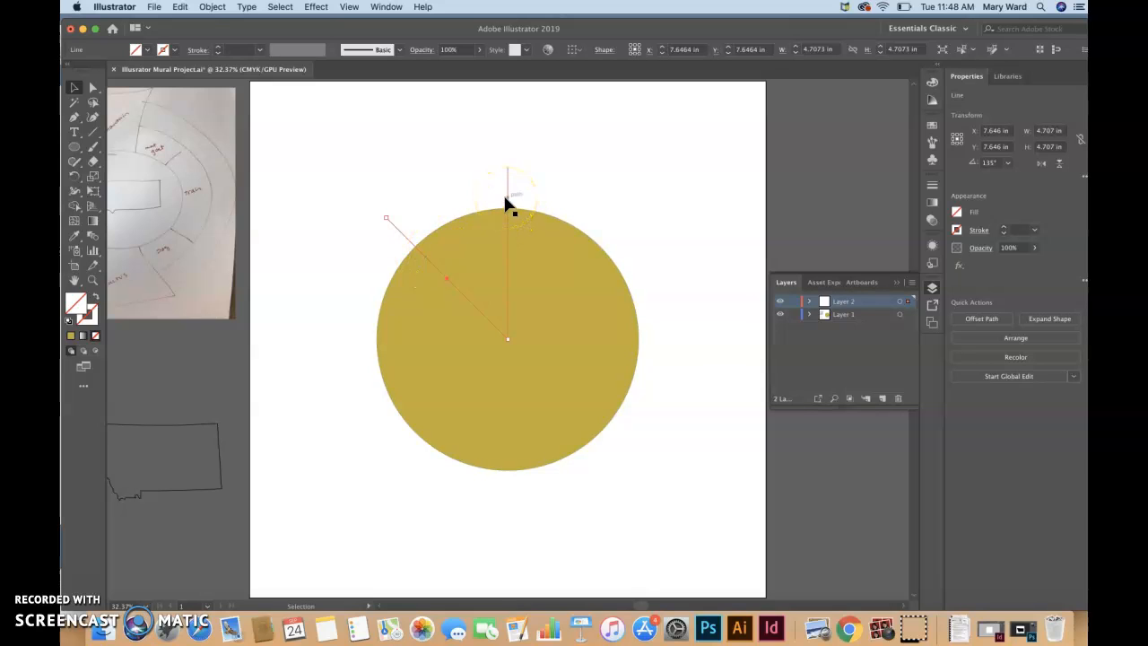
pyautogui.press('super+d')
pyautogui.press('super+d')
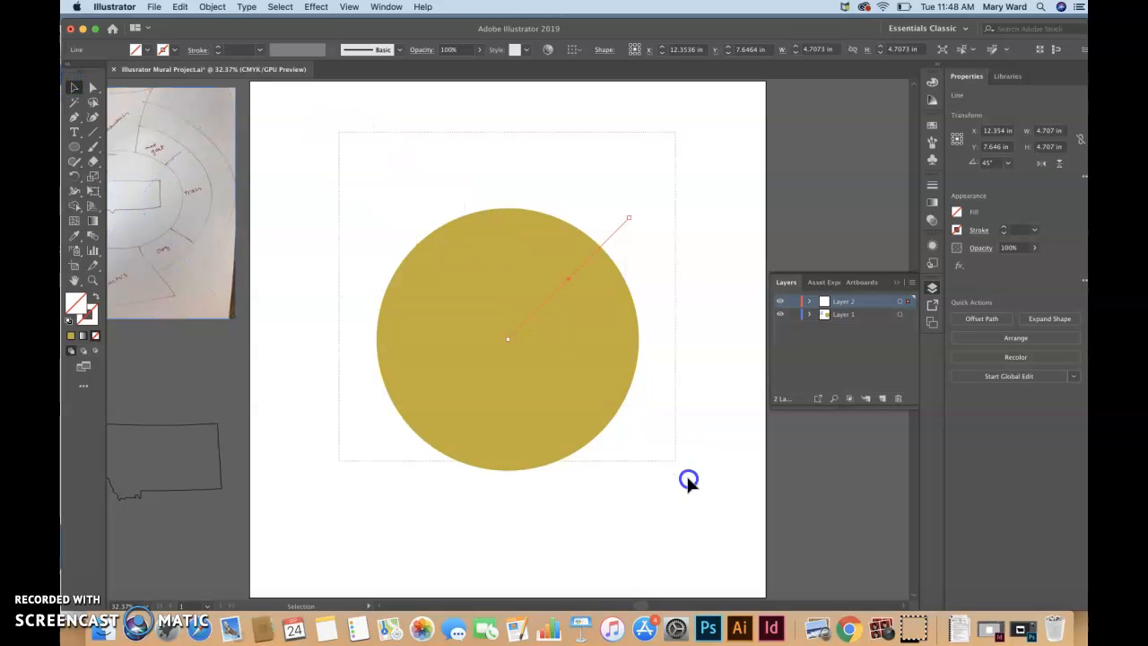
# Select the circle together with all the spokes and choose a green fill from the colour spectrum.
pyautogui.press('super+a')
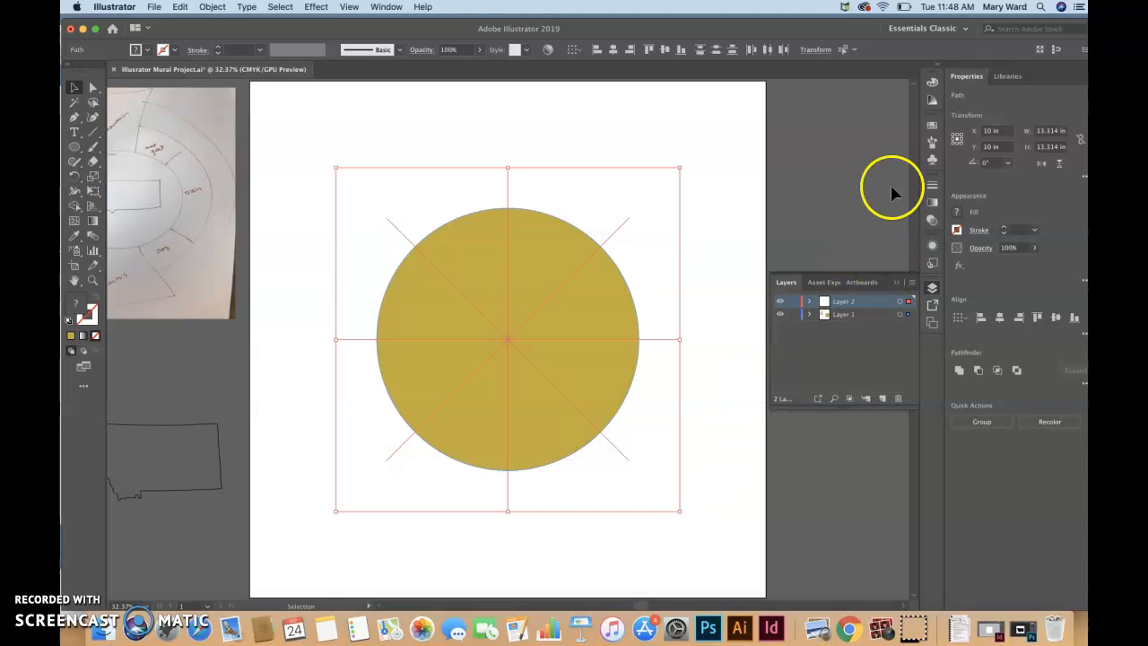
pyautogui.click(387, 7)
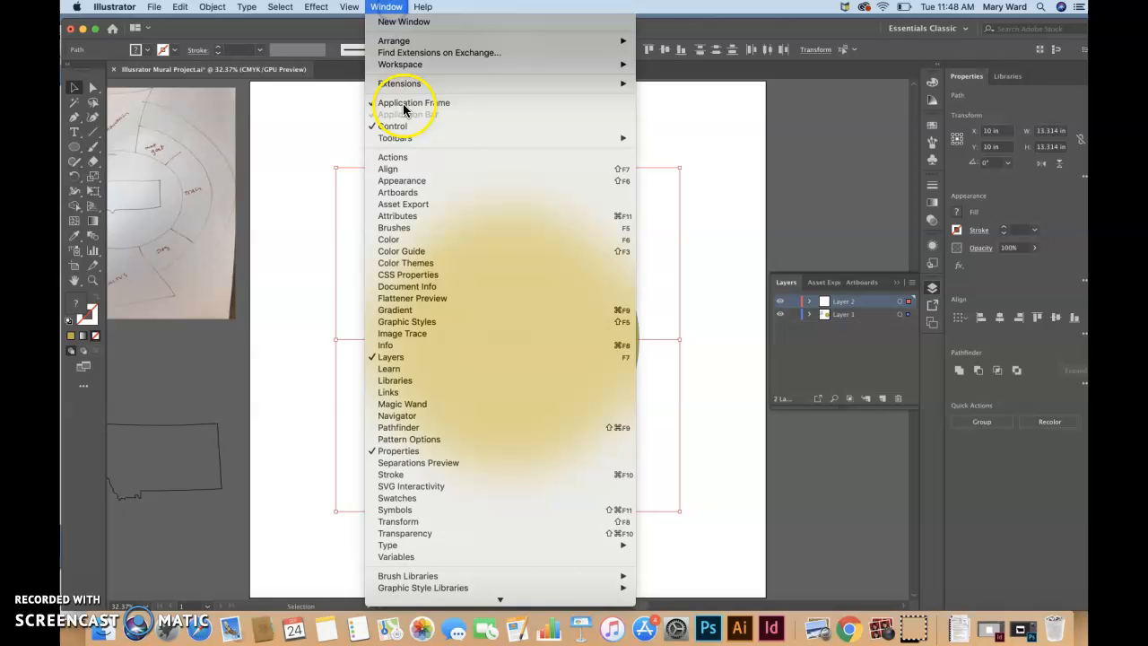
pyautogui.click(388, 239)
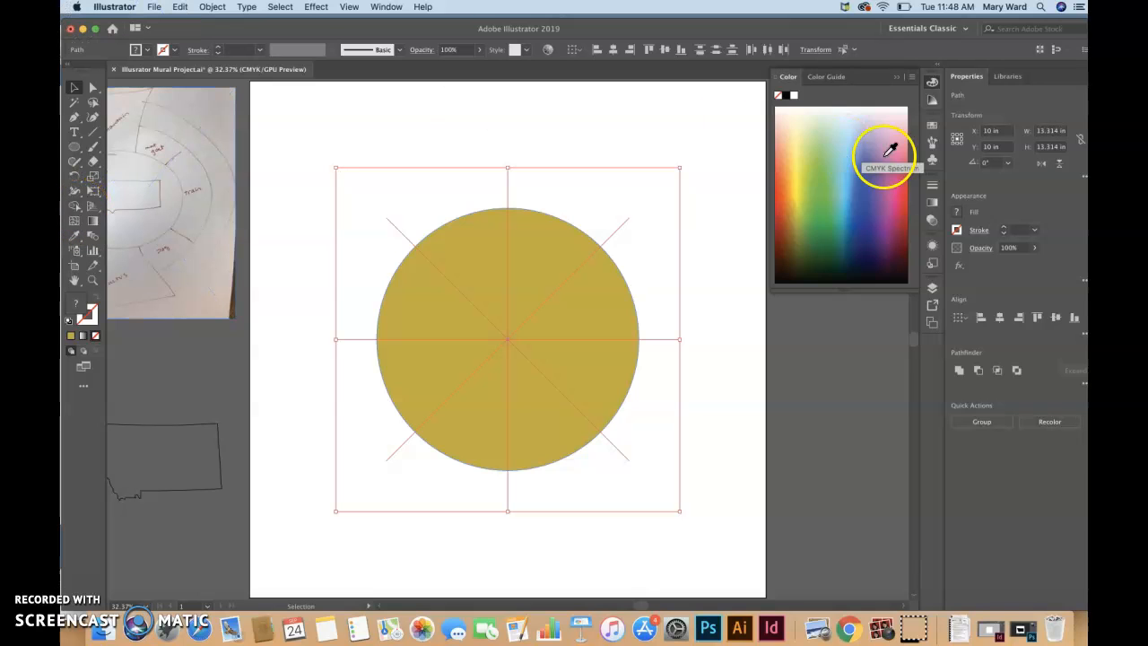
pyautogui.click(830, 186)
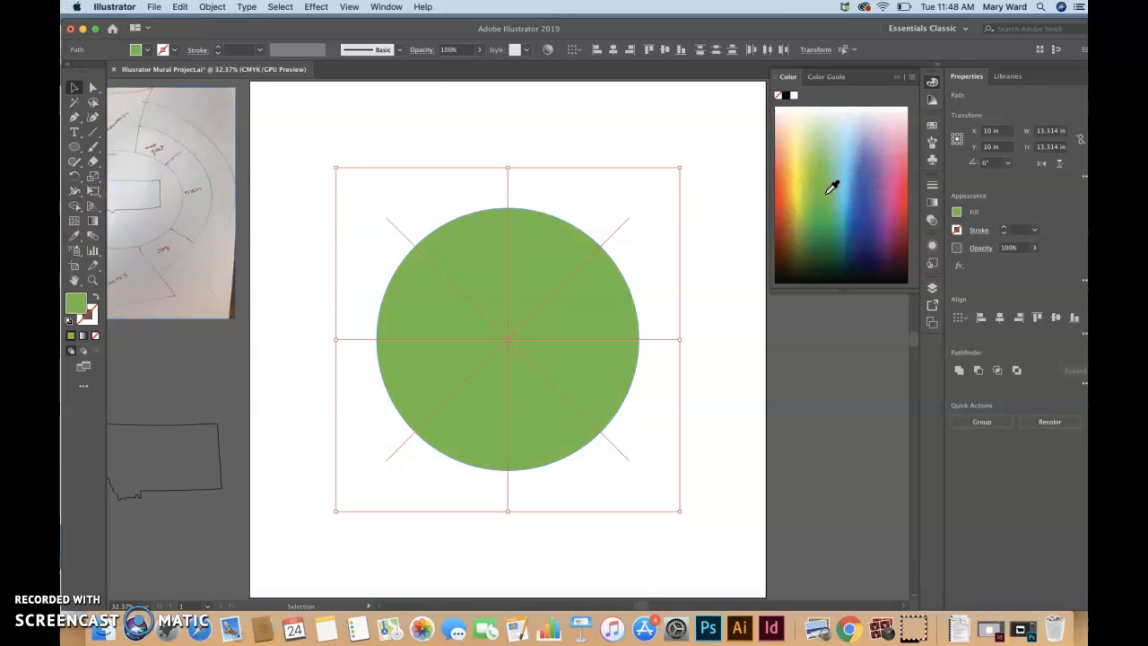
# Use the Shape Builder to split off the two wedges flanking the upper vertical spoke and fill the left one dark green.
pyautogui.click(933, 288)
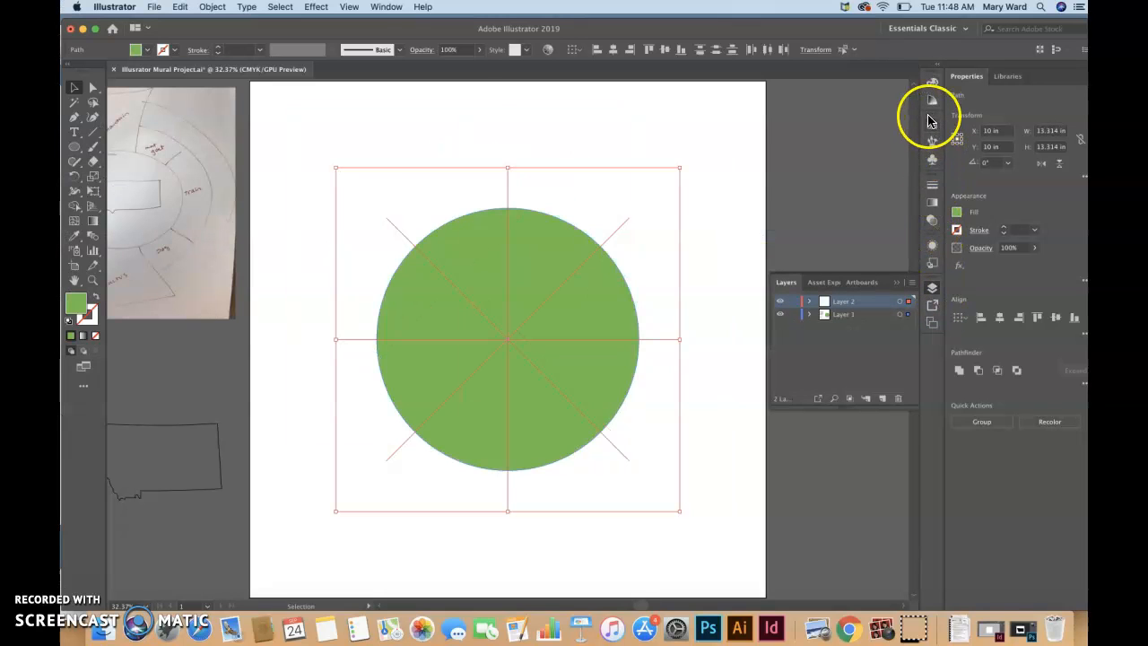
pyautogui.click(392, 7)
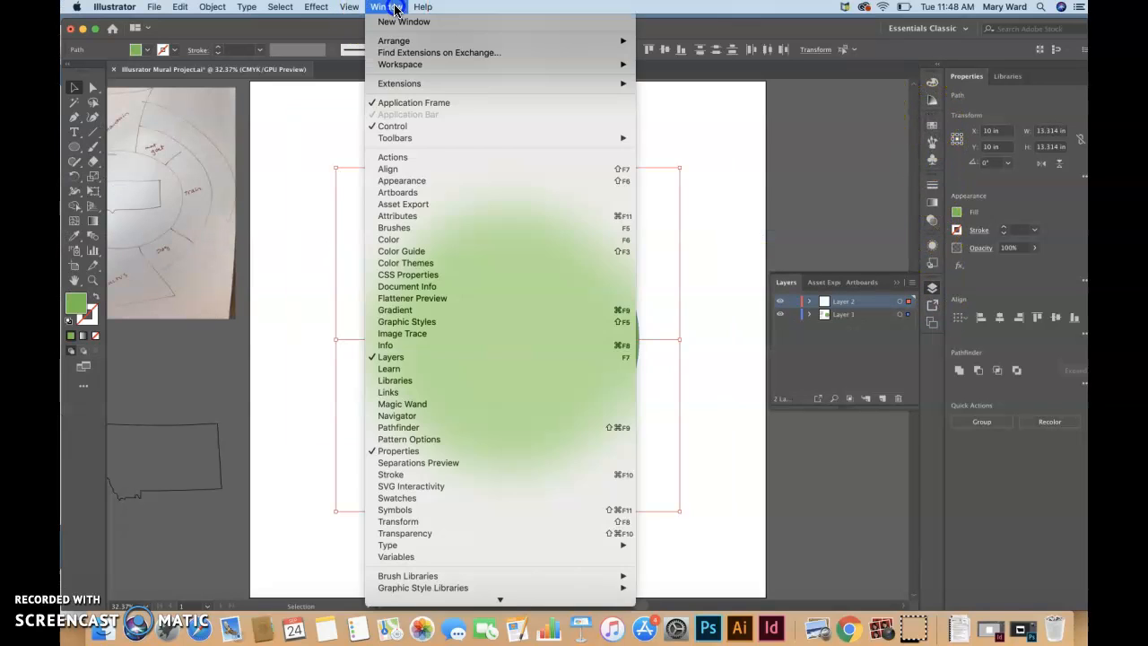
pyautogui.click(410, 240)
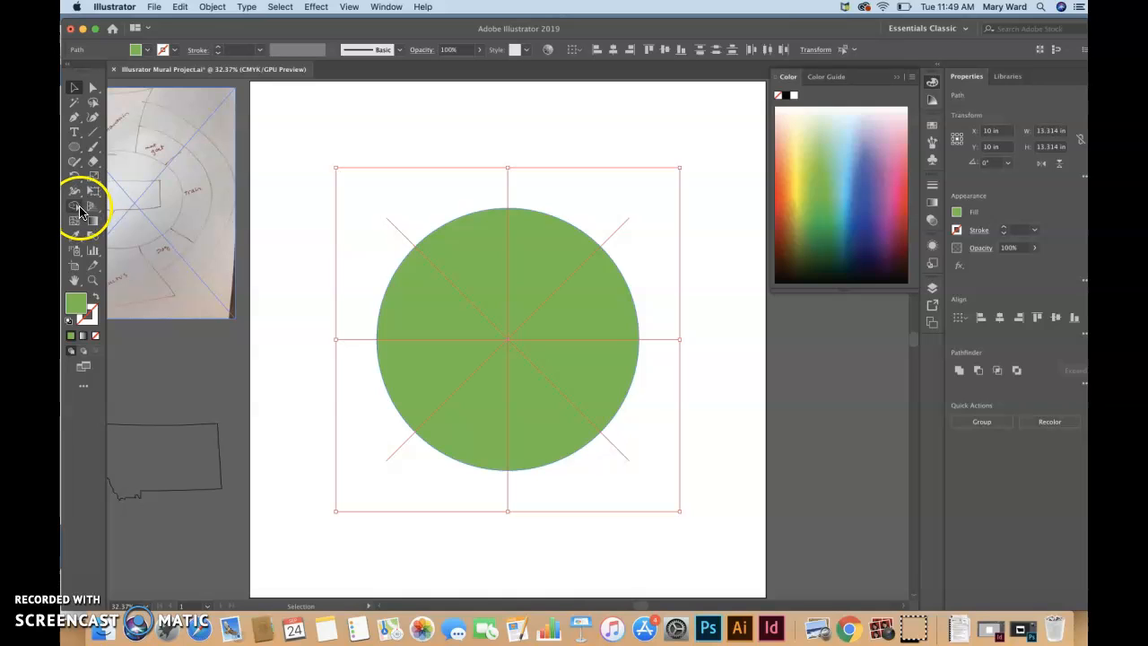
pyautogui.click(475, 260)
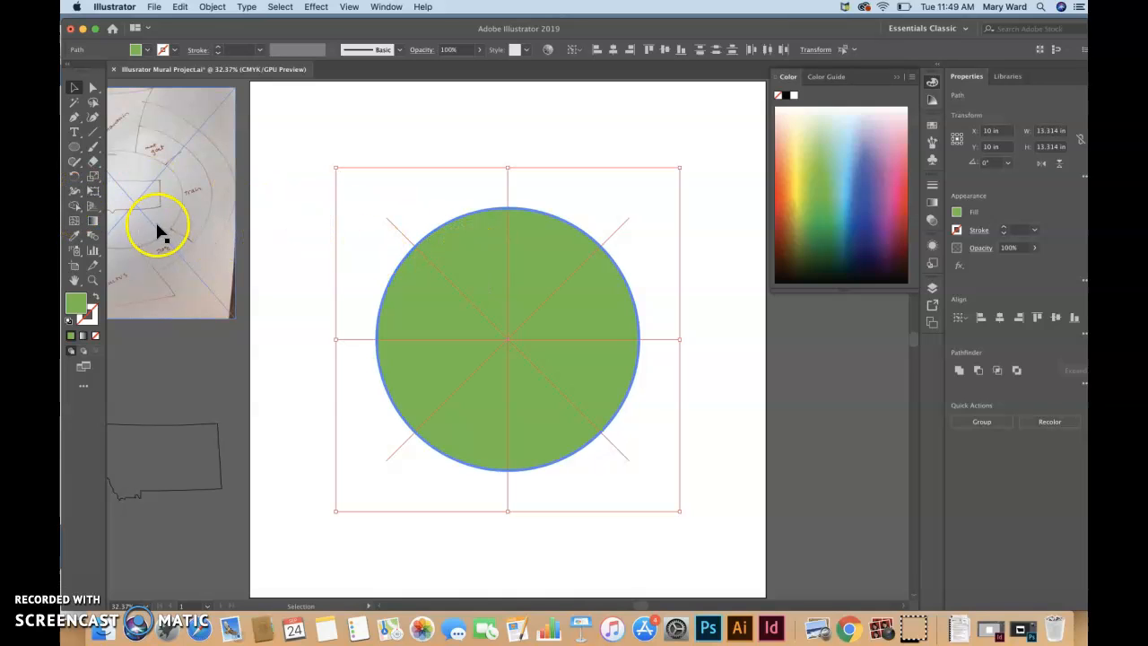
pyautogui.click(76, 212)
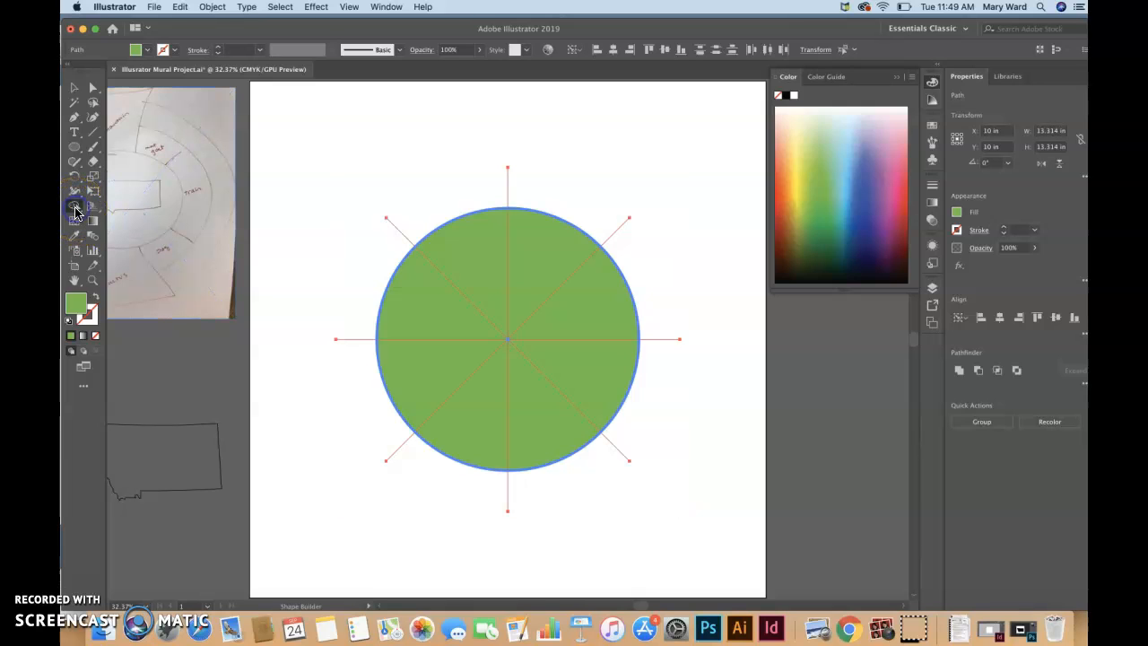
pyautogui.click(478, 257)
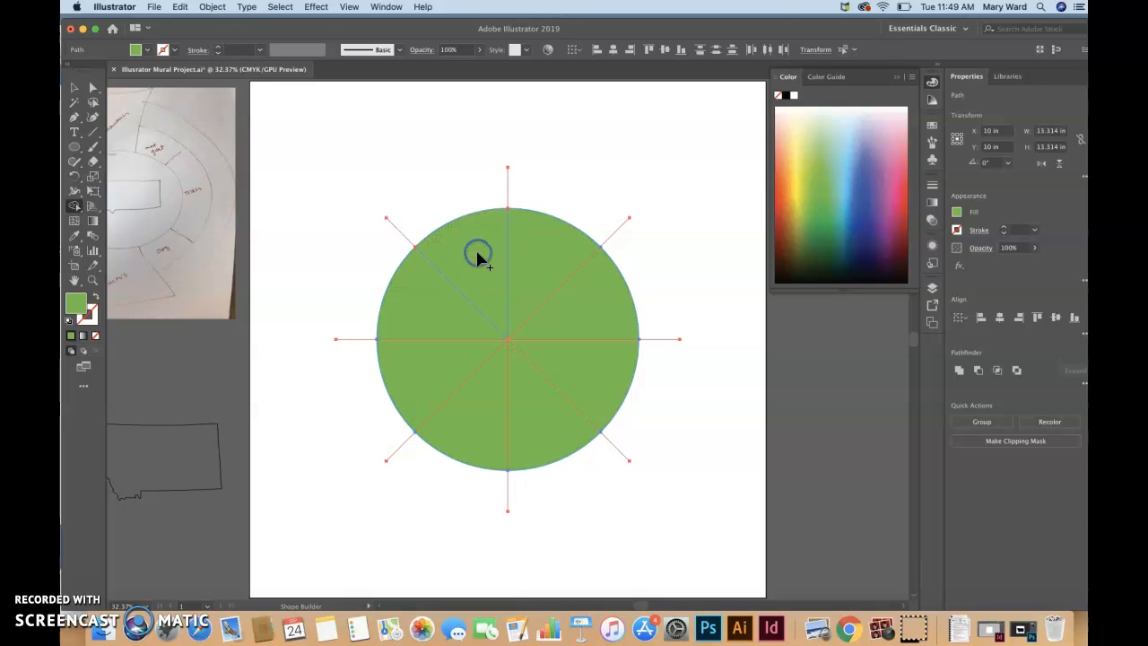
pyautogui.click(480, 254)
pyautogui.click(552, 267)
pyautogui.click(818, 237)
pyautogui.click(503, 278)
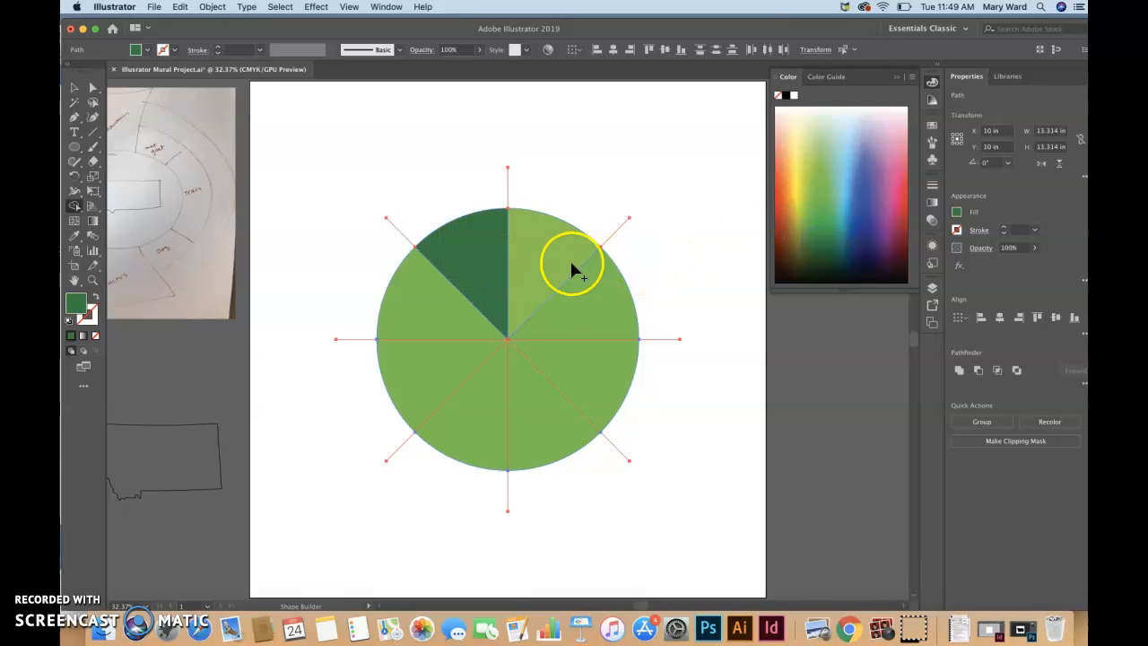
# With the Shape Builder, fill the next three wedges clockwise from the dark green one orange, blue and pink.
pyautogui.click(786, 172)
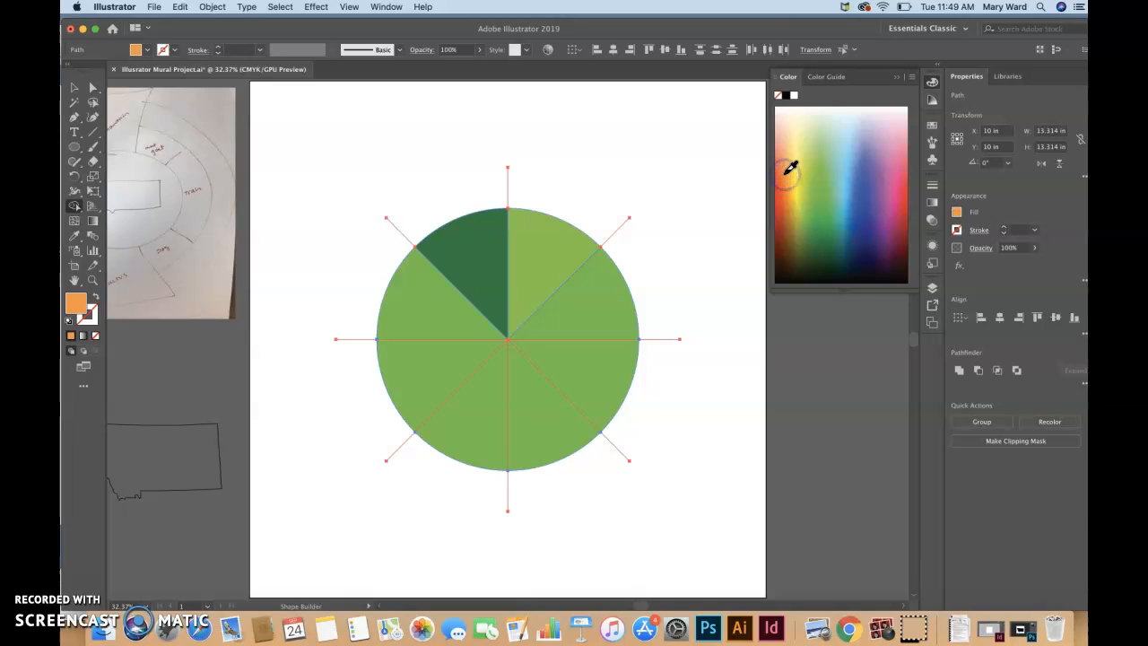
pyautogui.click(566, 241)
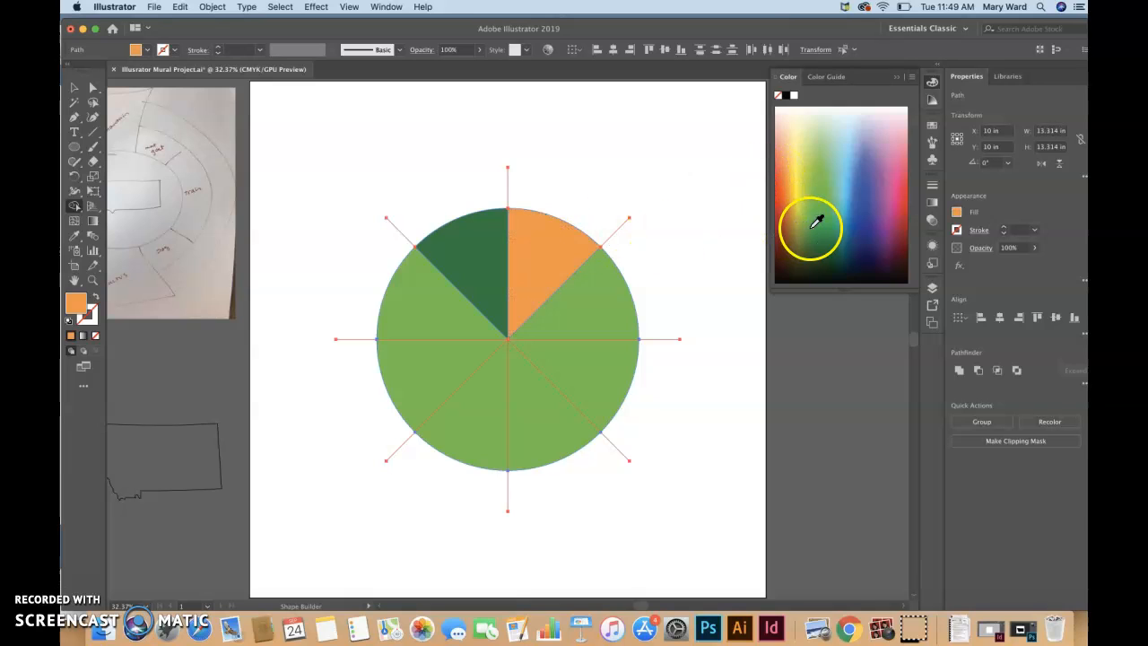
pyautogui.click(858, 193)
pyautogui.click(595, 307)
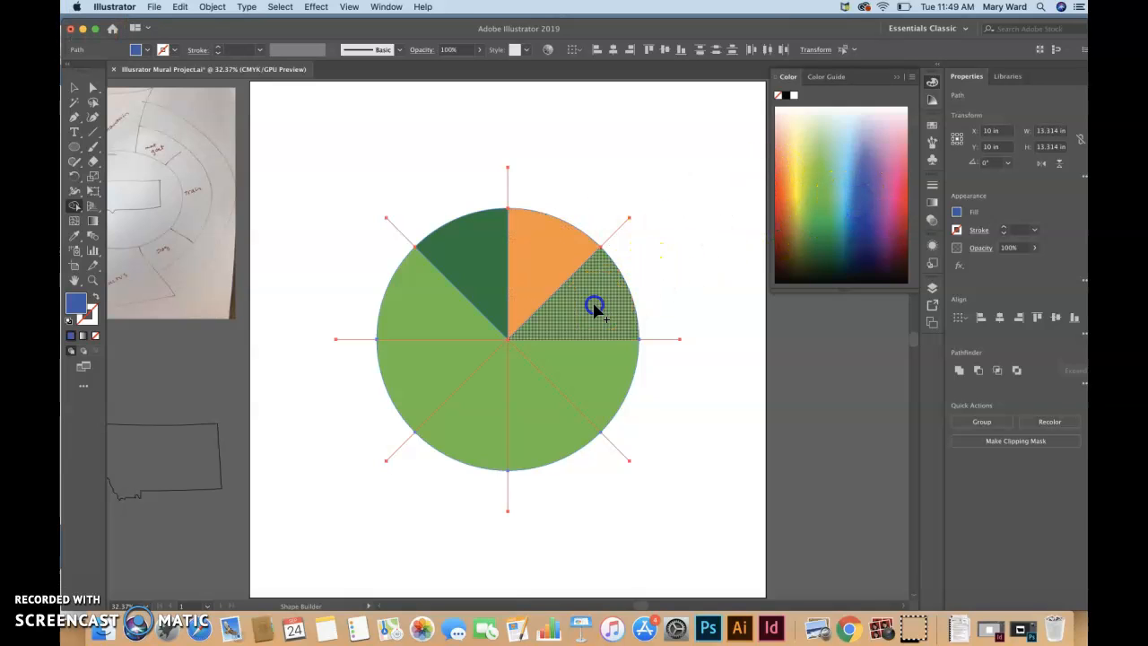
pyautogui.click(892, 182)
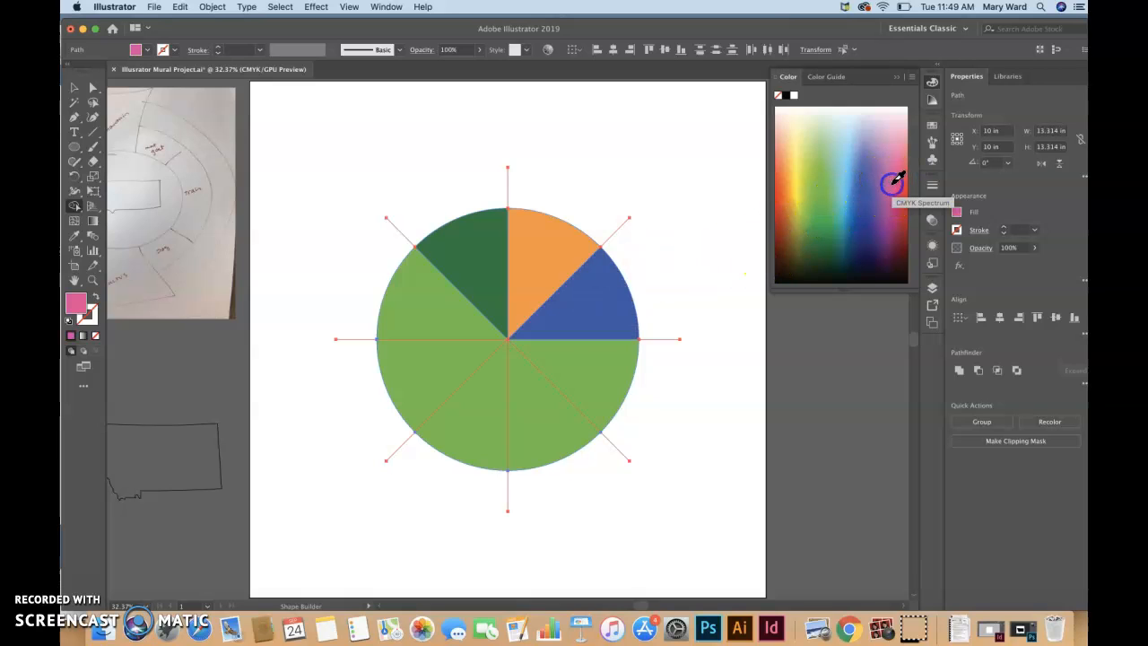
pyautogui.click(590, 382)
# Continue clockwise with the Shape Builder, filling the next three wedges red, yellow and pale green.
pyautogui.click(903, 201)
pyautogui.click(547, 414)
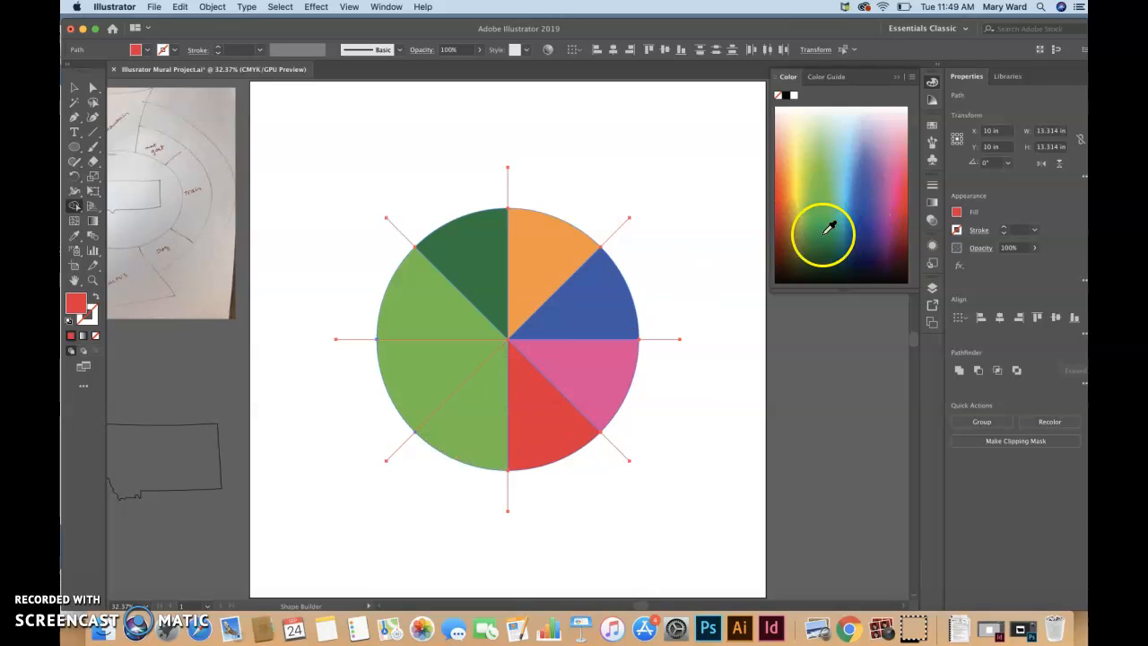
pyautogui.click(794, 185)
pyautogui.click(480, 417)
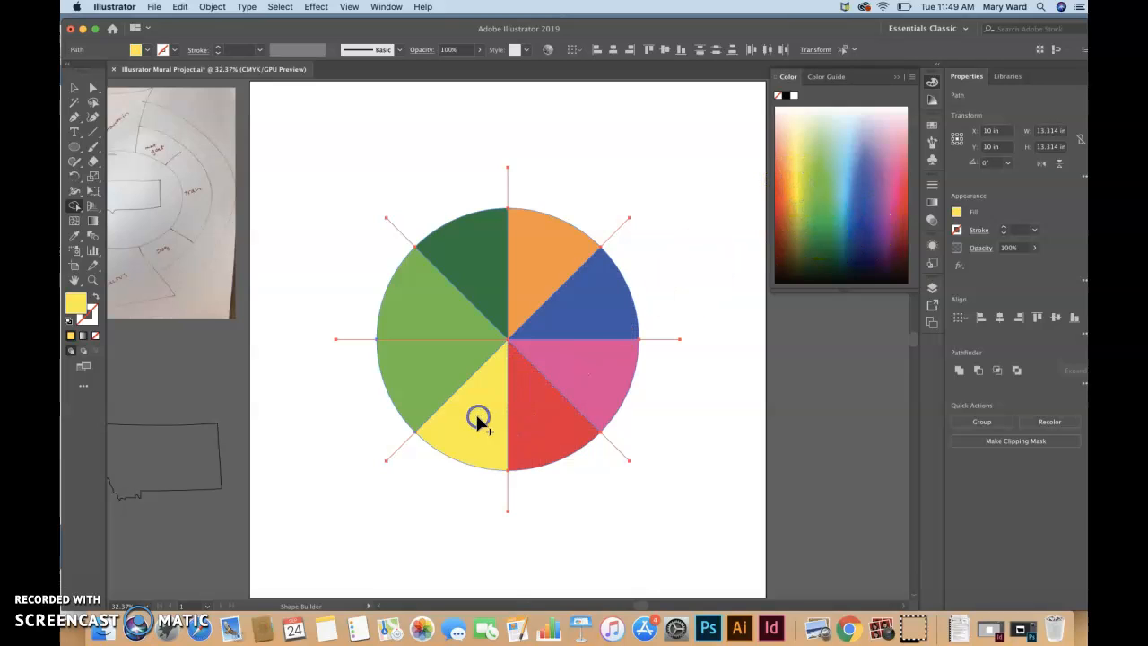
pyautogui.click(829, 148)
pyautogui.click(430, 369)
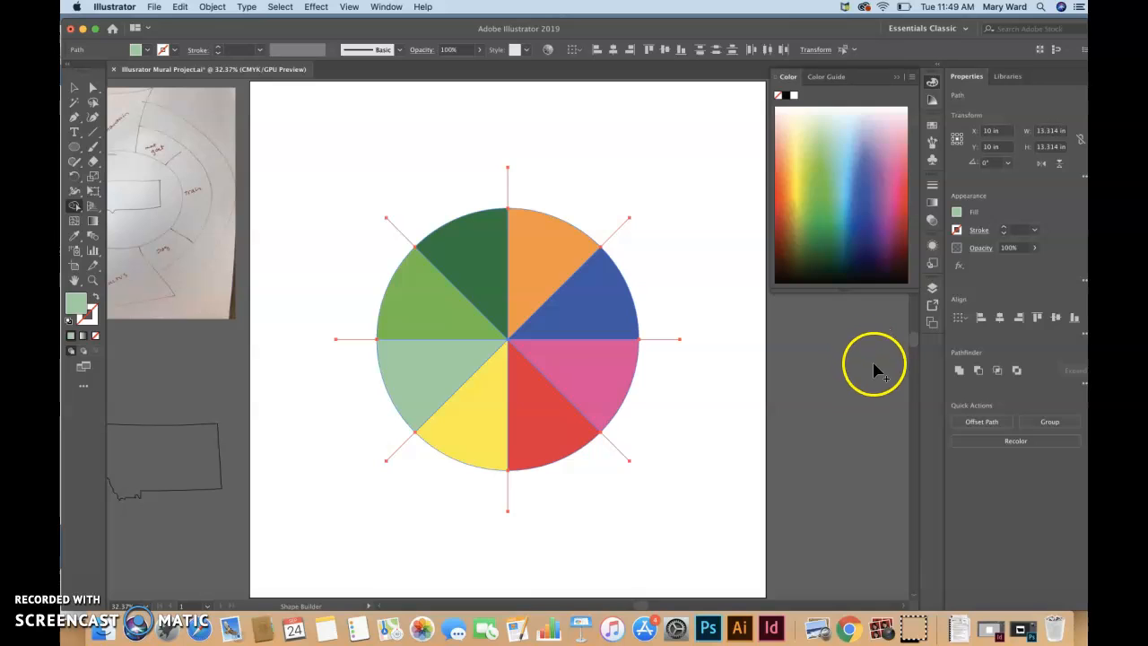
# Select wedges individually, shift the light green one outward to test that it is separate, and undo the move.
pyautogui.click(74, 87)
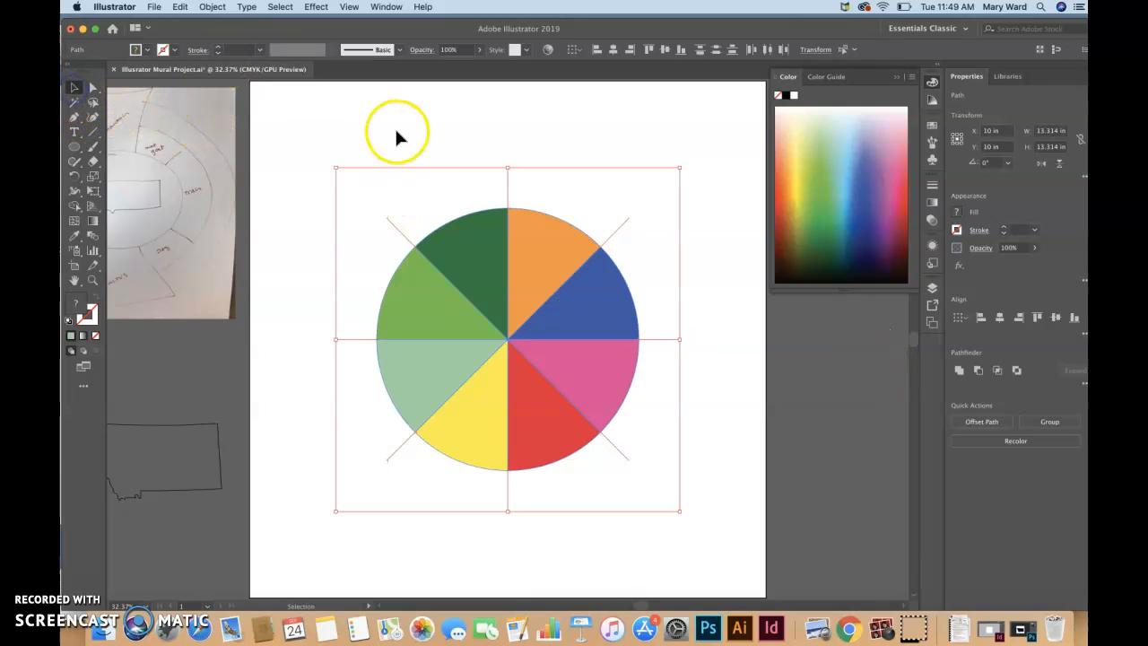
pyautogui.click(417, 148)
pyautogui.click(514, 284)
pyautogui.click(473, 281)
pyautogui.click(440, 320)
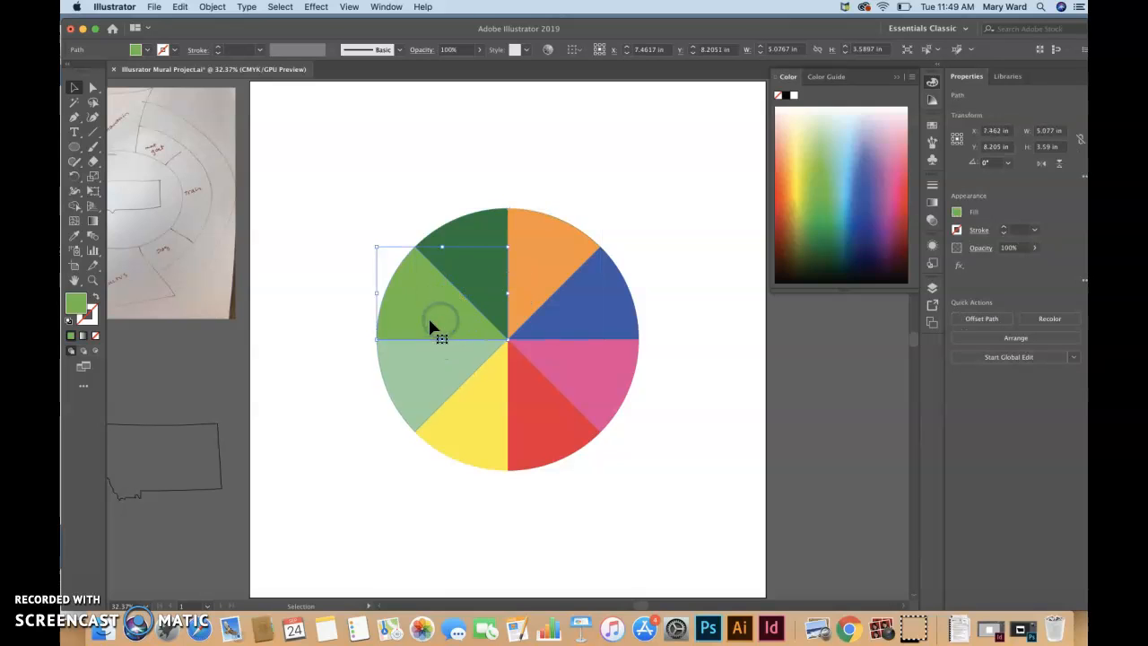
pyautogui.moveTo(433, 323); pyautogui.dragTo(379, 320)
pyautogui.press('super+z')
pyautogui.click(525, 241)
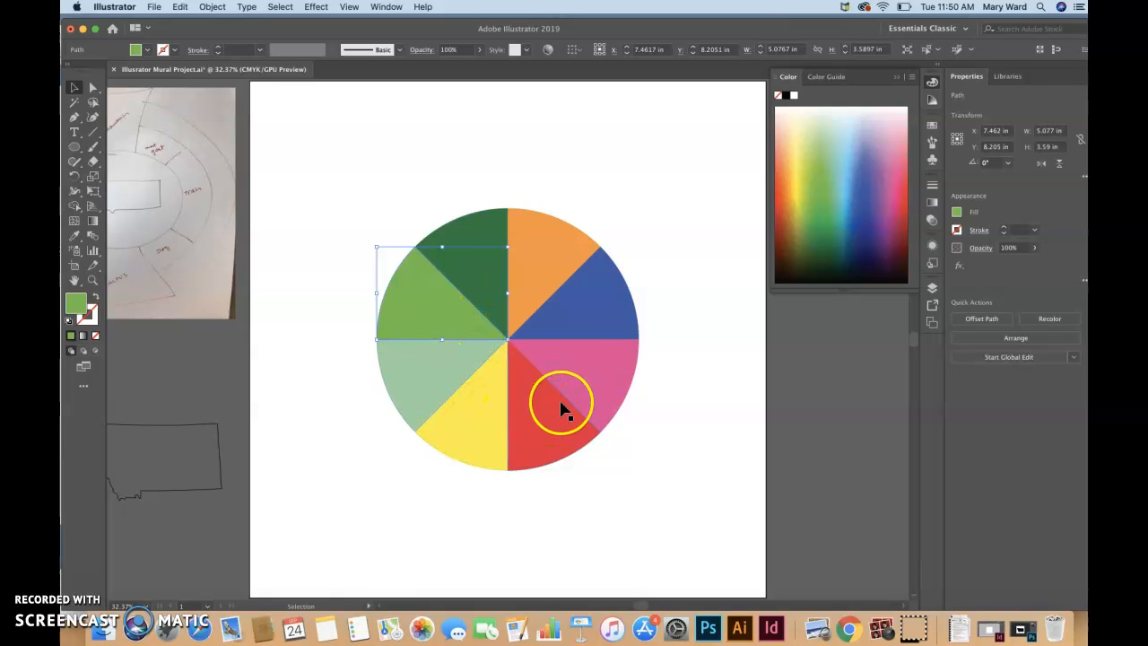
# Delete Layer 2, the layer that holds the spoke lines.
pyautogui.click(931, 289)
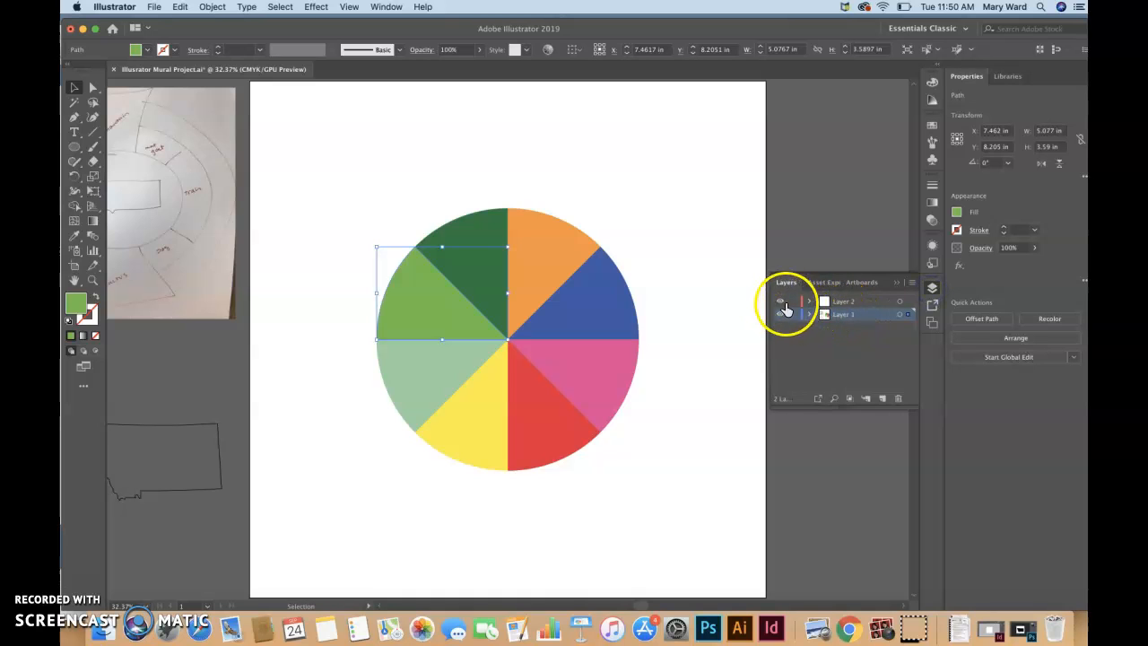
pyautogui.click(899, 287)
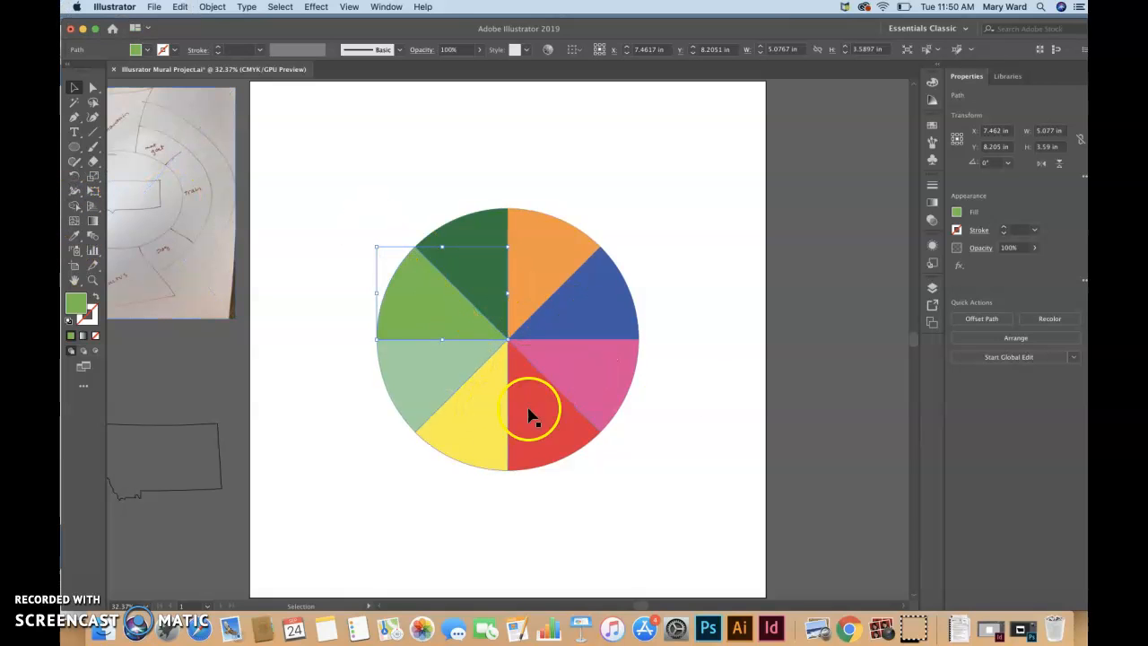
pyautogui.click(983, 124)
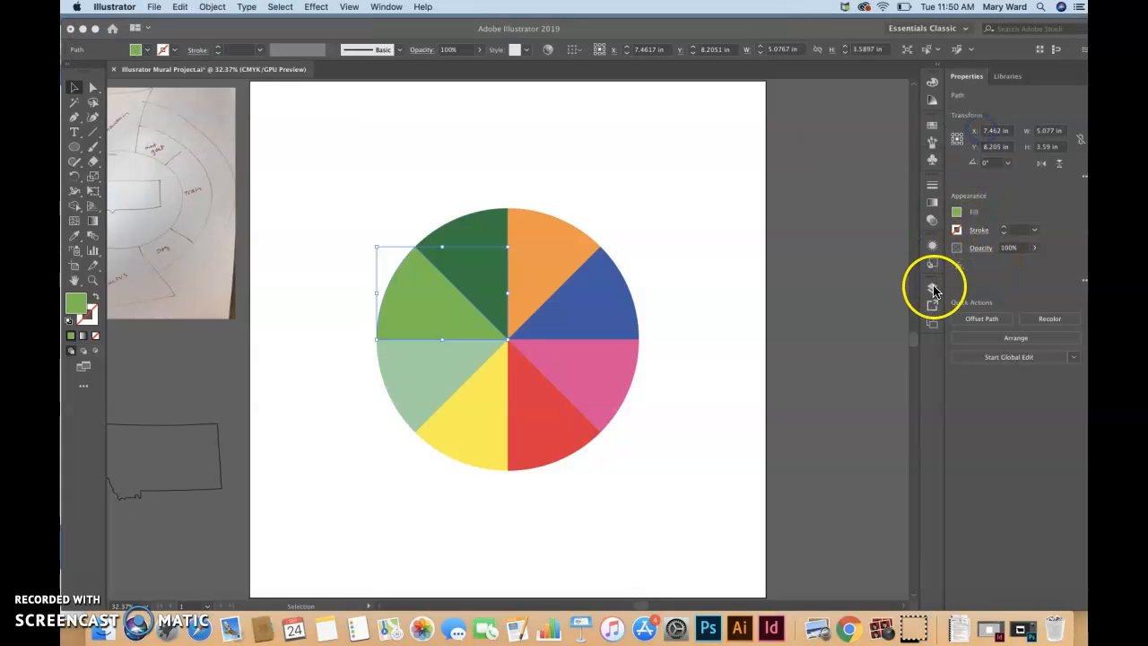
pyautogui.click(933, 288)
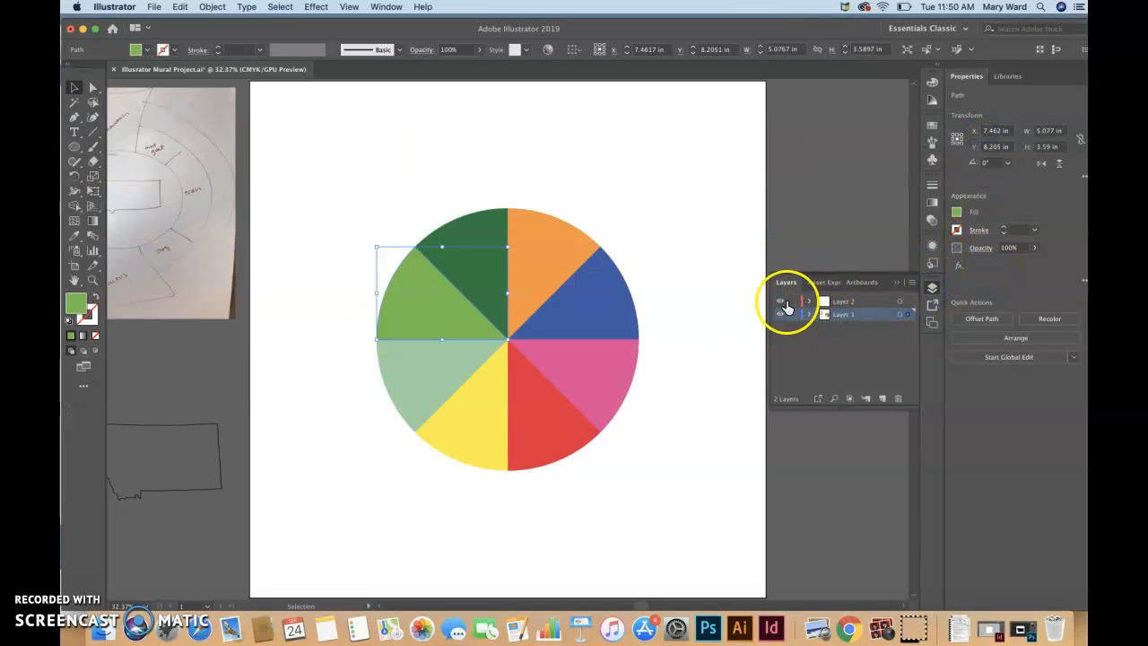
pyautogui.click(845, 302)
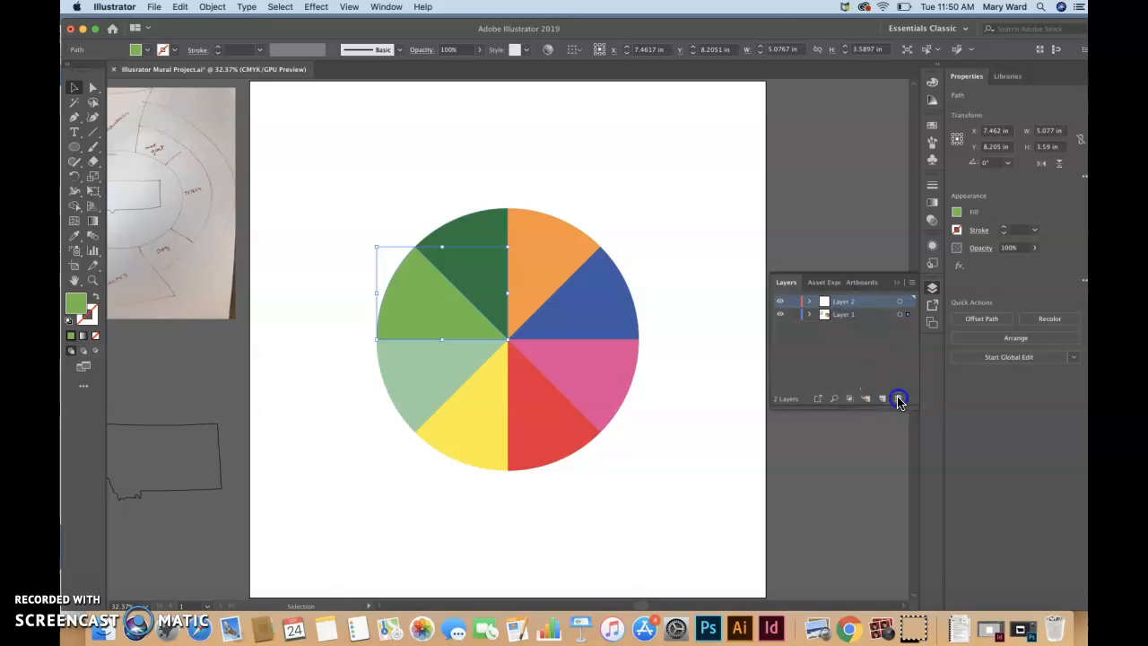
pyautogui.click(899, 398)
pyautogui.click(681, 336)
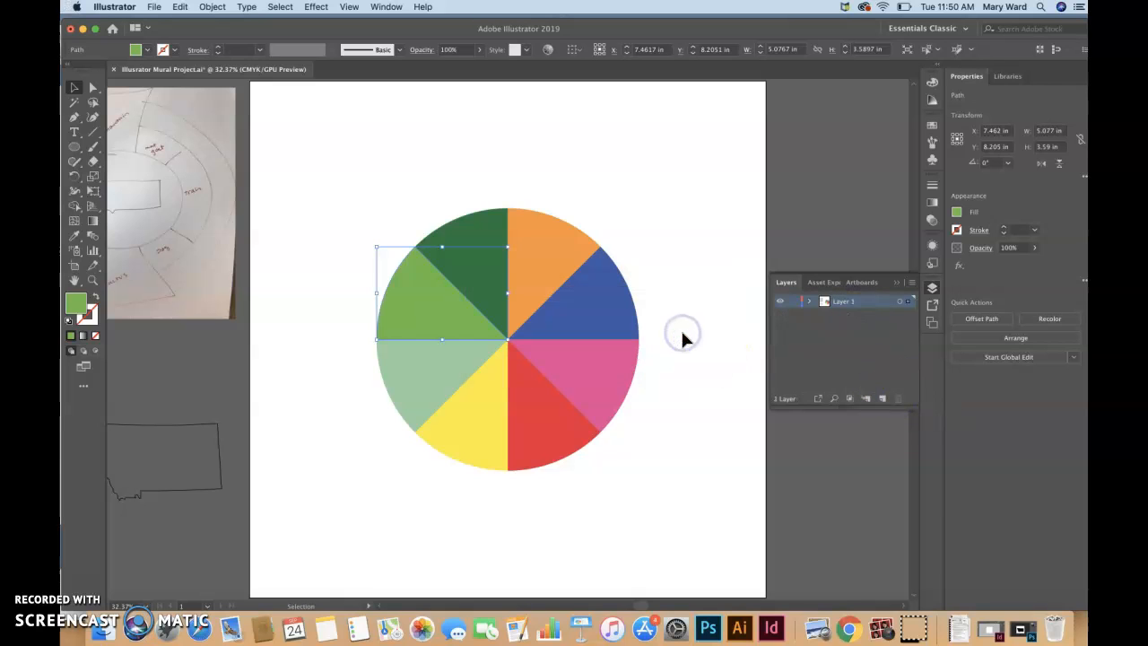
pyautogui.click(893, 286)
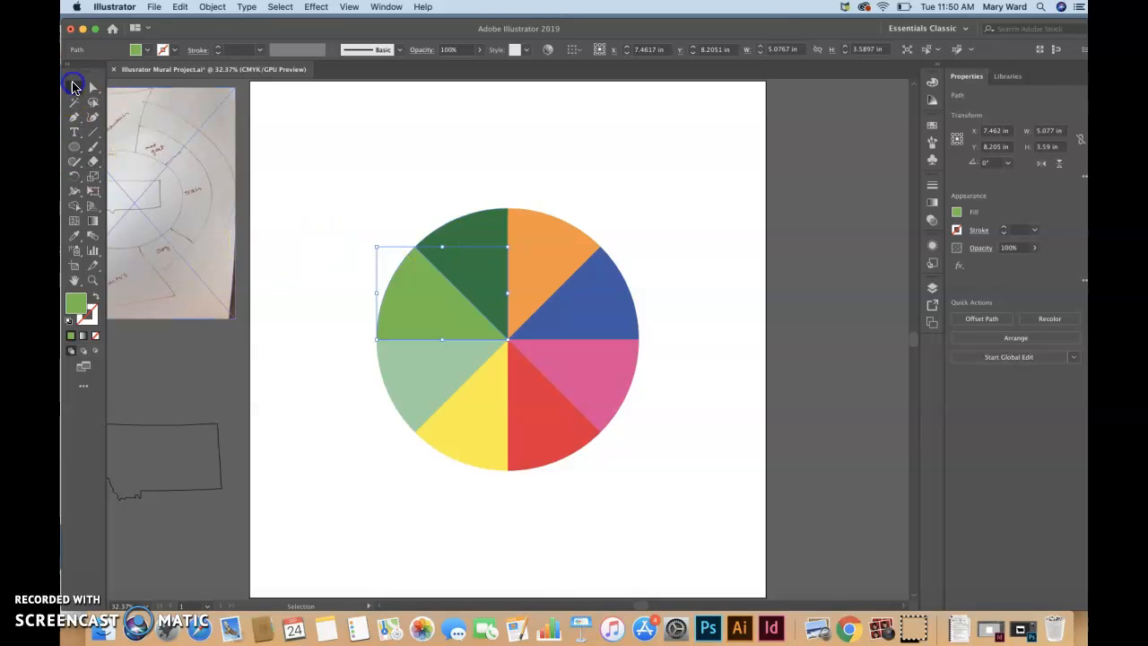
# Move the rough-draft sketch image beside the wheel so that it overlaps the artboard's left edge.
pyautogui.click(294, 164)
pyautogui.moveTo(218, 239)
pyautogui.mouseDown()
pyautogui.moveTo(313, 221)
pyautogui.moveTo(320, 229)
pyautogui.mouseUp()
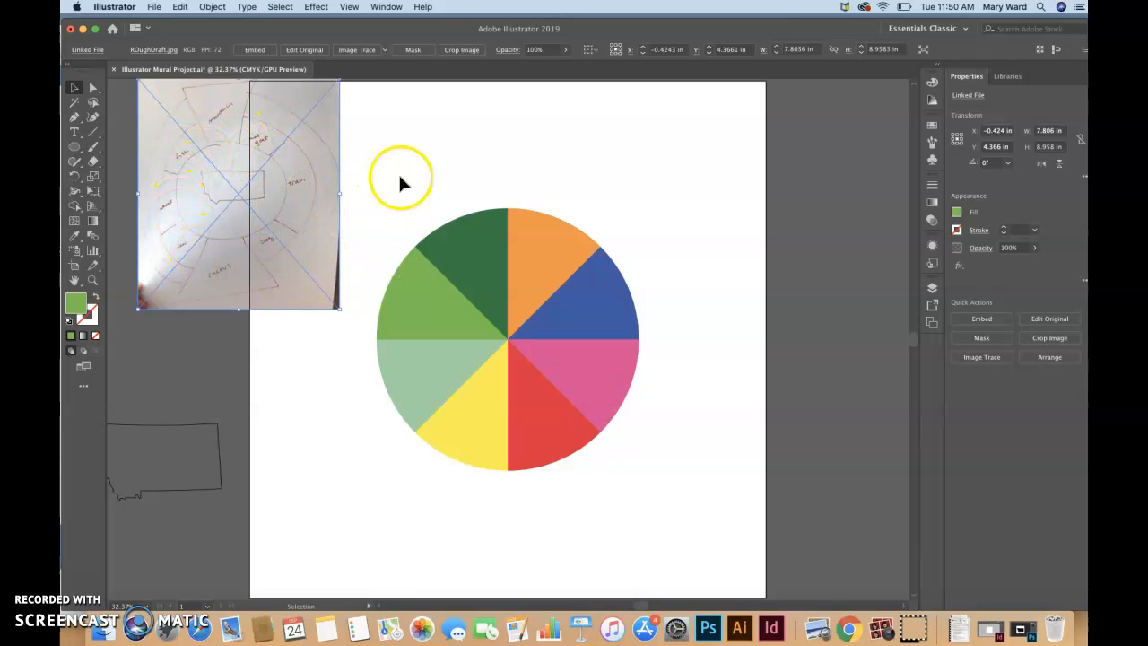
pyautogui.click(475, 141)
# Draw a circle about 6.01 in across over the middle of the wheel and fill it with yellow E4F40C.
pyautogui.click(74, 148)
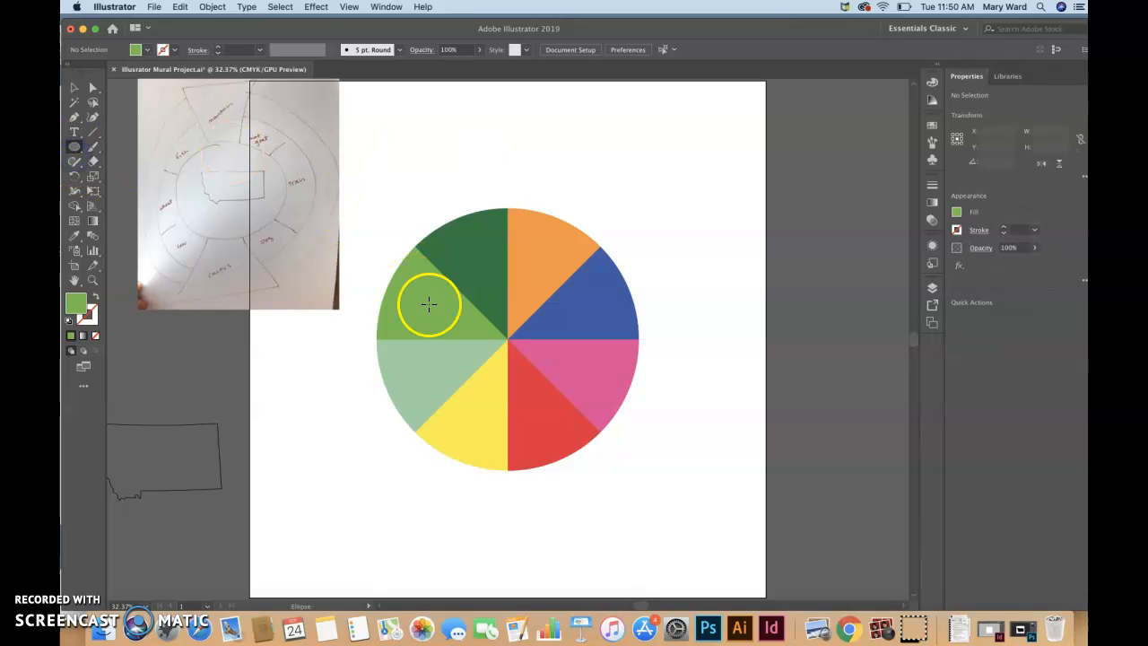
pyautogui.moveTo(432, 287); pyautogui.dragTo(587, 396)
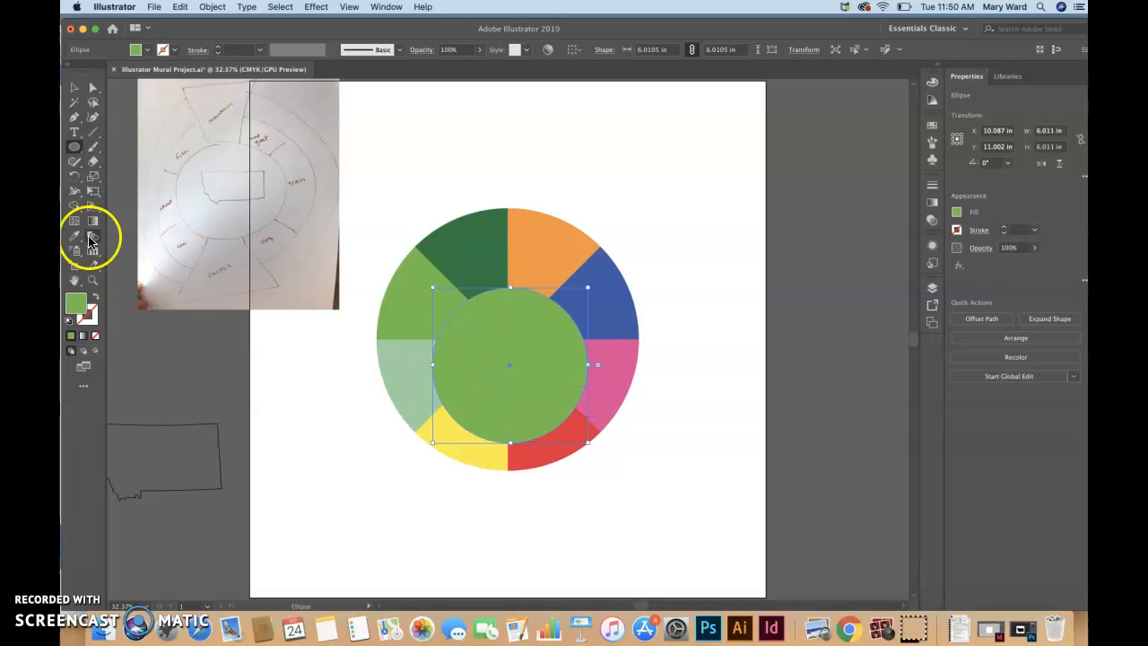
pyautogui.doubleClick(76, 307)
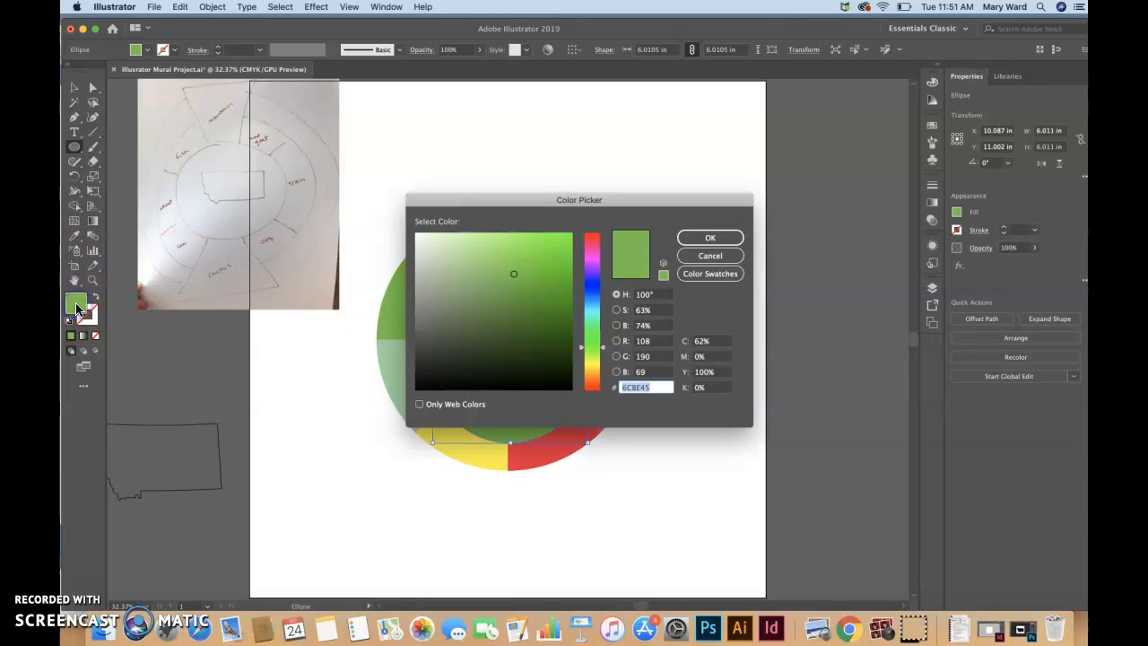
pyautogui.click(589, 362)
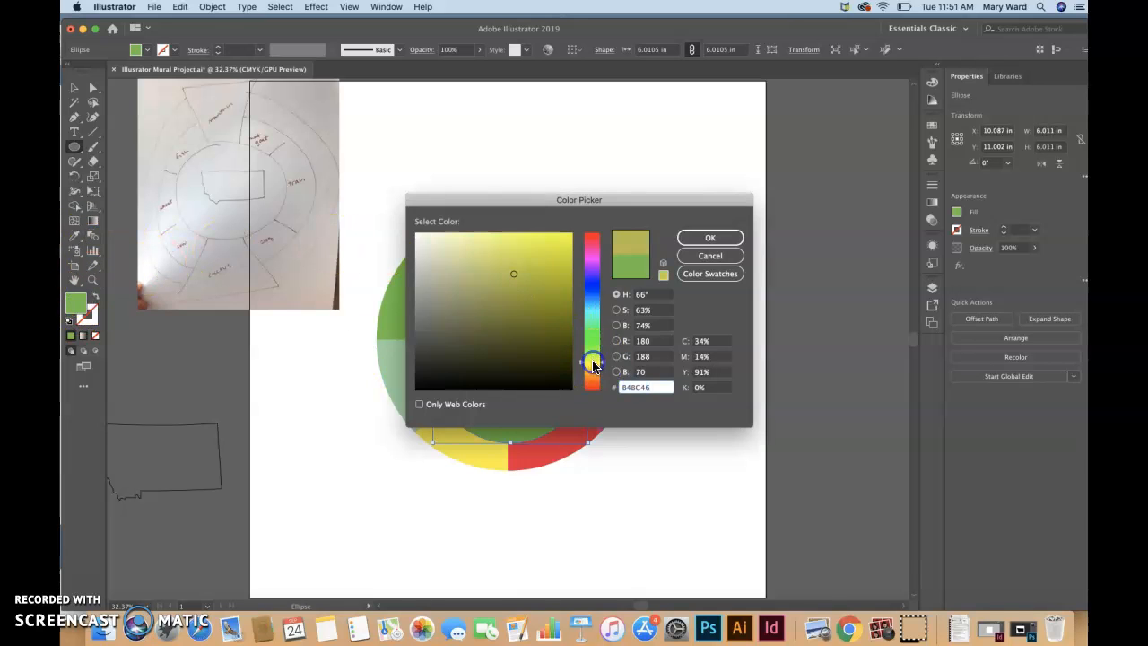
pyautogui.click(567, 237)
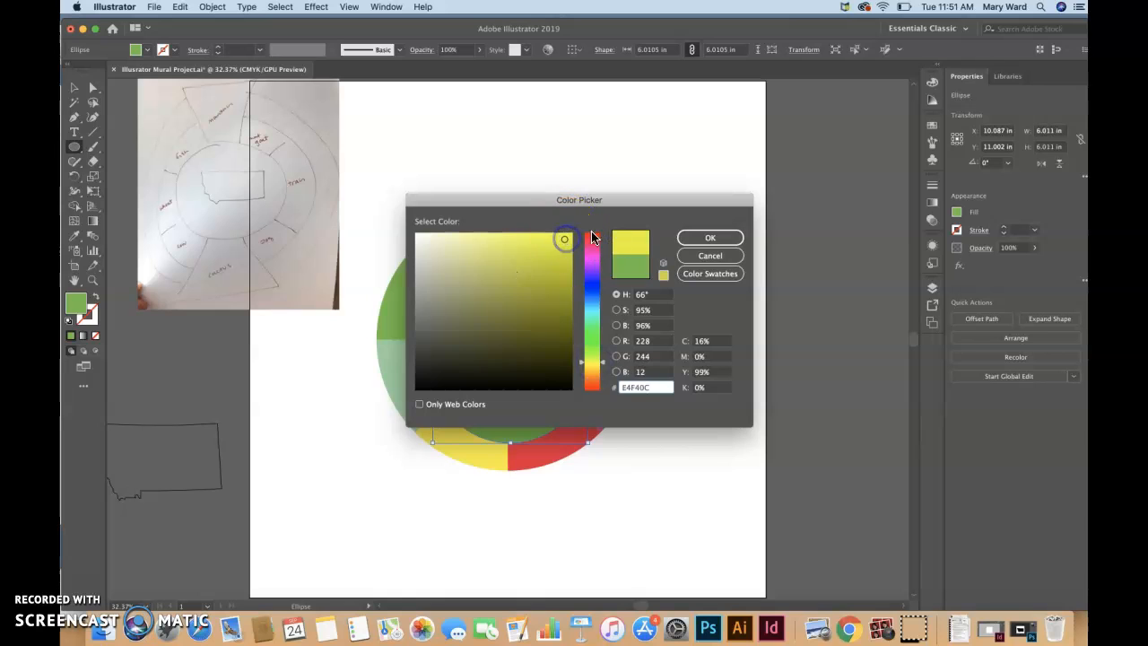
pyautogui.click(700, 234)
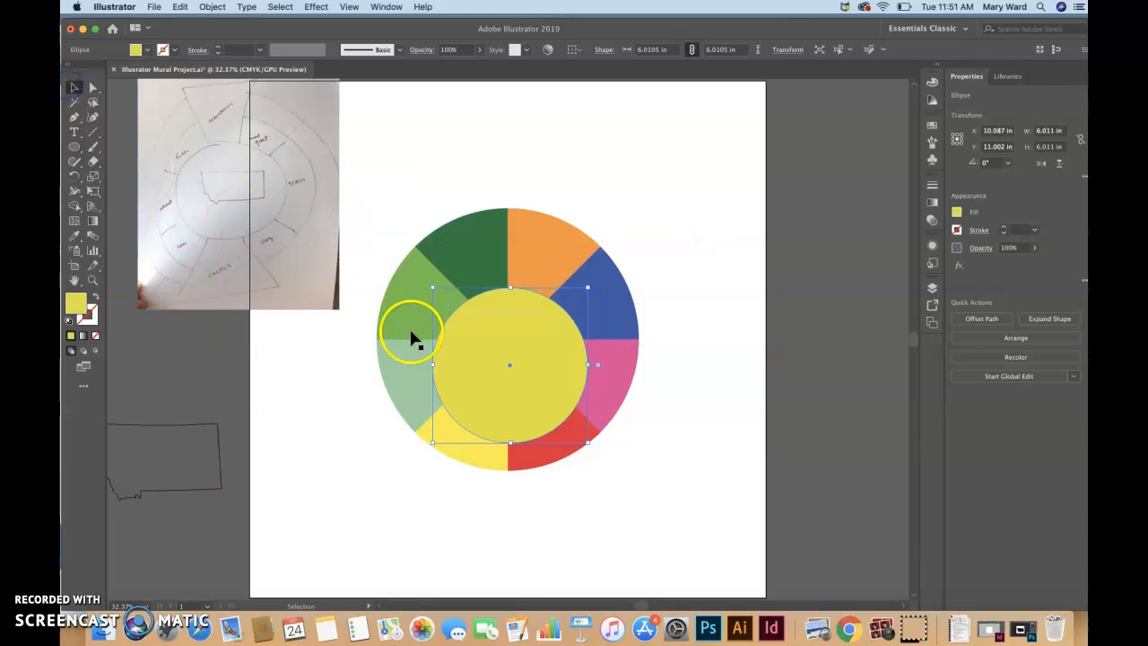
# Move the yellow circle to the middle of the wheel, at about X 10 in and Y 10.16 in.
pyautogui.moveTo(484, 373); pyautogui.dragTo(482, 357)
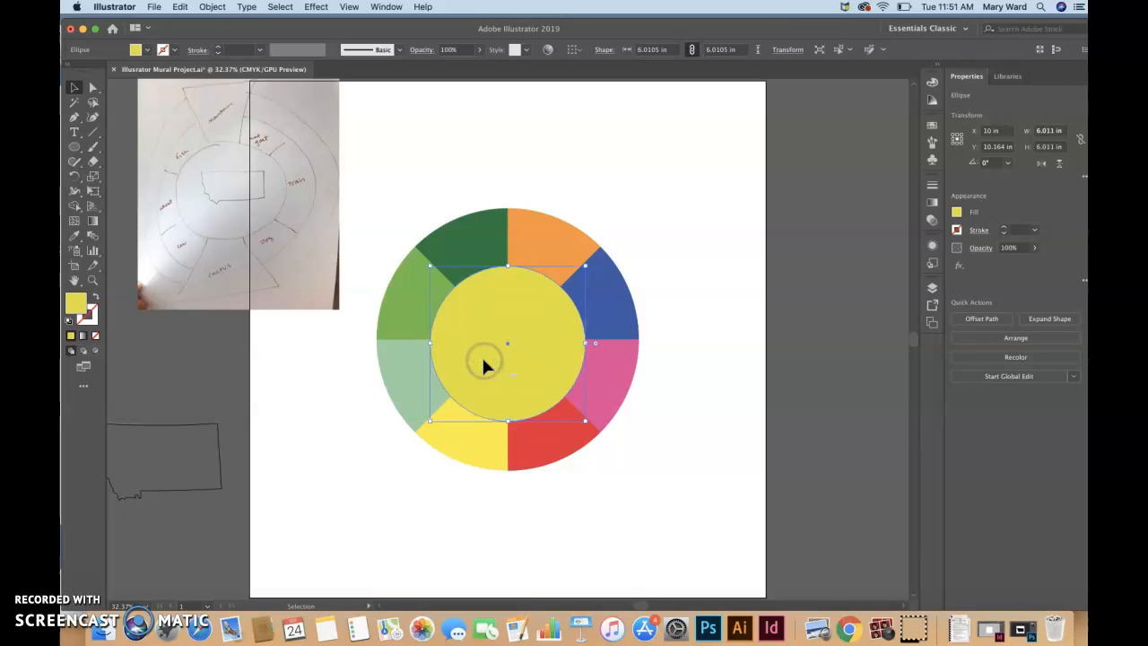
pyautogui.moveTo(378, 191); pyautogui.dragTo(627, 457)
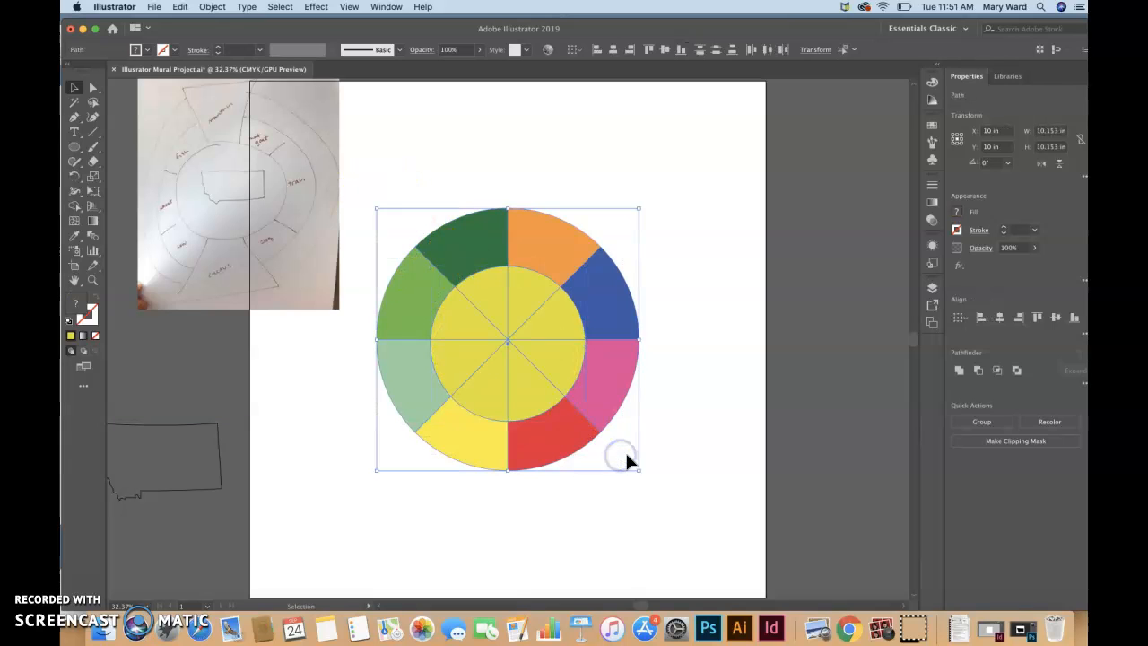
pyautogui.click(424, 142)
pyautogui.moveTo(369, 172); pyautogui.dragTo(599, 368)
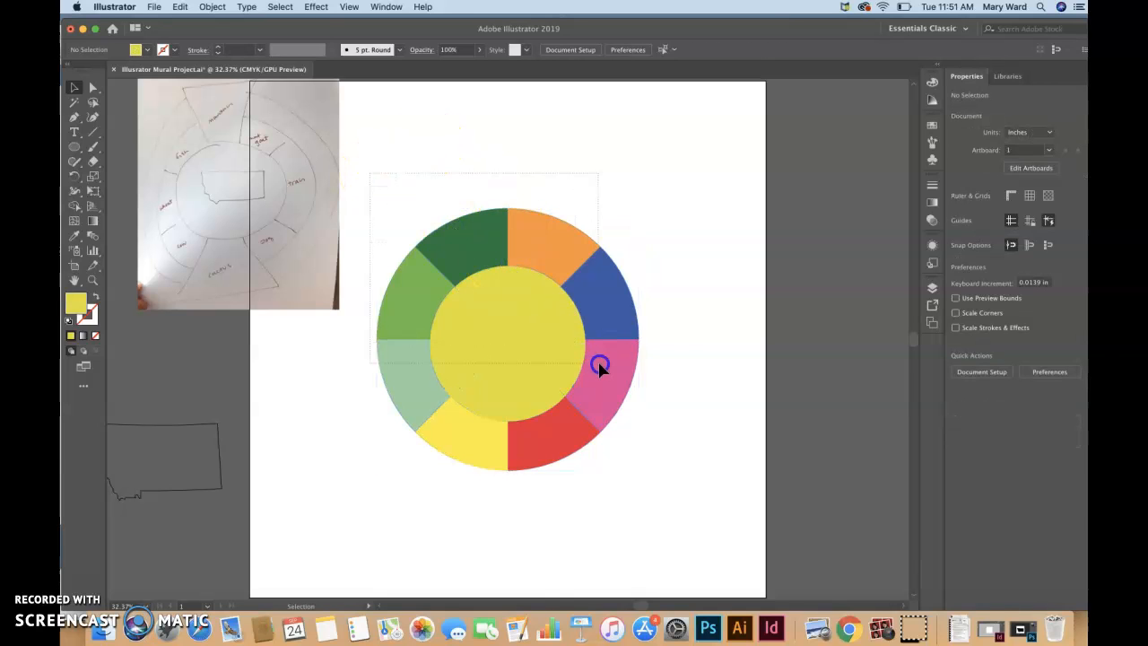
pyautogui.moveTo(628, 464); pyautogui.dragTo(632, 466)
pyautogui.click(413, 128)
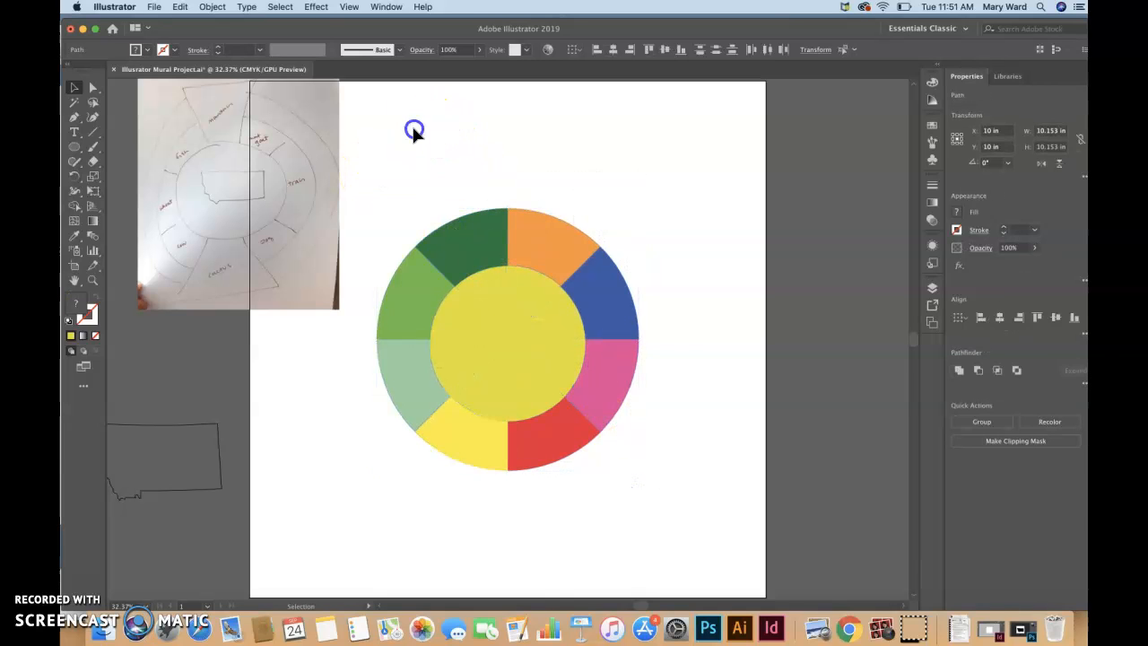
# Move the eight wedges aside without the yellow circle and group them into one object.
pyautogui.moveTo(499, 246); pyautogui.dragTo(668, 375)
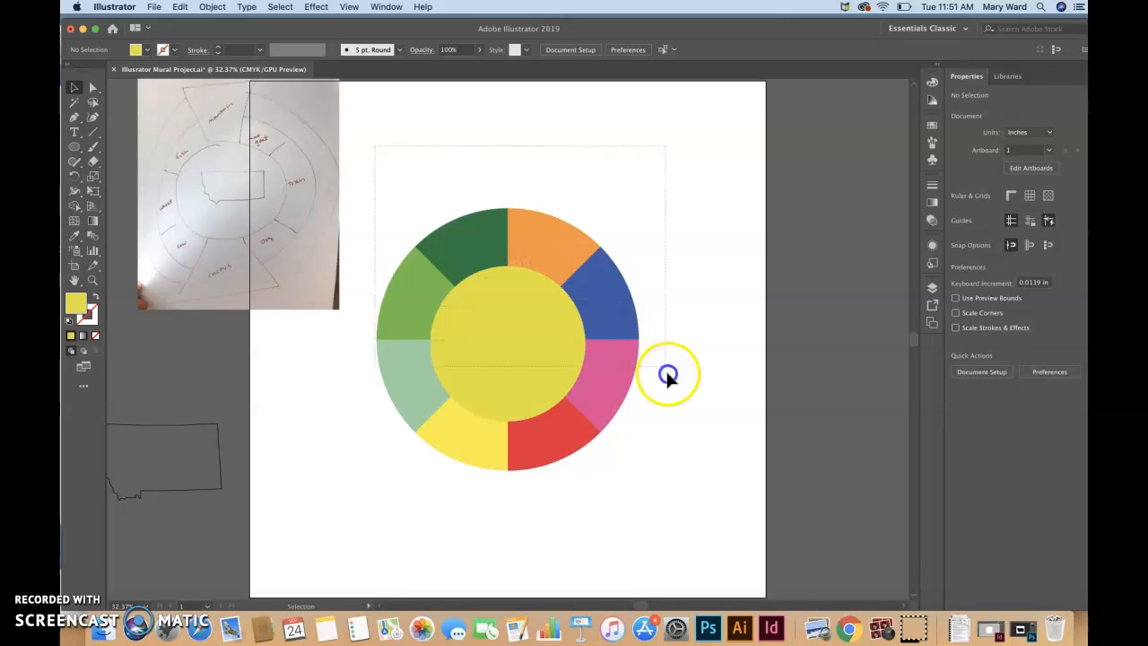
pyautogui.moveTo(653, 508); pyautogui.dragTo(653, 508)
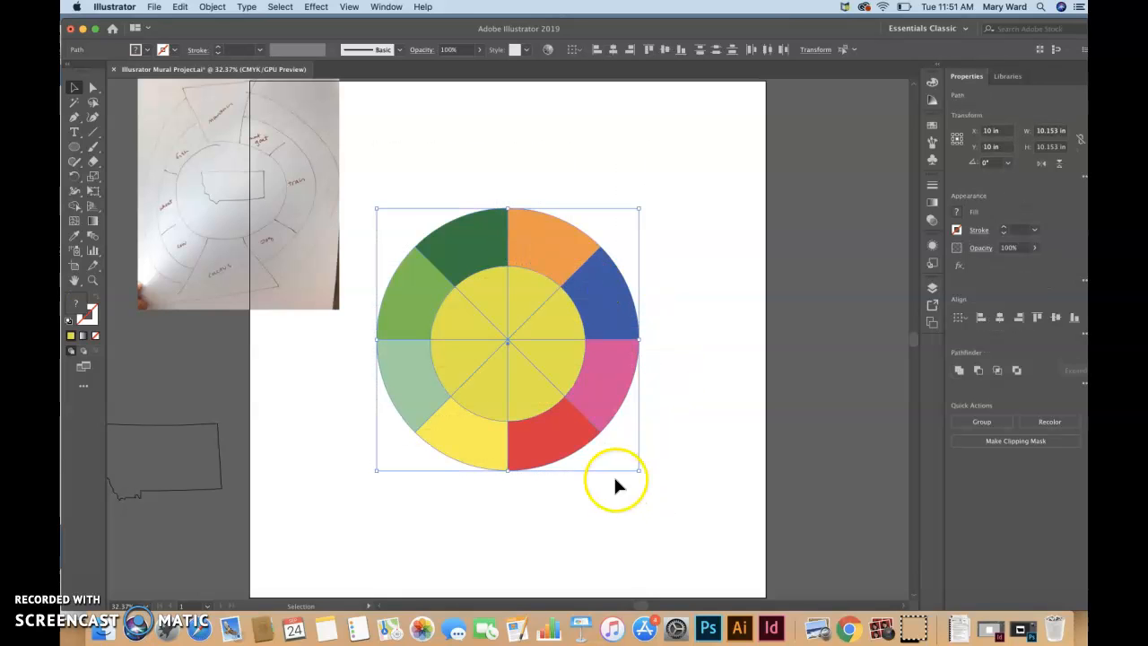
pyautogui.keyDown('shift'); pyautogui.click(550, 410); pyautogui.keyUp('shift')
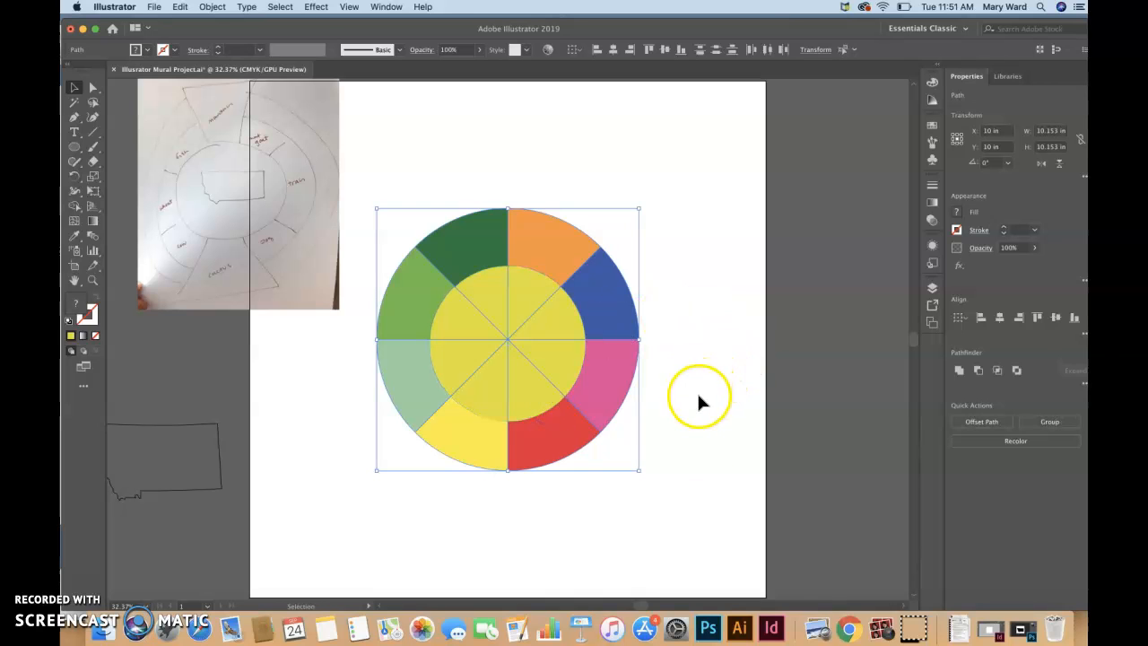
pyautogui.moveTo(603, 387); pyautogui.dragTo(746, 273)
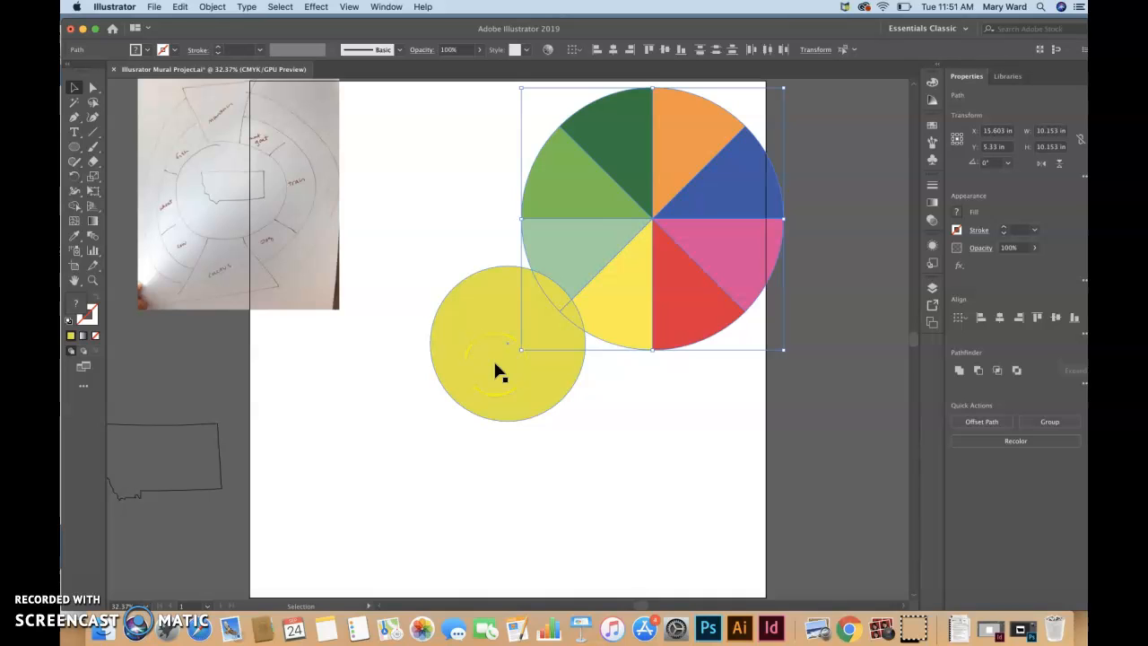
pyautogui.press('super+g')
pyautogui.click(208, 7)
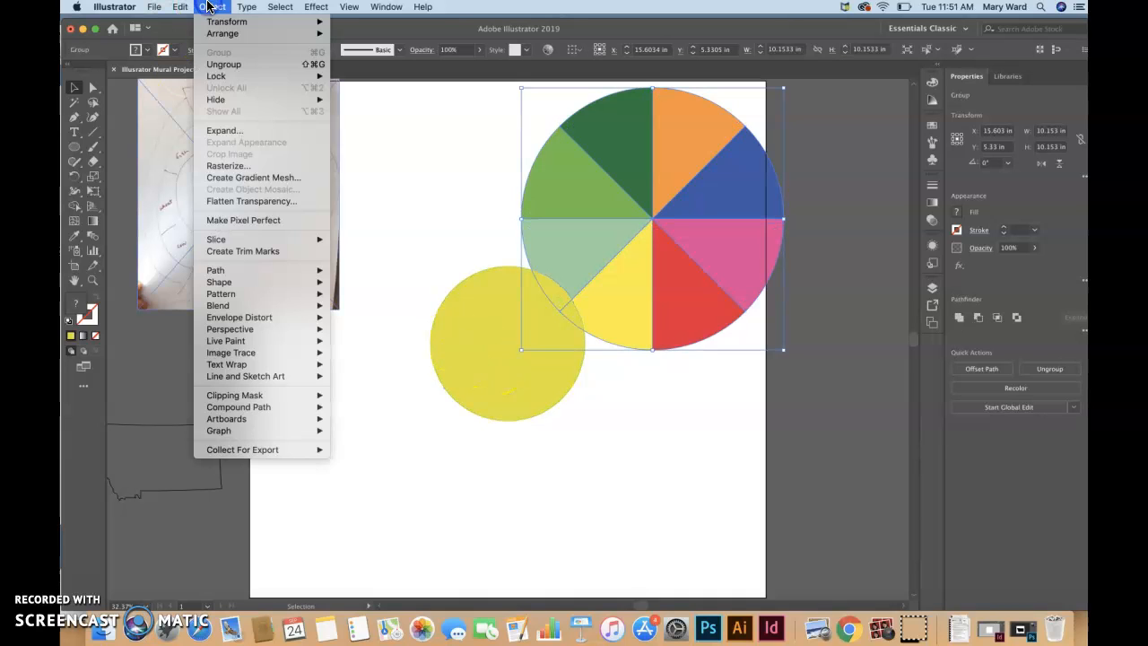
pyautogui.click(666, 264)
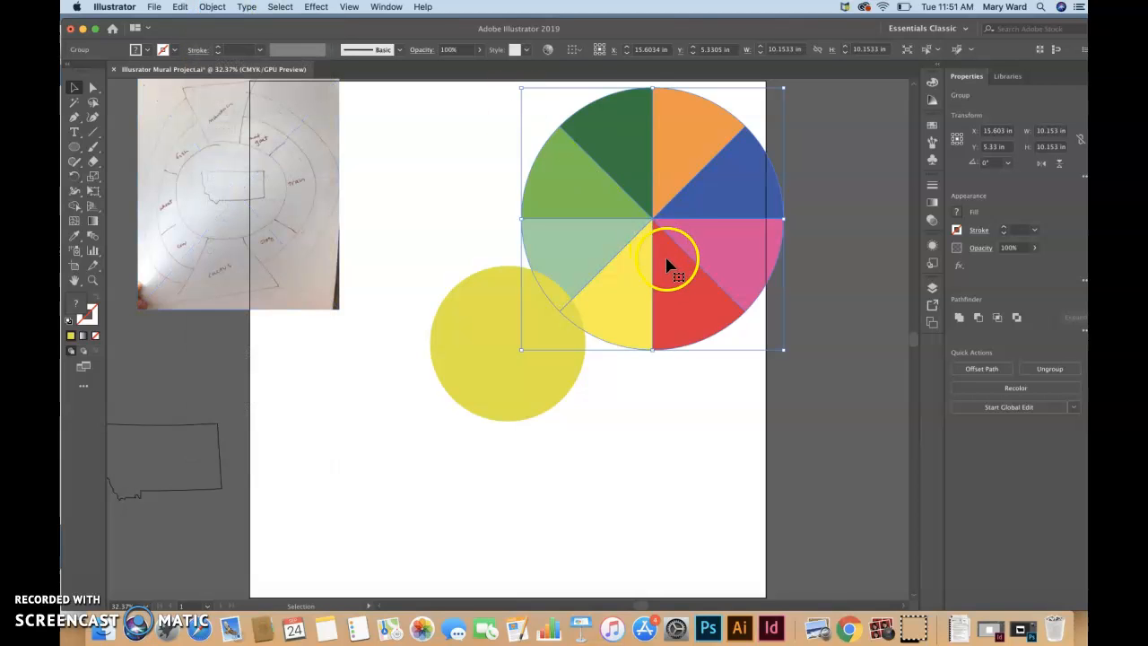
# Move the grouped wheel back over the yellow circle and align the two on their horizontal and vertical centers.
pyautogui.moveTo(666, 265); pyautogui.dragTo(532, 433)
pyautogui.keyDown('shift'); pyautogui.click(558, 384); pyautogui.keyUp('shift')
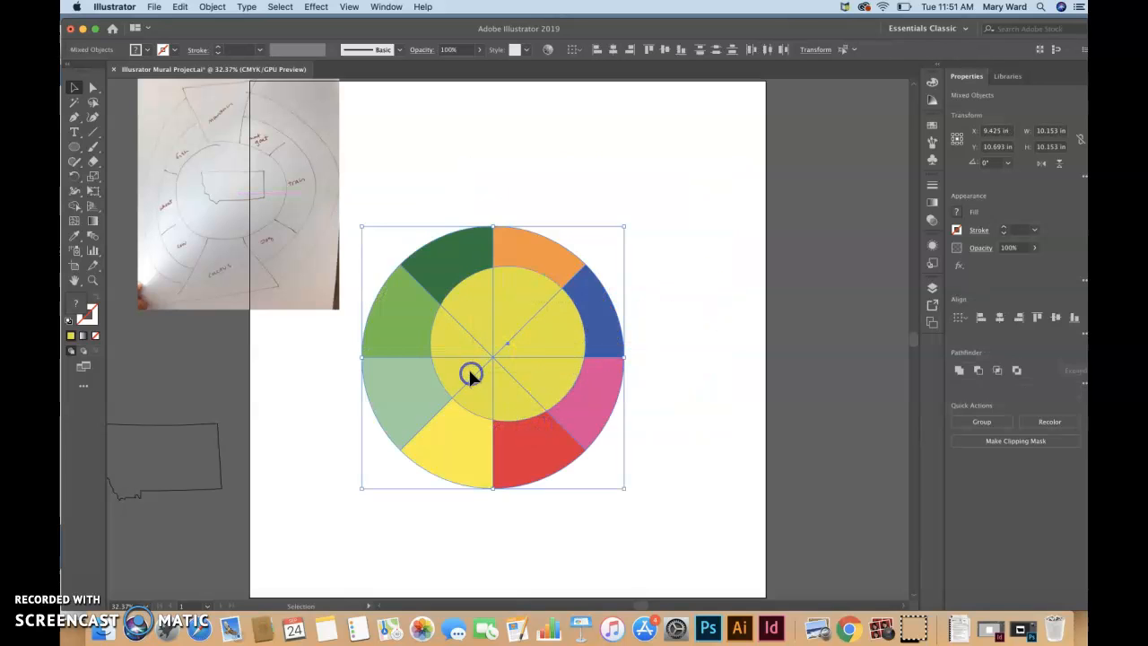
pyautogui.click(423, 178)
pyautogui.click(476, 297)
pyautogui.keyDown('shift'); pyautogui.click(461, 224); pyautogui.keyUp('shift')
pyautogui.click(615, 52)
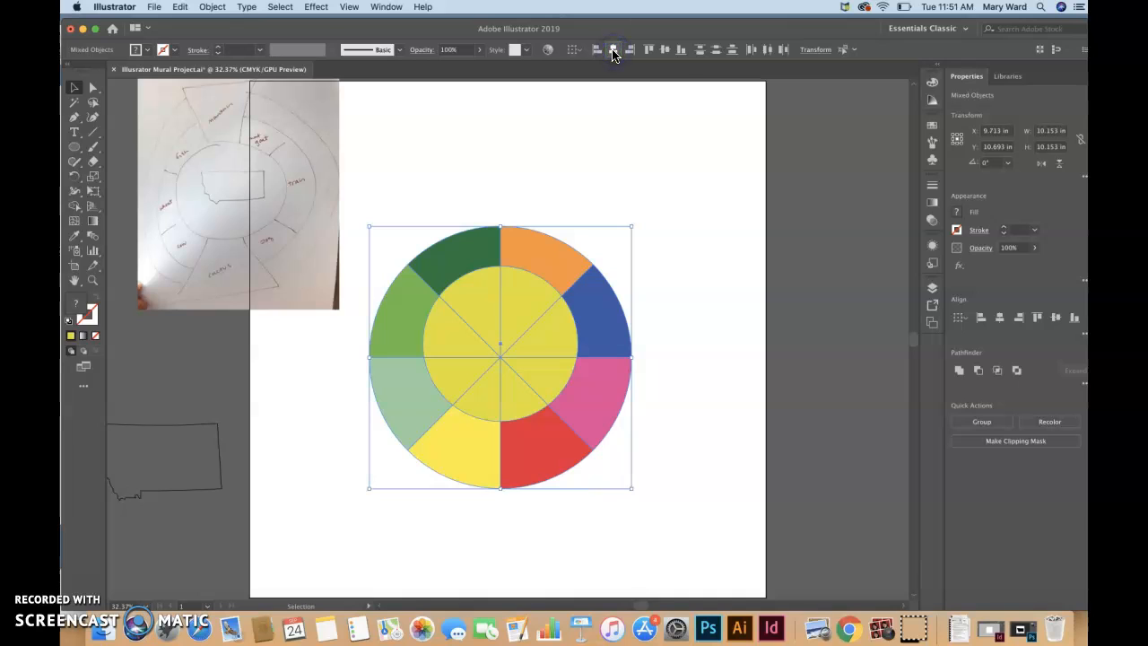
pyautogui.click(665, 50)
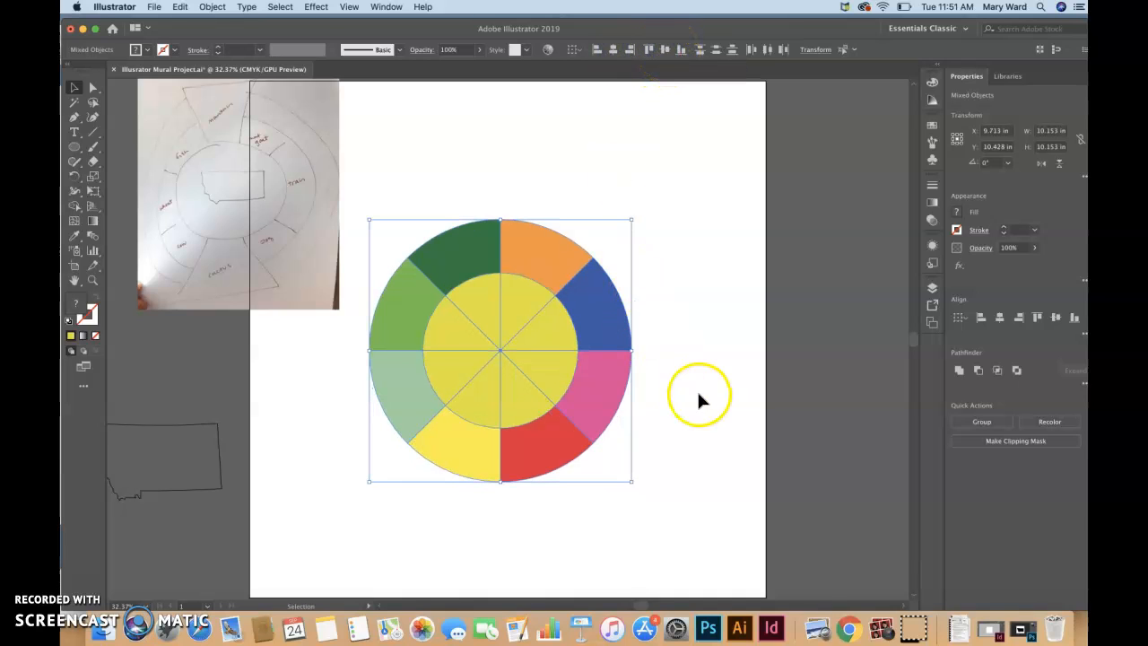
# Move the wheel and yellow circle together to about X 10.22 in and Y 9.9 in, undoing the extra move of the wheel alone.
pyautogui.moveTo(604, 402); pyautogui.dragTo(792, 303)
pyautogui.click(679, 417)
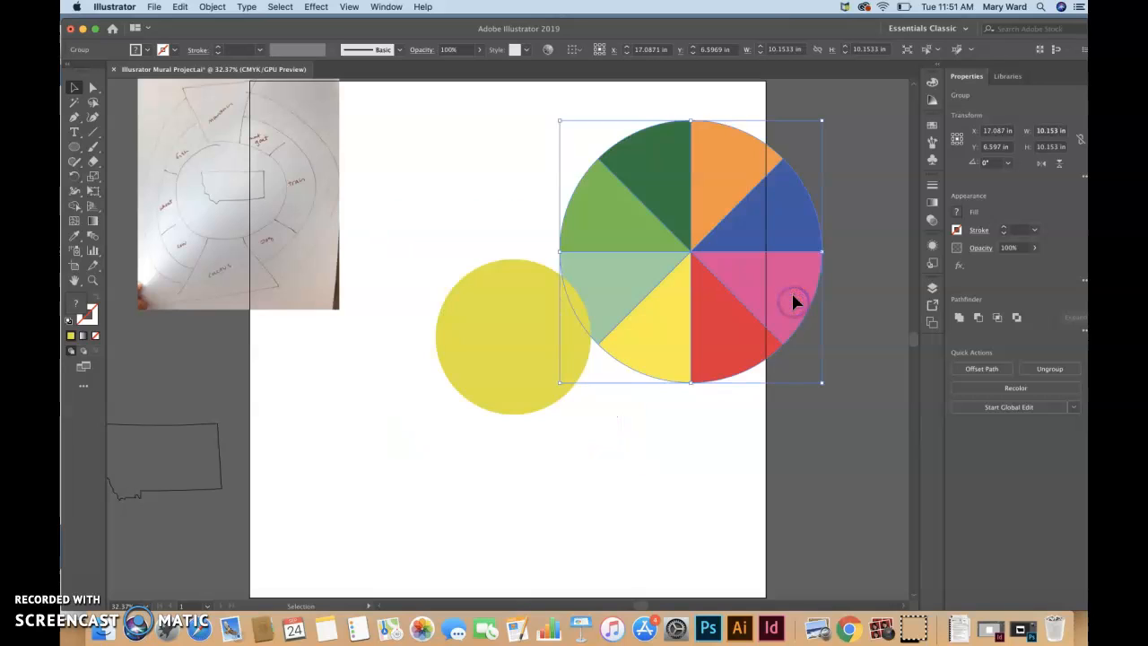
pyautogui.press('super+z')
pyautogui.click(722, 308)
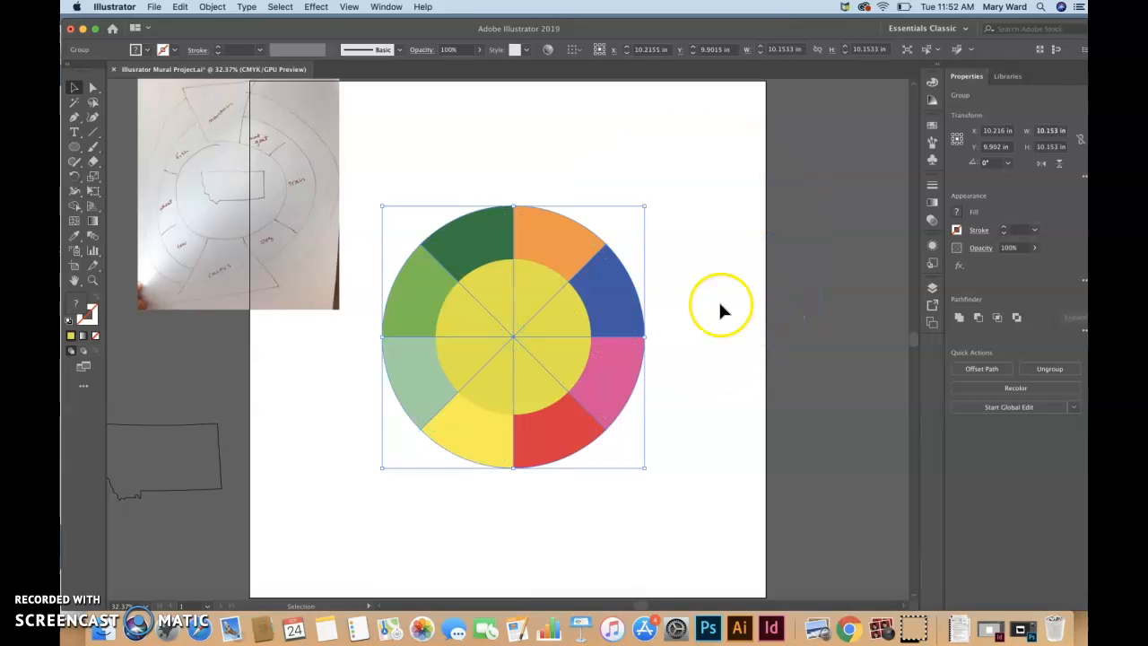
pyautogui.click(559, 312)
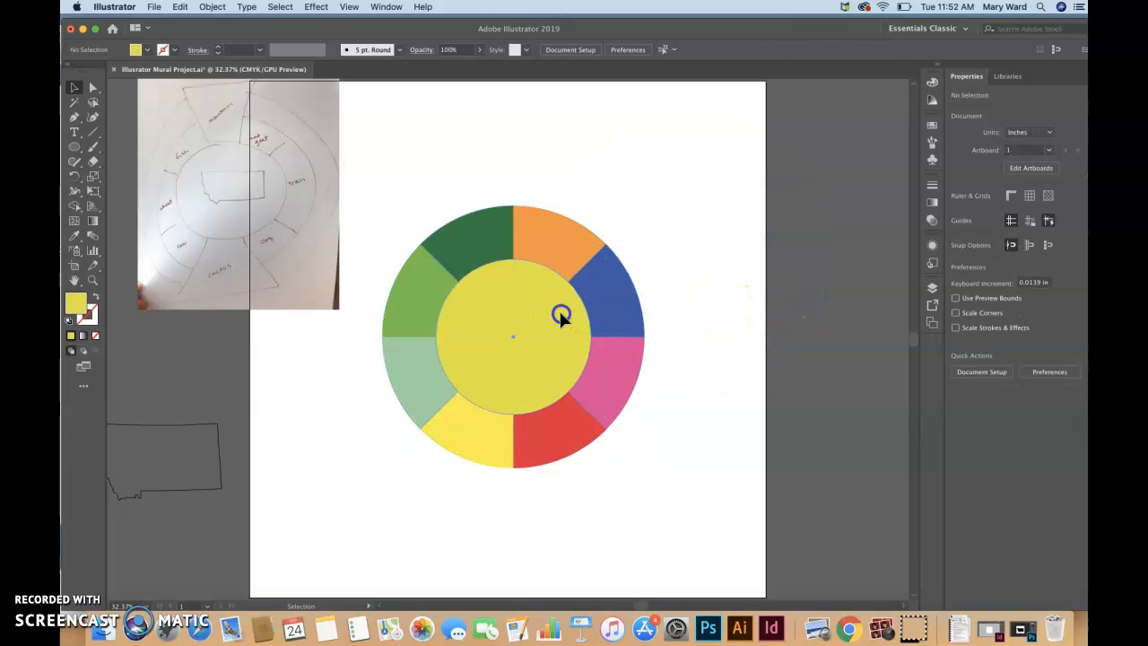
pyautogui.click(399, 212)
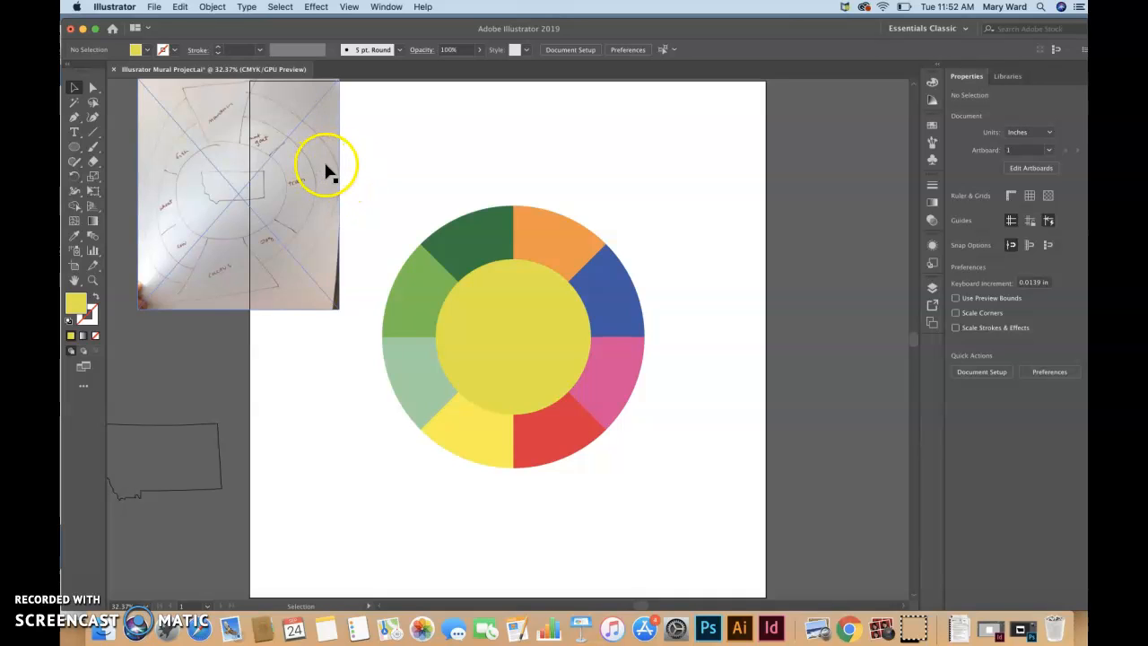
# Paste a copy of the wheel group and rotate it to about 293.8°.
pyautogui.click(454, 262)
pyautogui.press('super+c')
pyautogui.press('super+v')
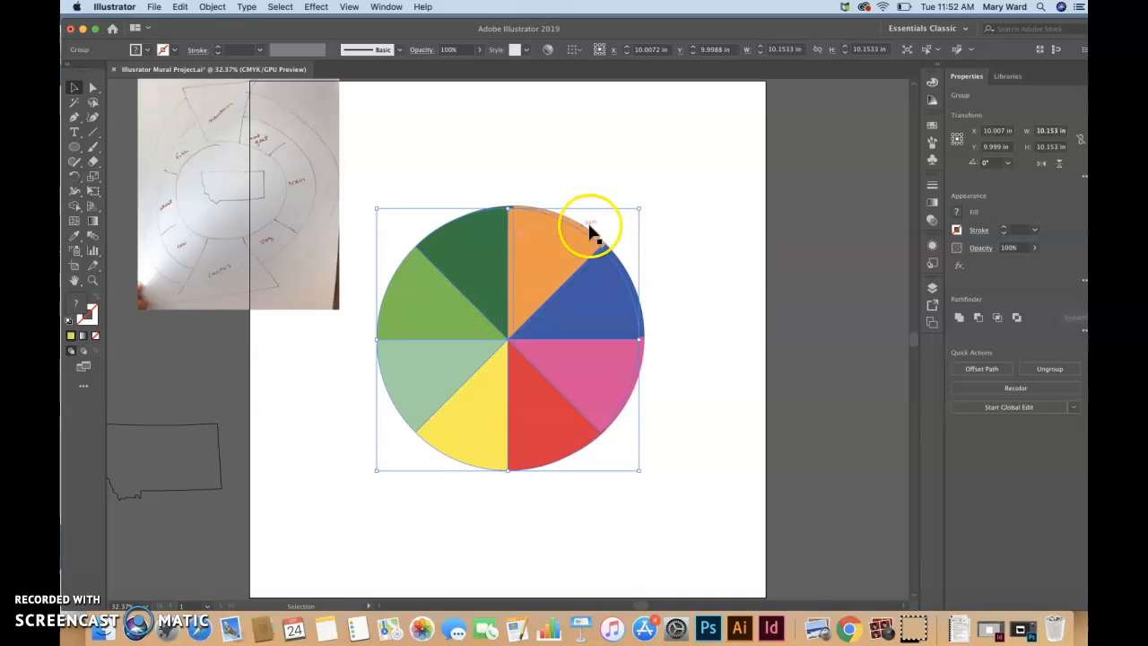
pyautogui.moveTo(640, 204); pyautogui.dragTo(683, 404)
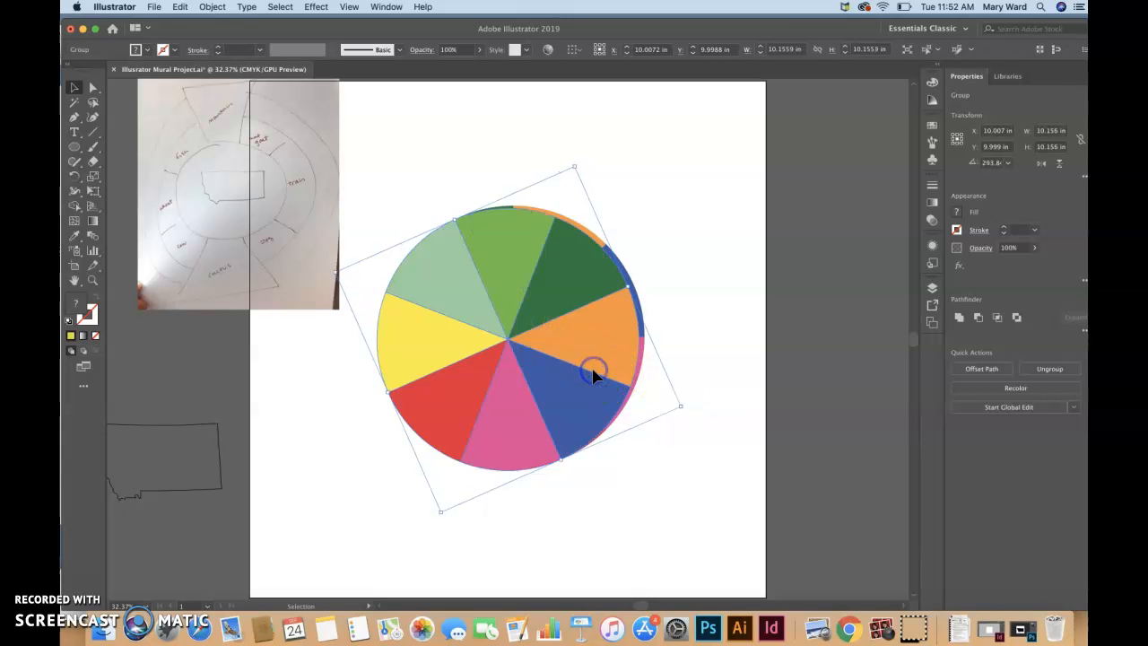
# Enlarge the rotated wheel copy to about 13.47 in across with Free Transform and place it at about X 10.29 in, Y 9.3 in.
pyautogui.click(92, 190)
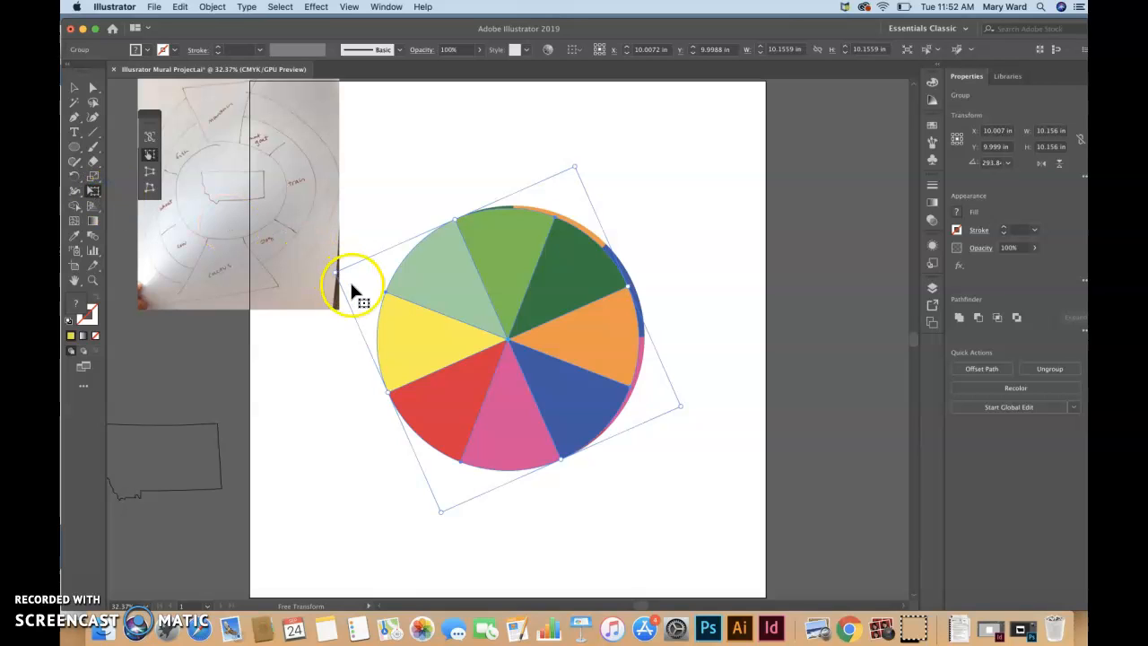
pyautogui.moveTo(439, 509); pyautogui.dragTo(396, 586)
pyautogui.moveTo(396, 587); pyautogui.dragTo(381, 599)
pyautogui.moveTo(503, 516); pyautogui.dragTo(527, 453)
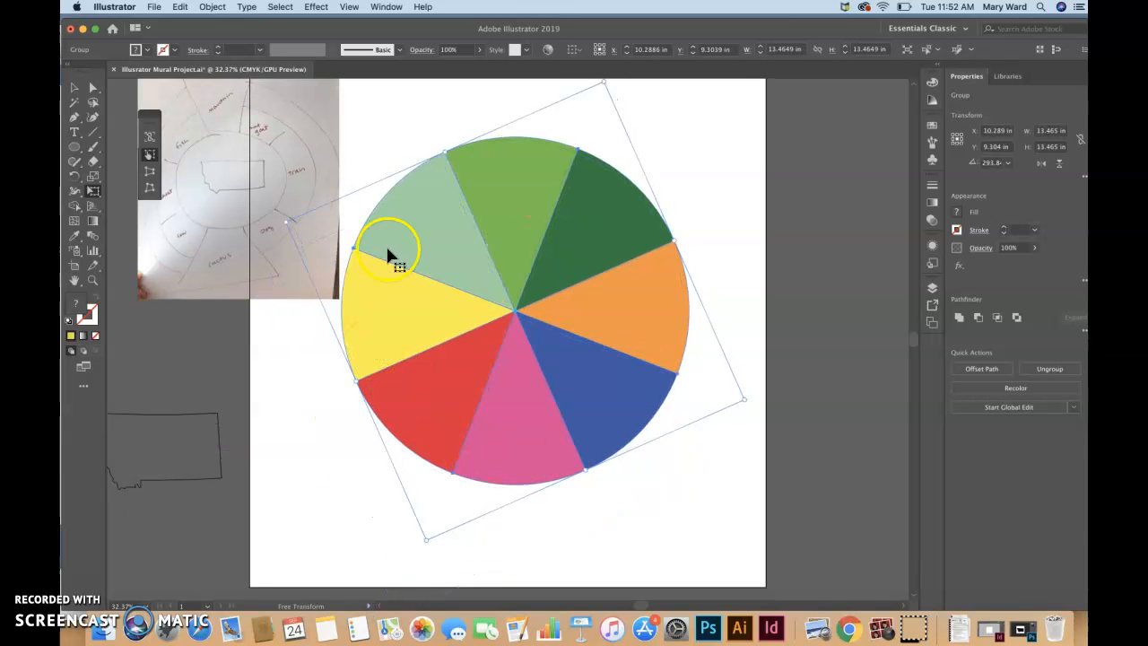
pyautogui.click(77, 87)
pyautogui.click(392, 118)
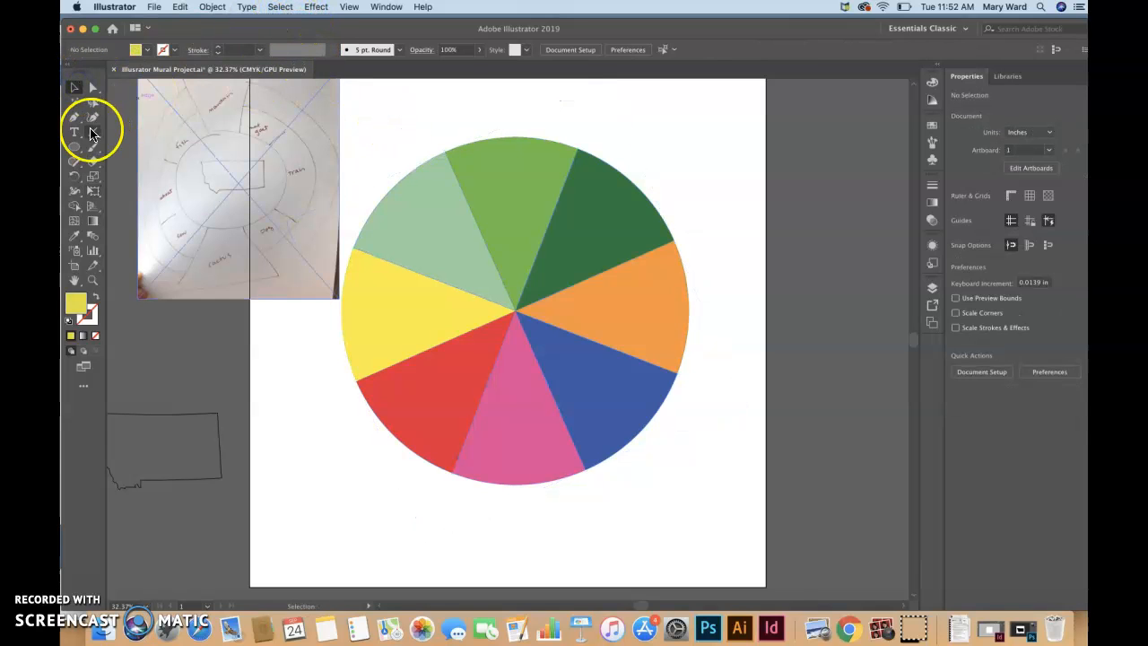
pyautogui.click(371, 122)
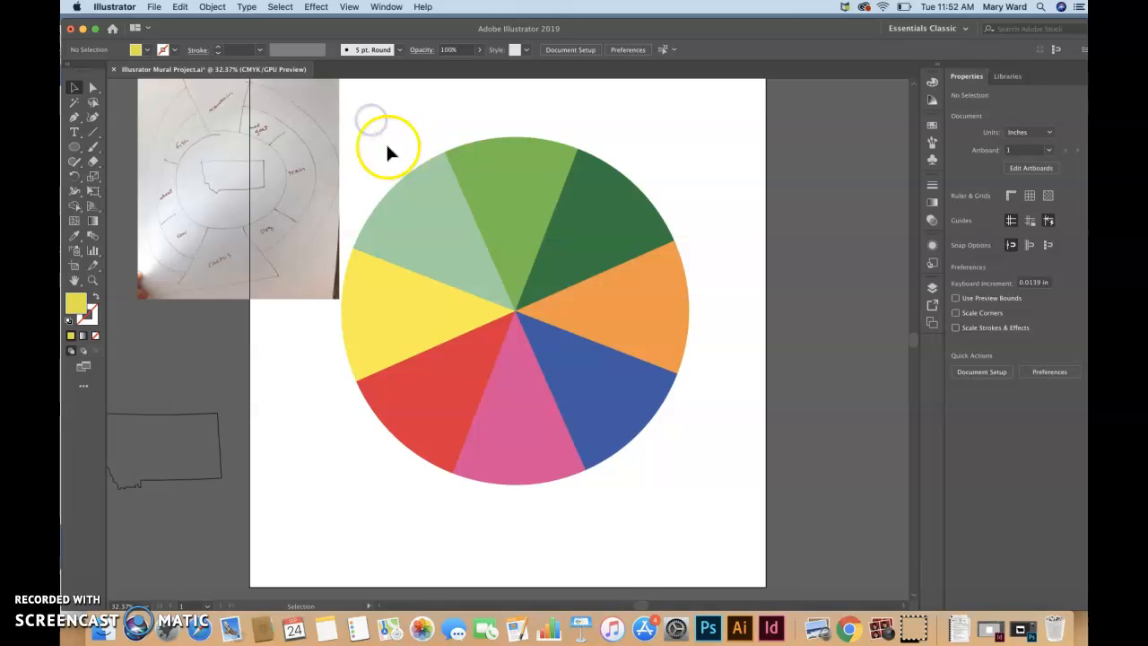
# Send the enlarged wheel copy behind both the yellow circle and the smaller wheel.
pyautogui.click(426, 193)
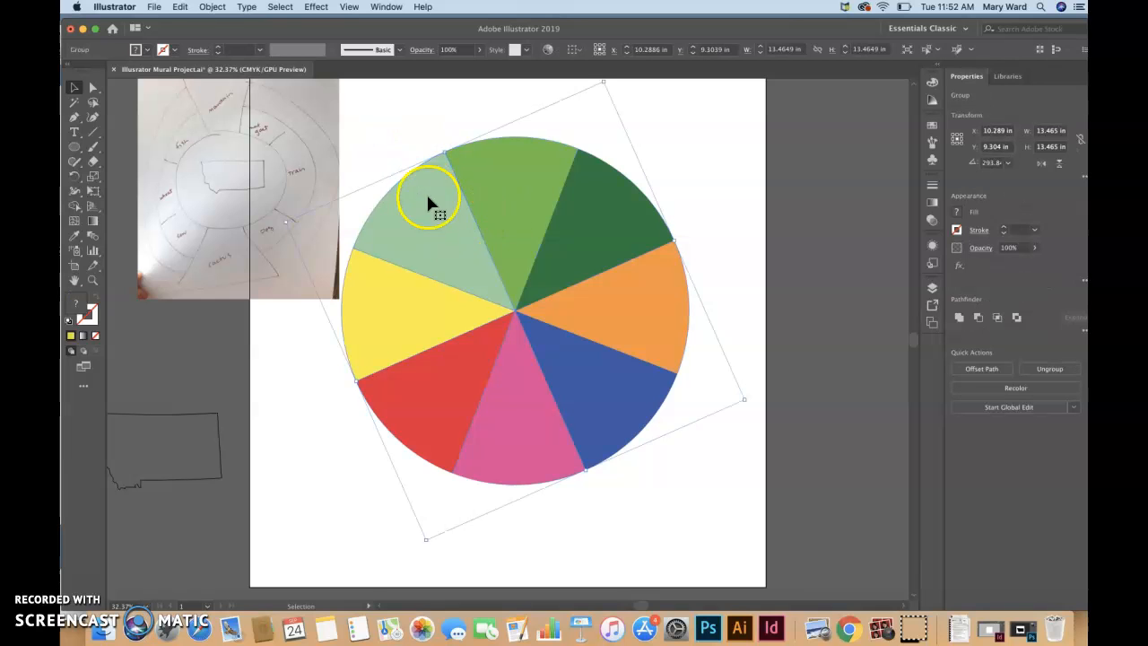
pyautogui.click(213, 7)
pyautogui.moveTo(270, 34)
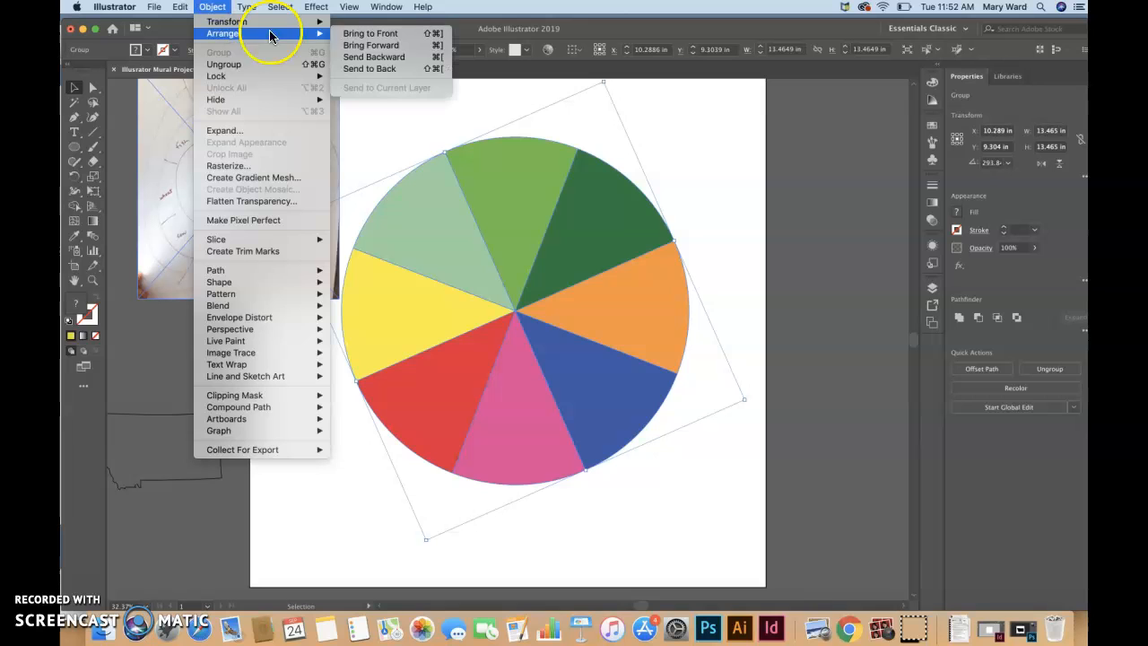
pyautogui.click(400, 59)
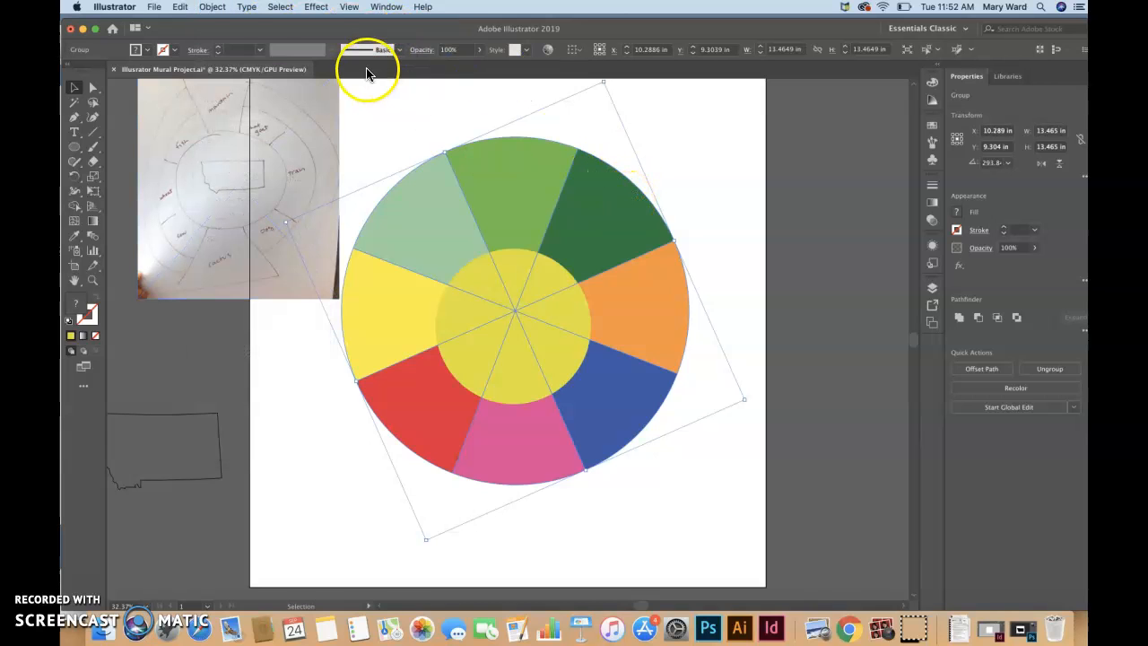
pyautogui.click(212, 8)
pyautogui.moveTo(287, 33)
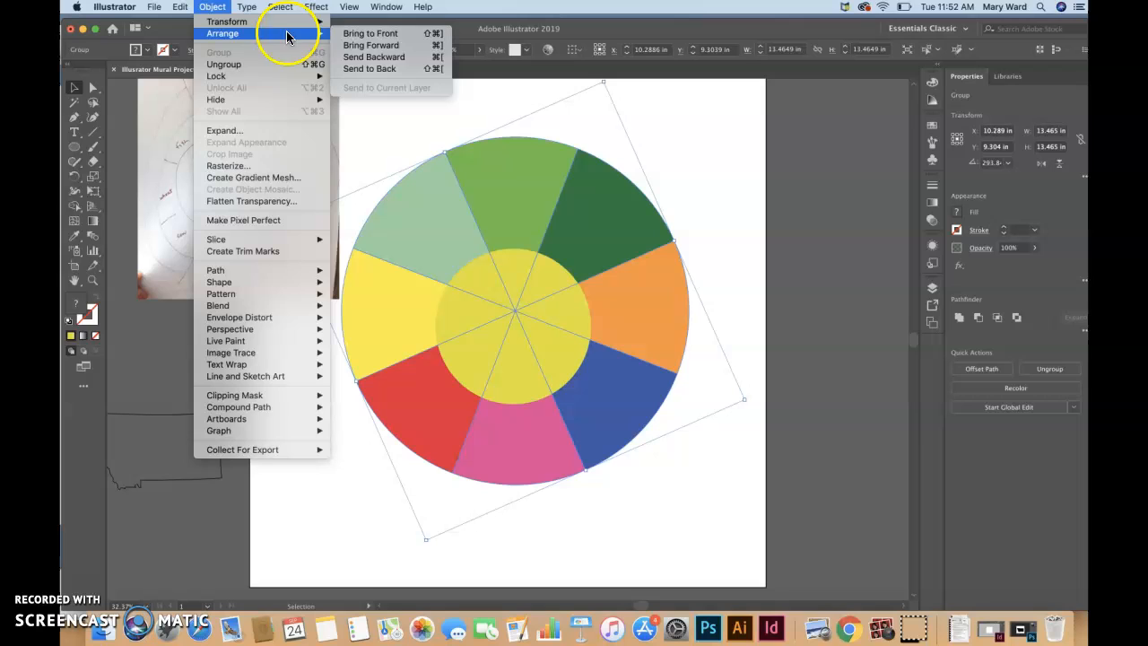
pyautogui.click(380, 47)
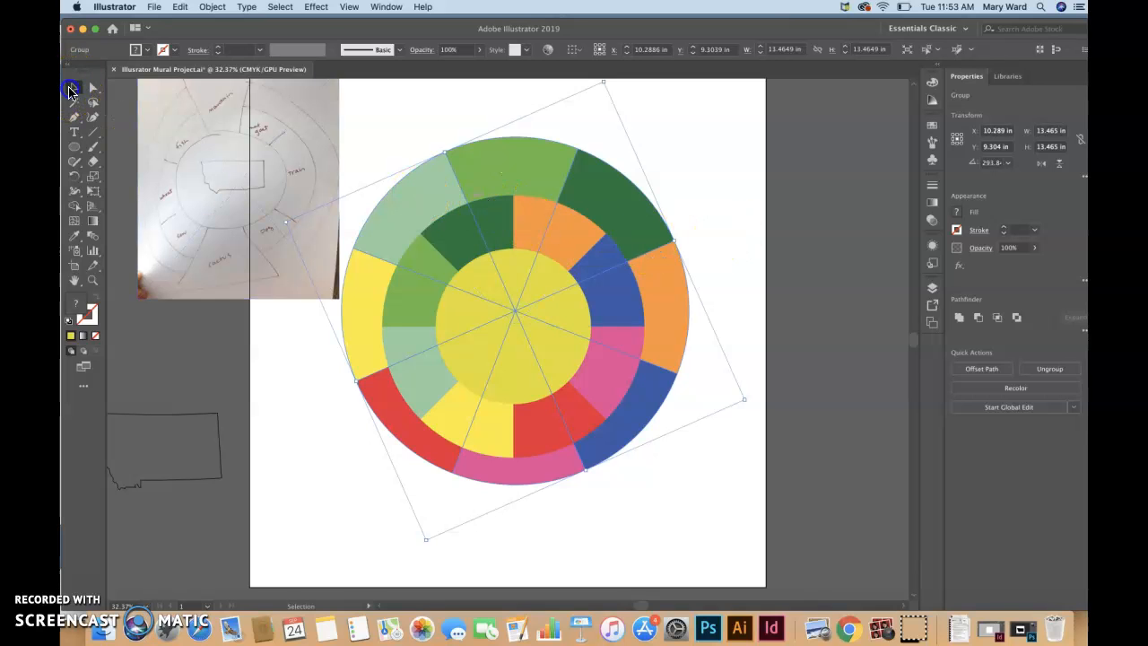
# Select both wheels and the yellow circle and align them on their horizontal and vertical centers.
pyautogui.click(734, 252)
pyautogui.click(494, 375)
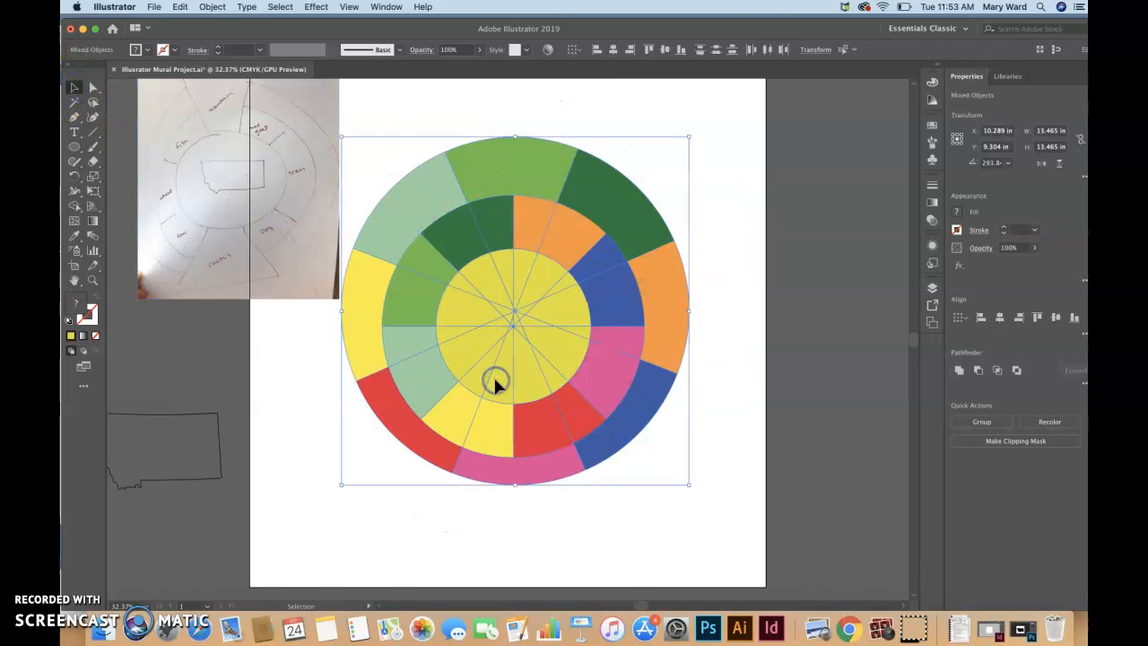
pyautogui.click(614, 50)
pyautogui.click(664, 49)
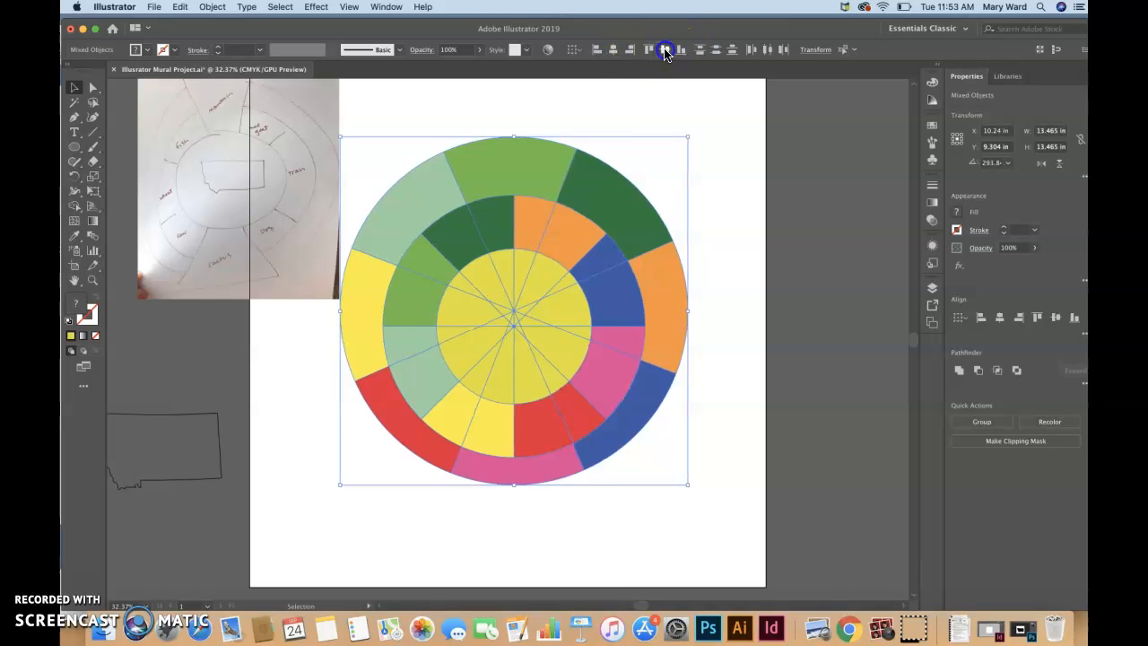
pyautogui.click(691, 185)
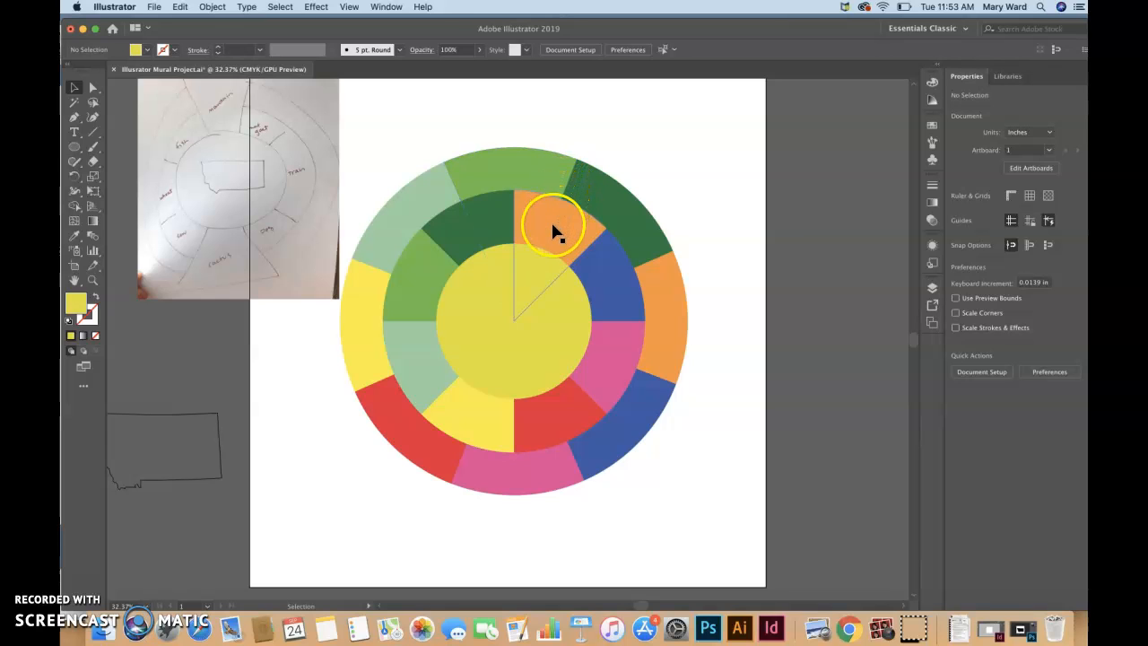
# Rotate the outer wheel slightly to about 292.4° so its divisions fall at the middle of the inner wheel's wedges.
pyautogui.click(570, 176)
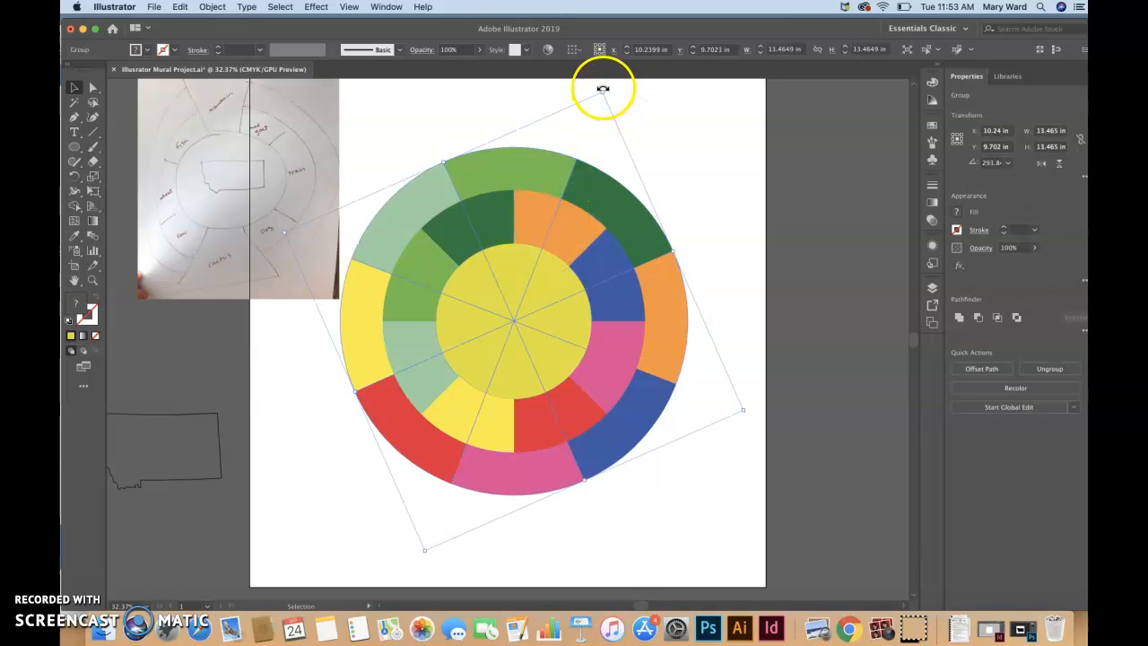
pyautogui.moveTo(601, 87); pyautogui.dragTo(604, 87)
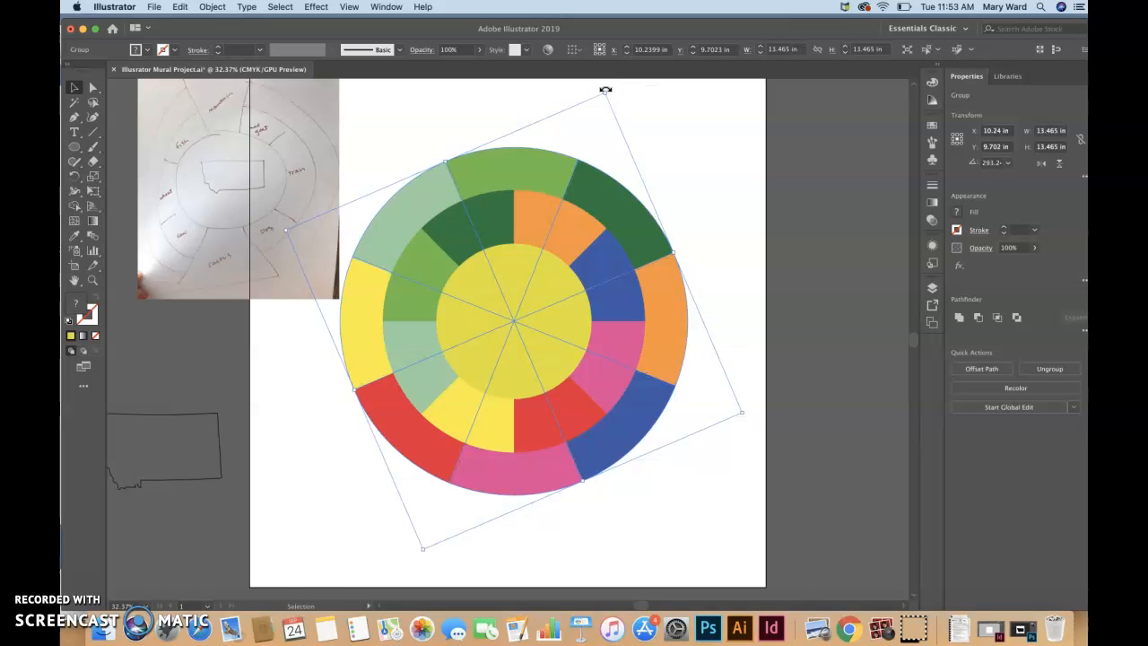
pyautogui.moveTo(605, 89); pyautogui.dragTo(610, 91)
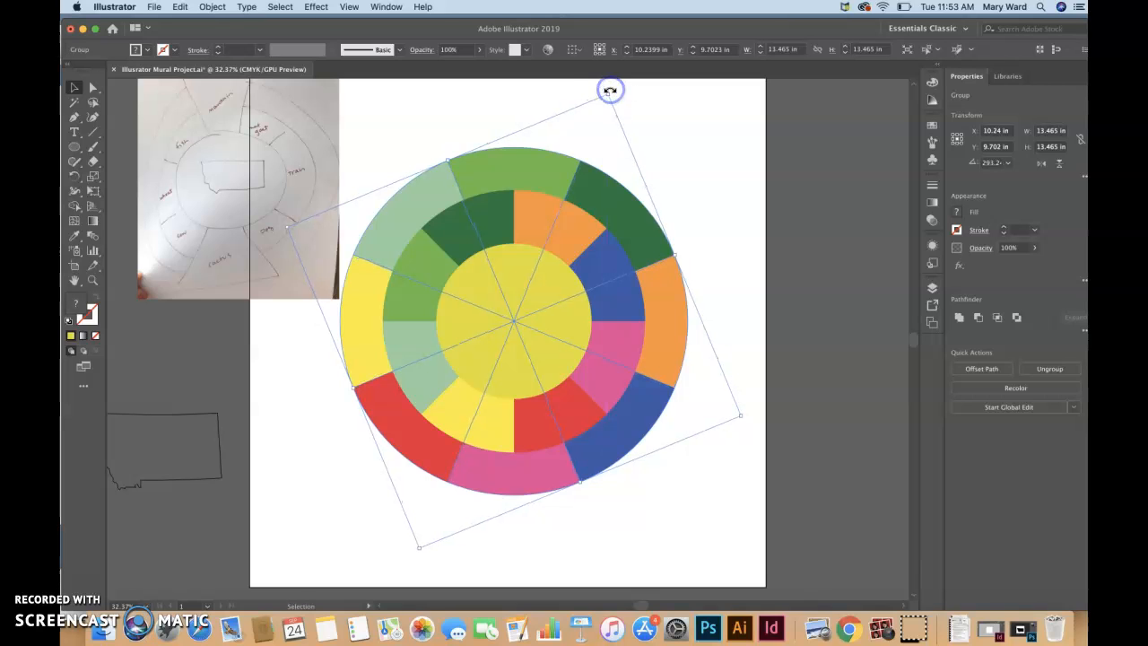
pyautogui.click(700, 182)
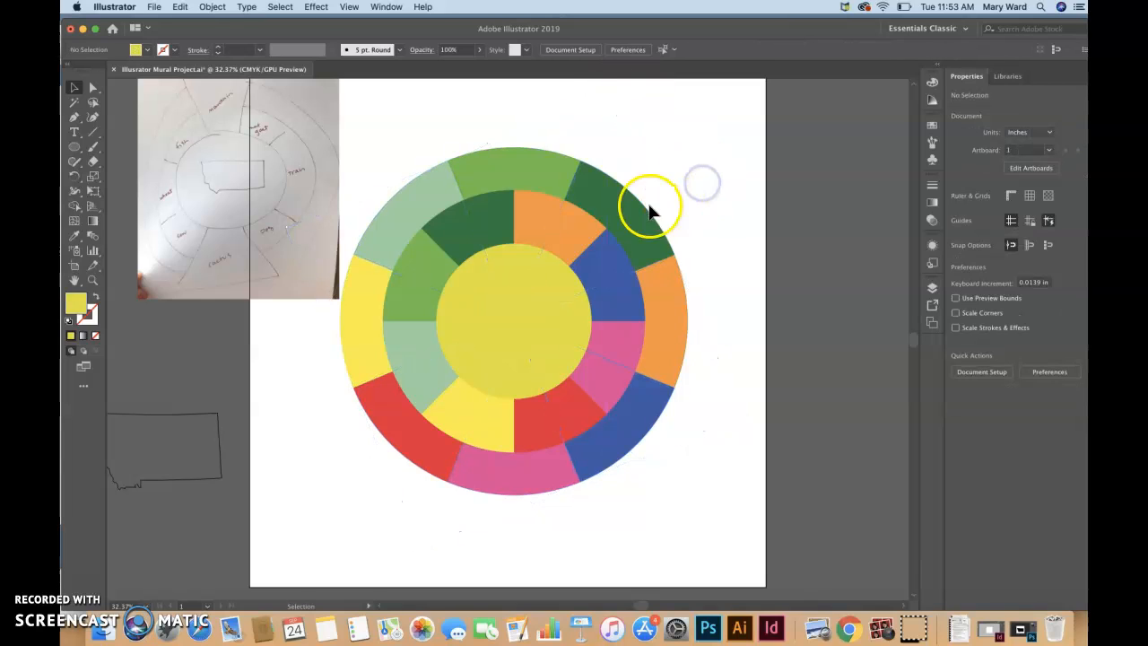
pyautogui.click(626, 223)
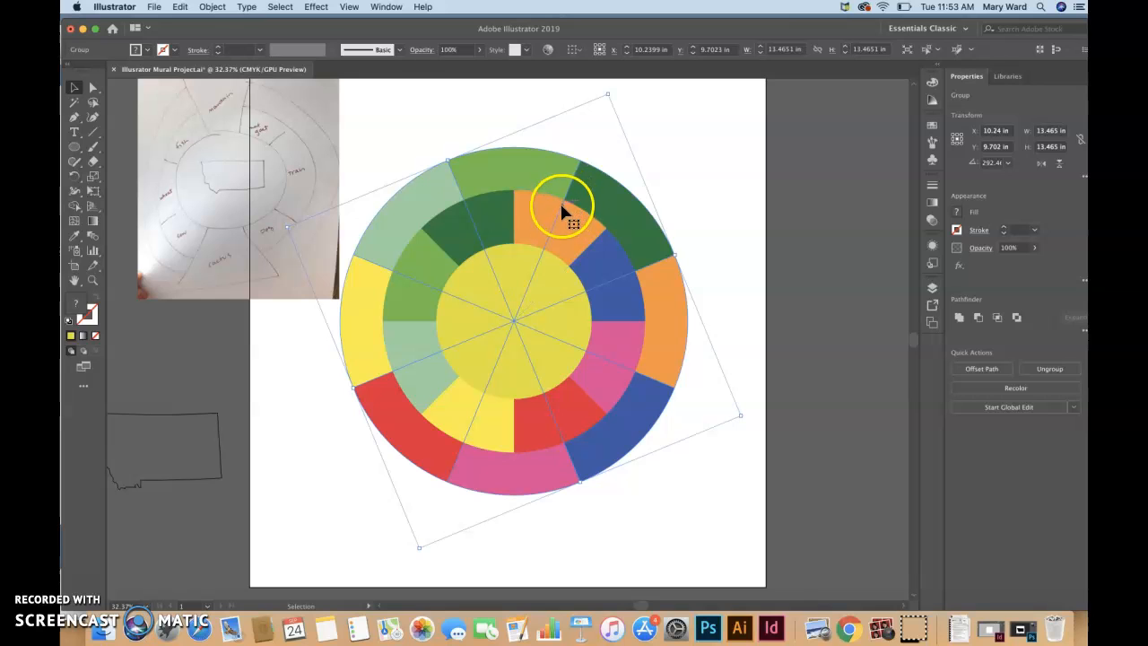
pyautogui.click(687, 179)
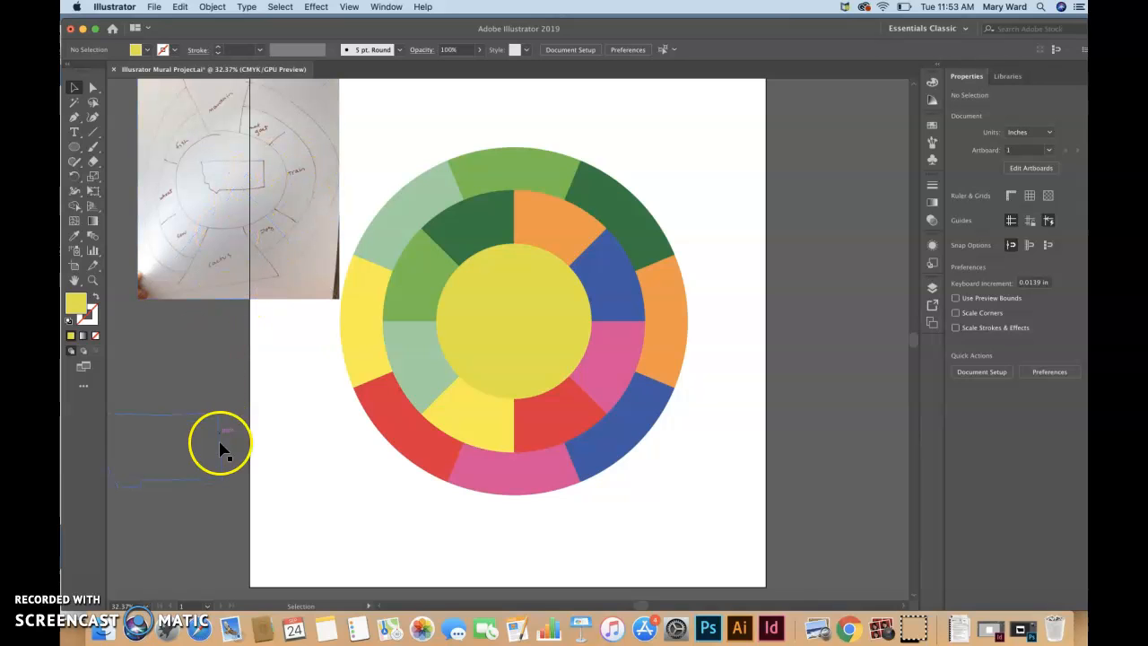
# Move the Montana state outline from beside the artboard onto the middle of the yellow circle.
pyautogui.moveTo(220, 446); pyautogui.dragTo(558, 346)
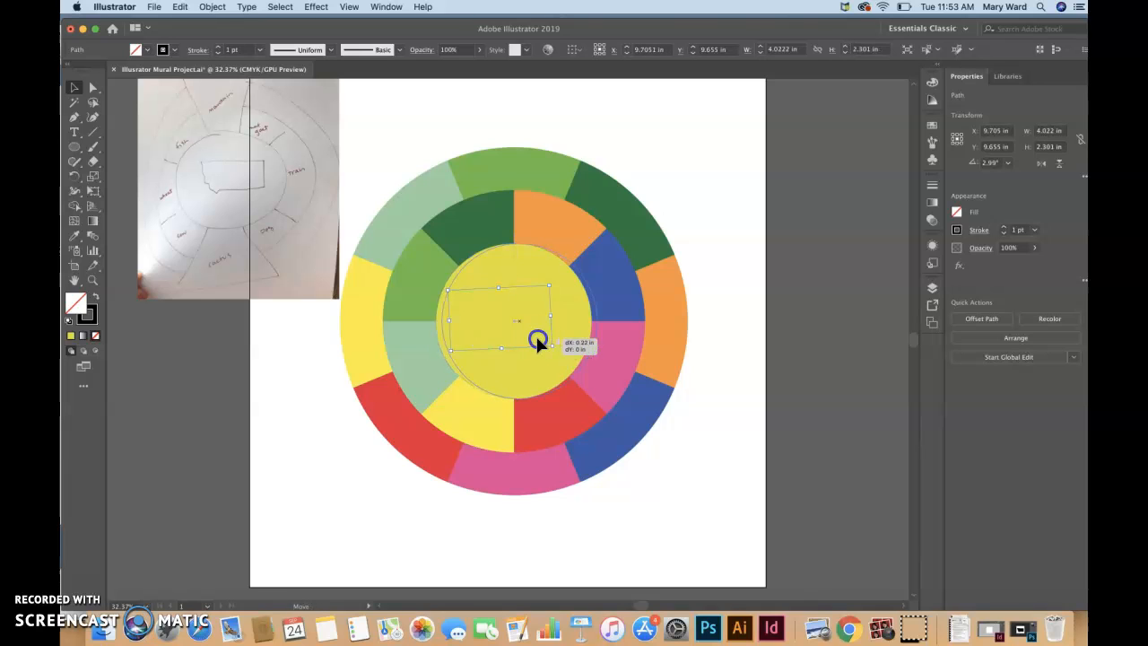
pyautogui.click(535, 334)
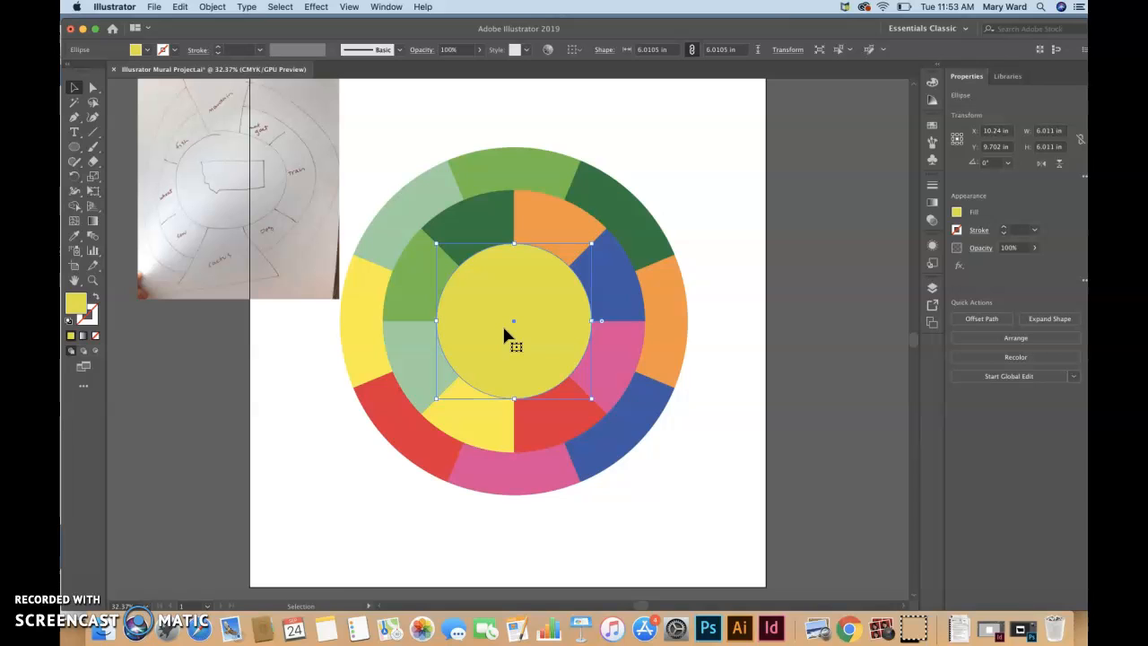
# Bring the Montana outline to the front so it sits on top of the yellow circle.
pyautogui.press('super+z')
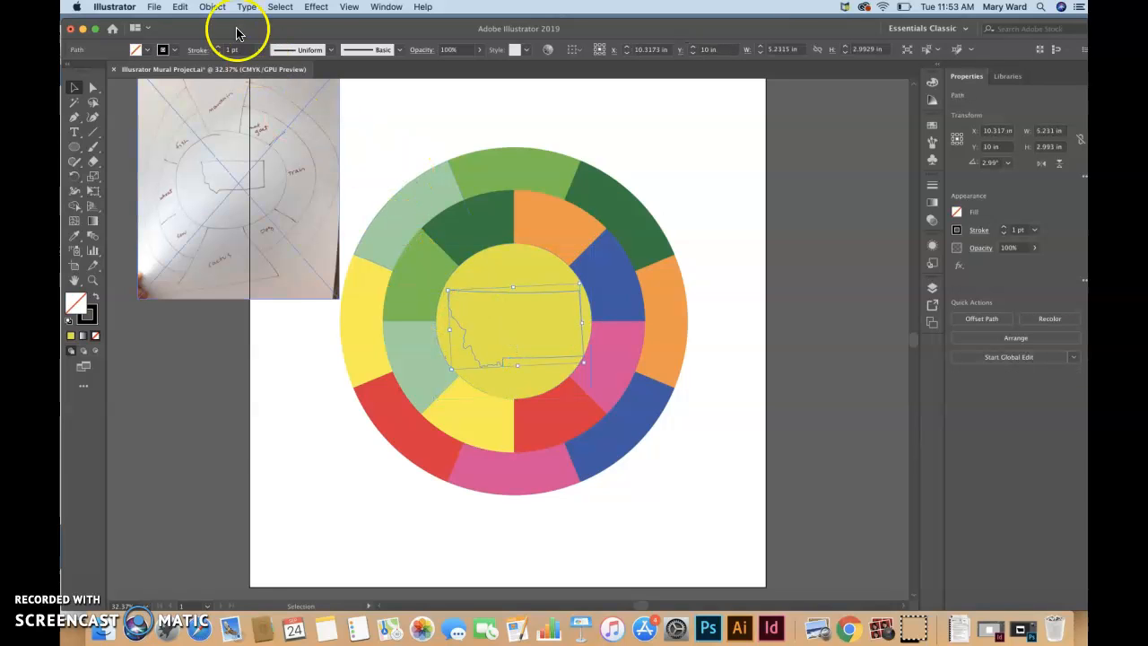
pyautogui.click(213, 6)
pyautogui.moveTo(231, 34)
pyautogui.click(370, 45)
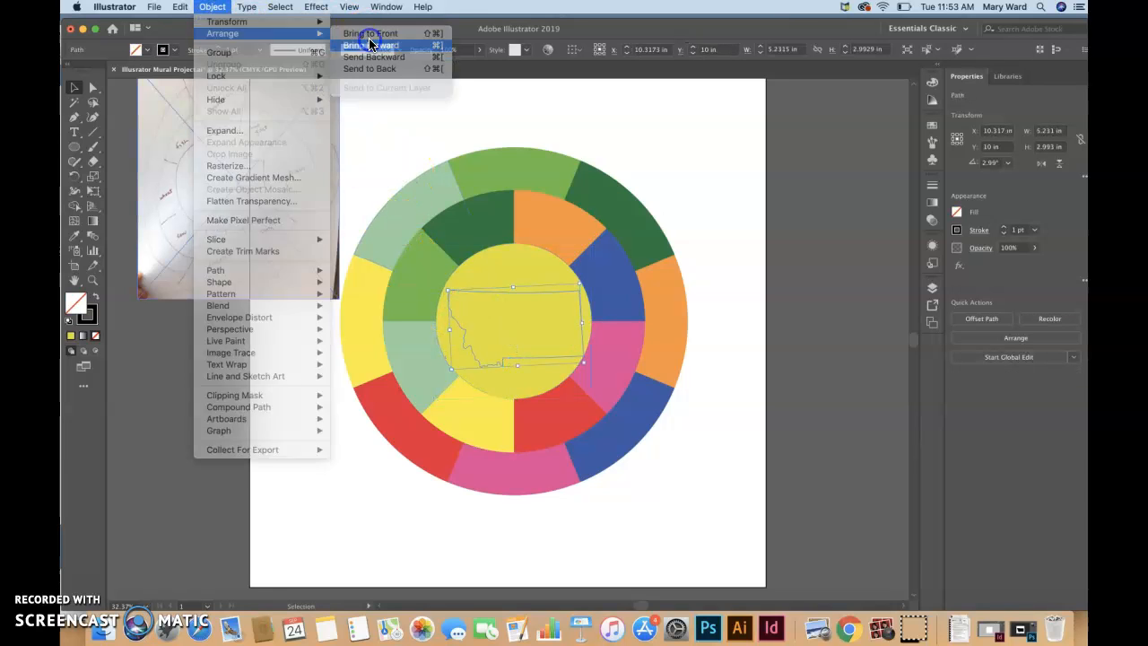
pyautogui.click(212, 6)
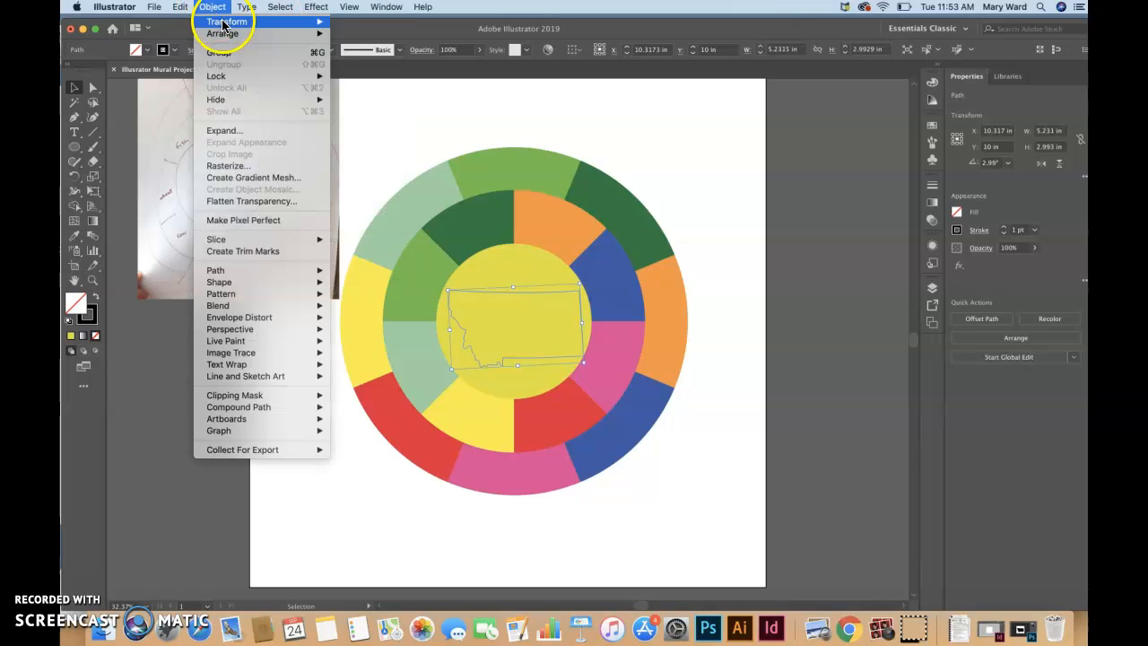
pyautogui.moveTo(229, 33)
pyautogui.click(370, 34)
# Scale the Montana outline down proportionally to about 4.35 × 2.49 in inside the yellow circle.
pyautogui.click(816, 328)
pyautogui.click(535, 358)
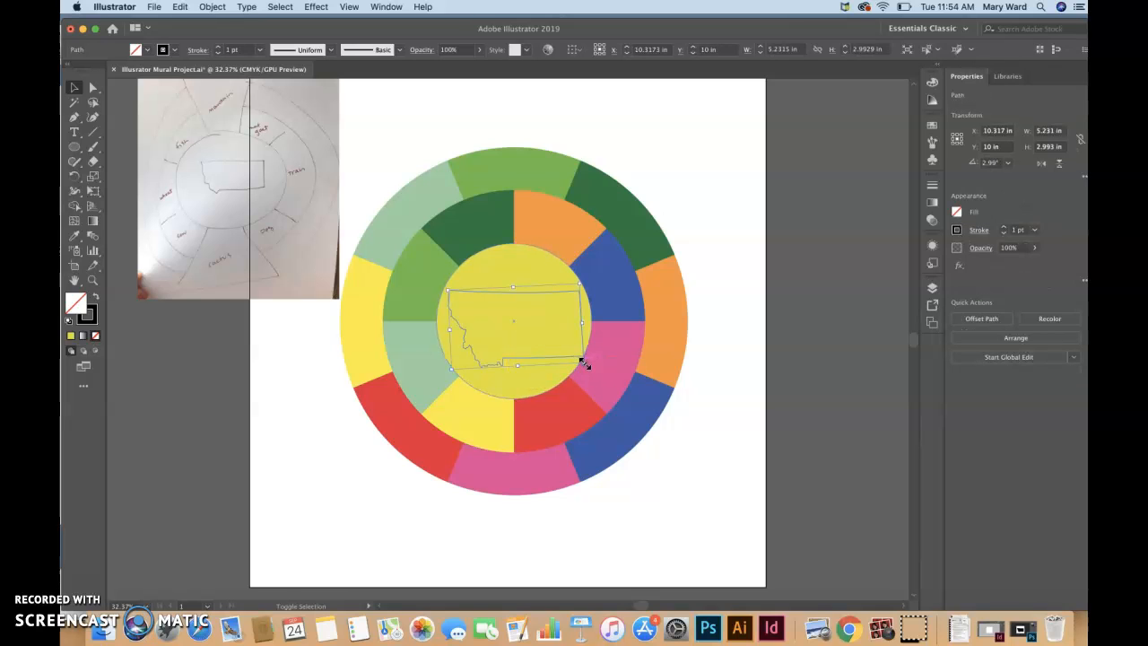
pyautogui.moveTo(583, 362); pyautogui.dragTo(542, 349)
# Add a second layer above the first and transfer the smaller colour wheel onto it.
pyautogui.click(336, 105)
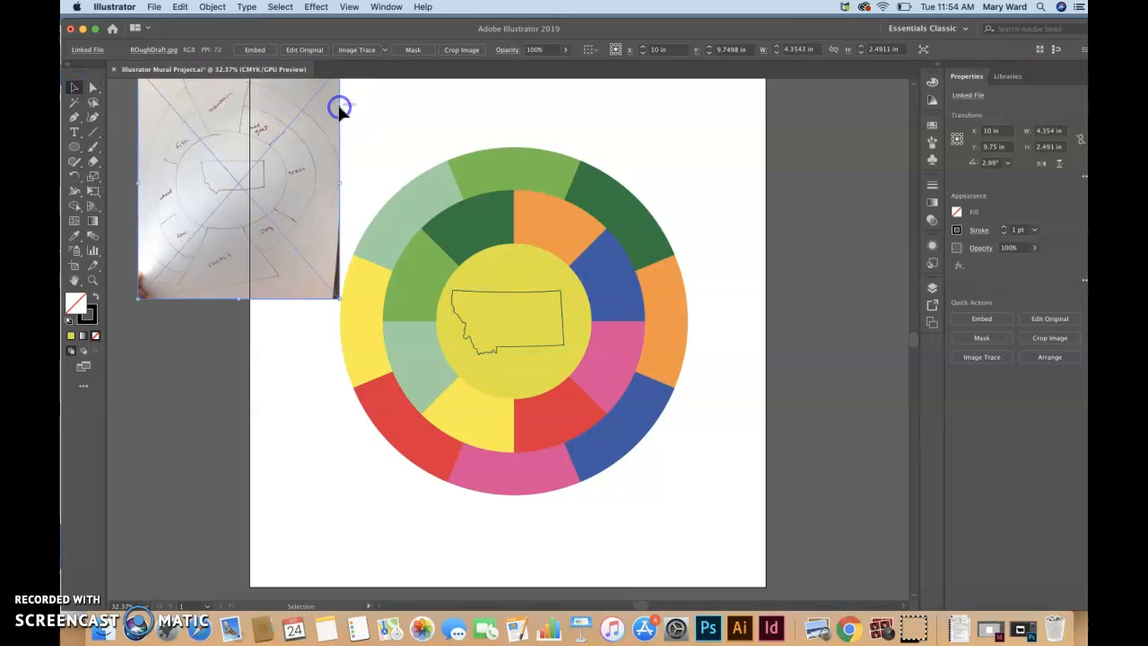
pyautogui.click(511, 174)
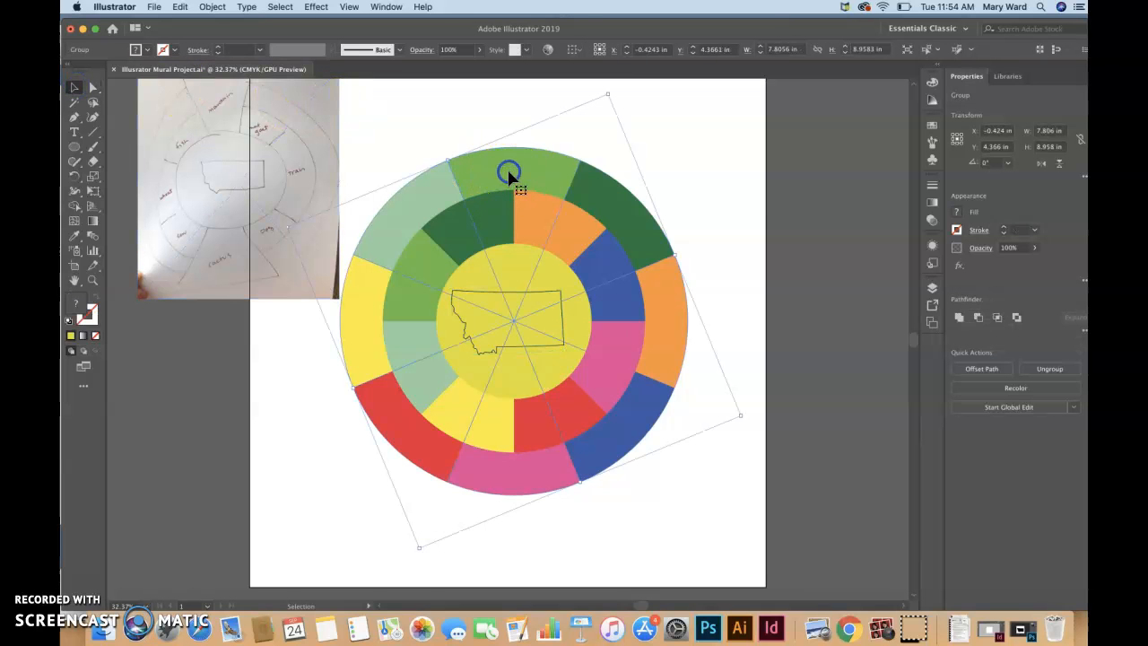
pyautogui.click(932, 288)
pyautogui.click(884, 398)
pyautogui.moveTo(907, 320); pyautogui.dragTo(642, 321)
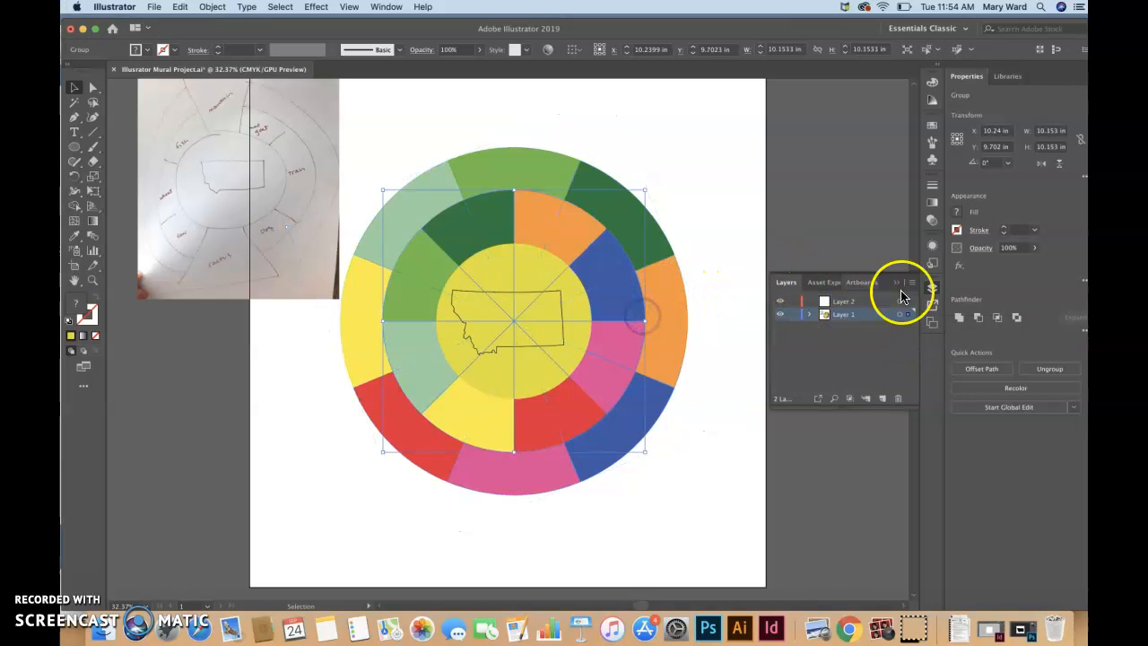
pyautogui.click(632, 299)
pyautogui.click(632, 299)
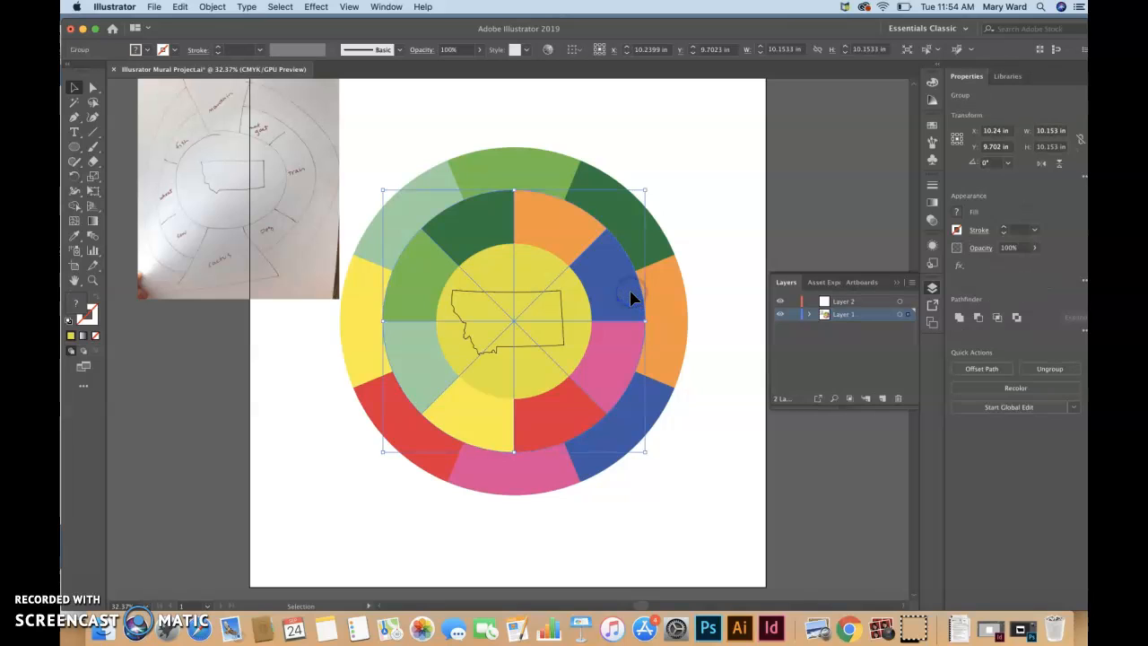
pyautogui.moveTo(908, 314); pyautogui.dragTo(908, 301)
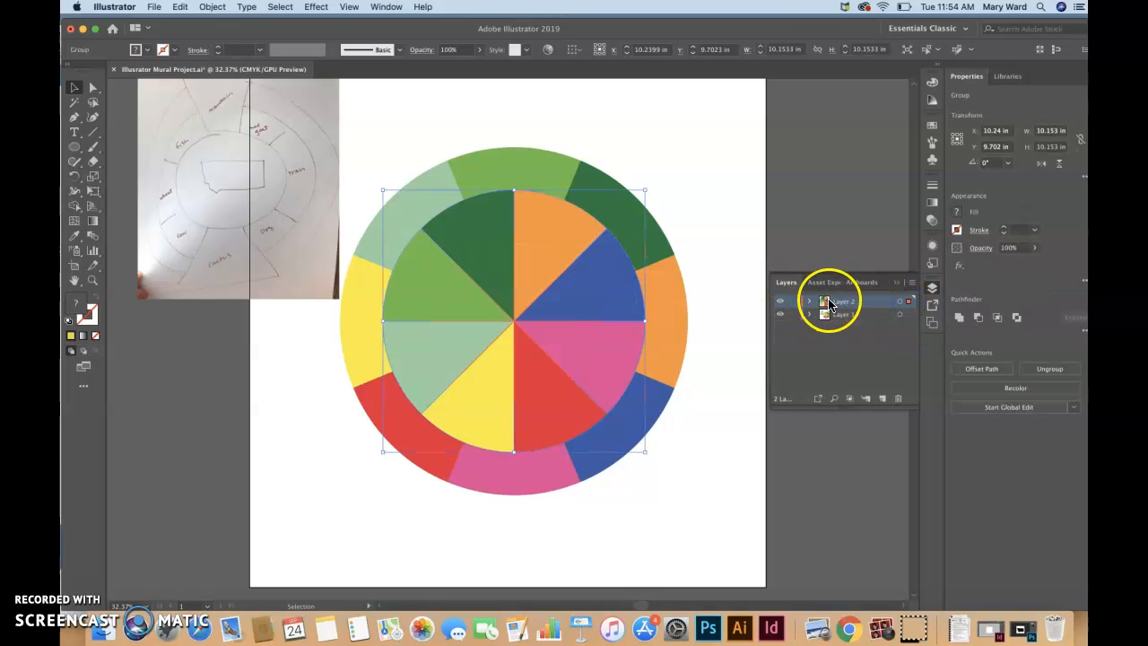
# Add a third layer and move the smaller wheel off the large wheel to the artboard's lower-left edge.
pyautogui.click(881, 398)
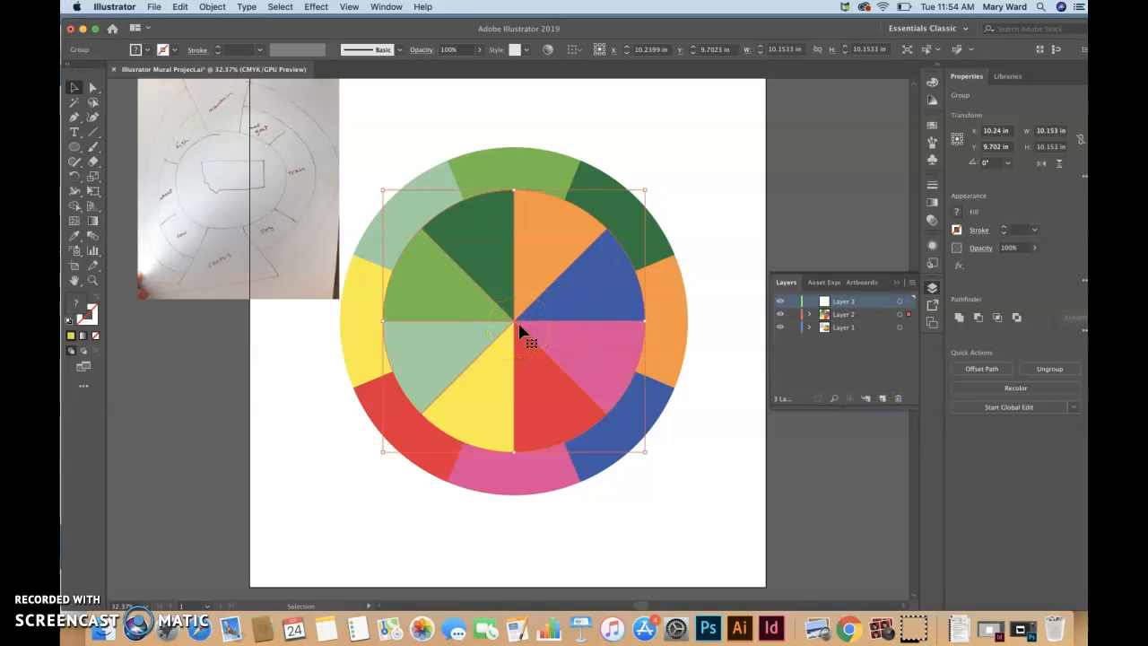
pyautogui.press('v')
pyautogui.moveTo(525, 348); pyautogui.dragTo(305, 488)
# Transfer the yellow circle to Layer 3 and move it off the large wheel to the artboard's upper-right edge.
pyautogui.click(489, 373)
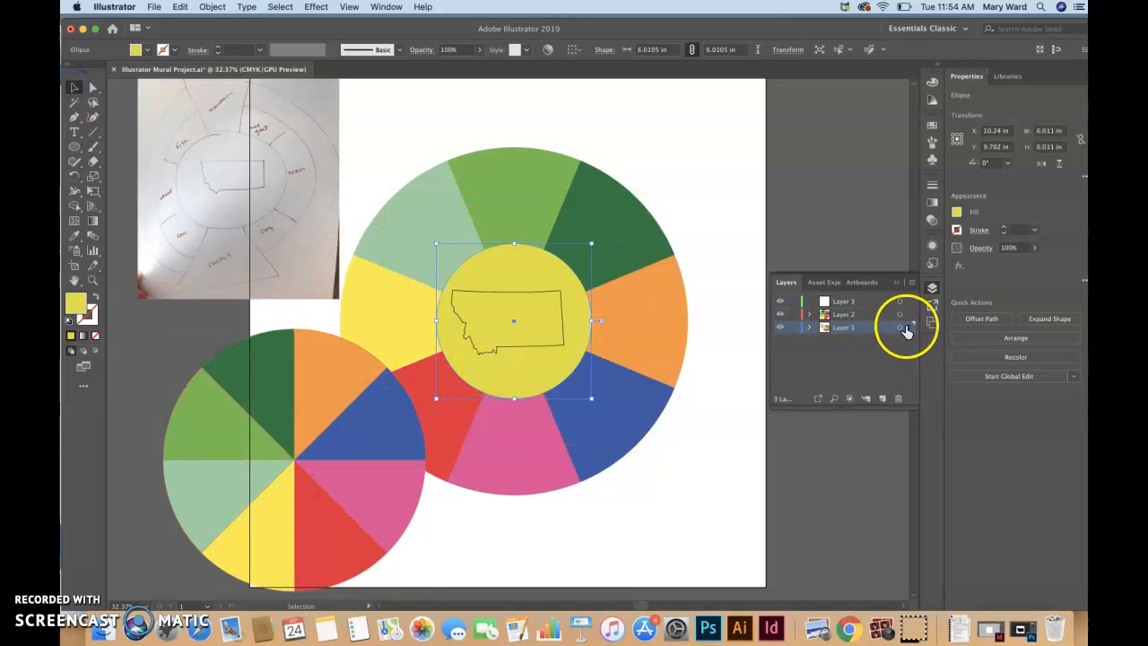
pyautogui.moveTo(908, 306); pyautogui.dragTo(907, 303)
pyautogui.moveTo(540, 339); pyautogui.dragTo(777, 196)
# Add a fourth layer on top and transfer the Montana outline onto it.
pyautogui.click(882, 400)
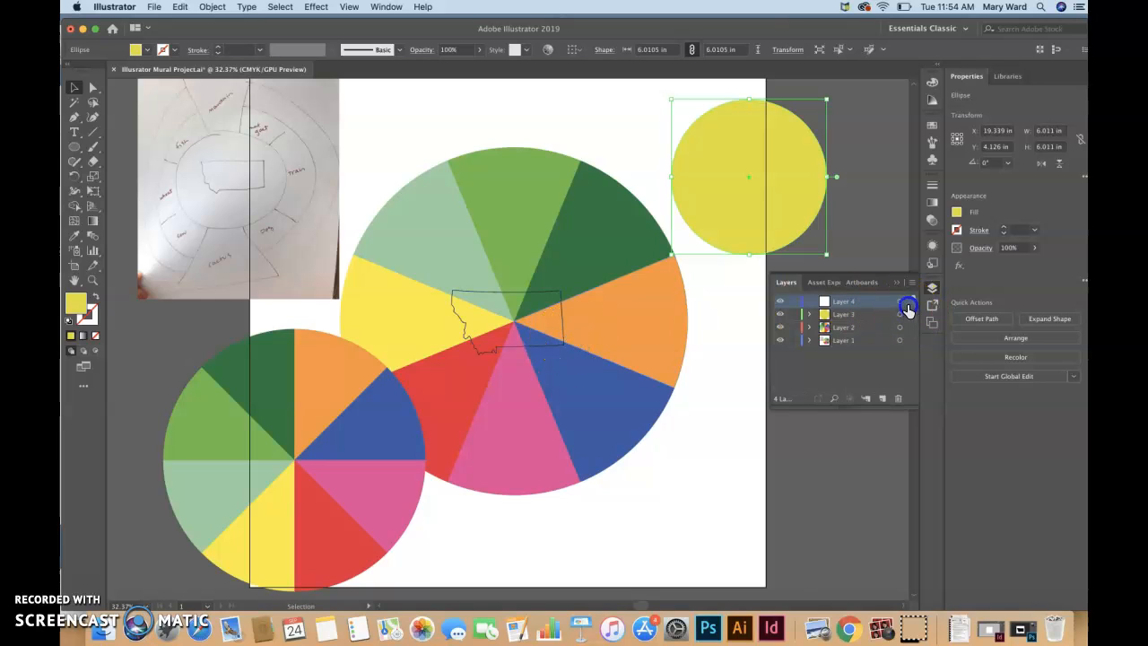
pyautogui.click(519, 350)
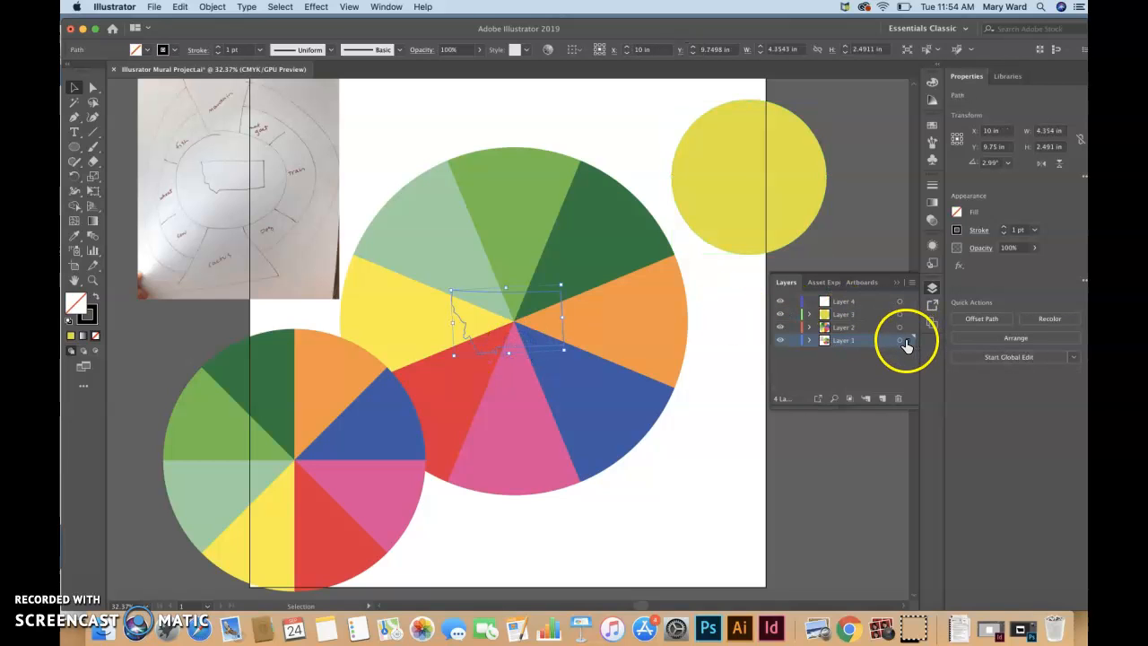
pyautogui.click(909, 306)
# Hide and show the layers one after another to check which artwork each one holds.
pyautogui.click(782, 303)
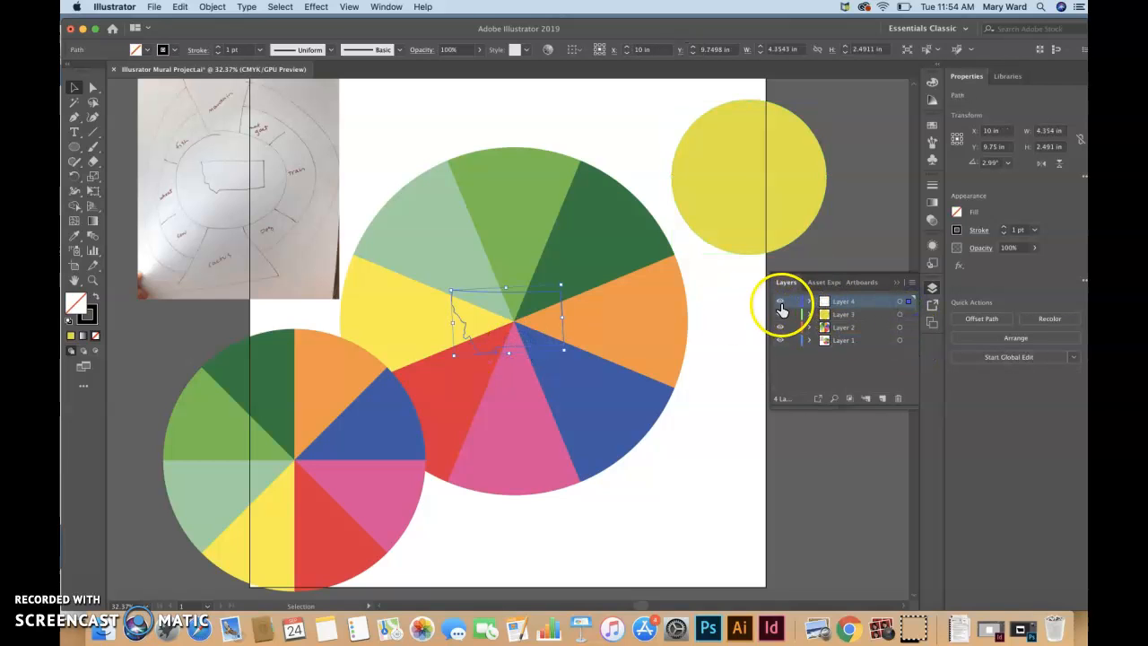
pyautogui.click(780, 316)
pyautogui.click(781, 316)
pyautogui.click(780, 315)
pyautogui.click(781, 316)
pyautogui.click(781, 327)
pyautogui.click(780, 328)
pyautogui.click(780, 328)
pyautogui.click(781, 328)
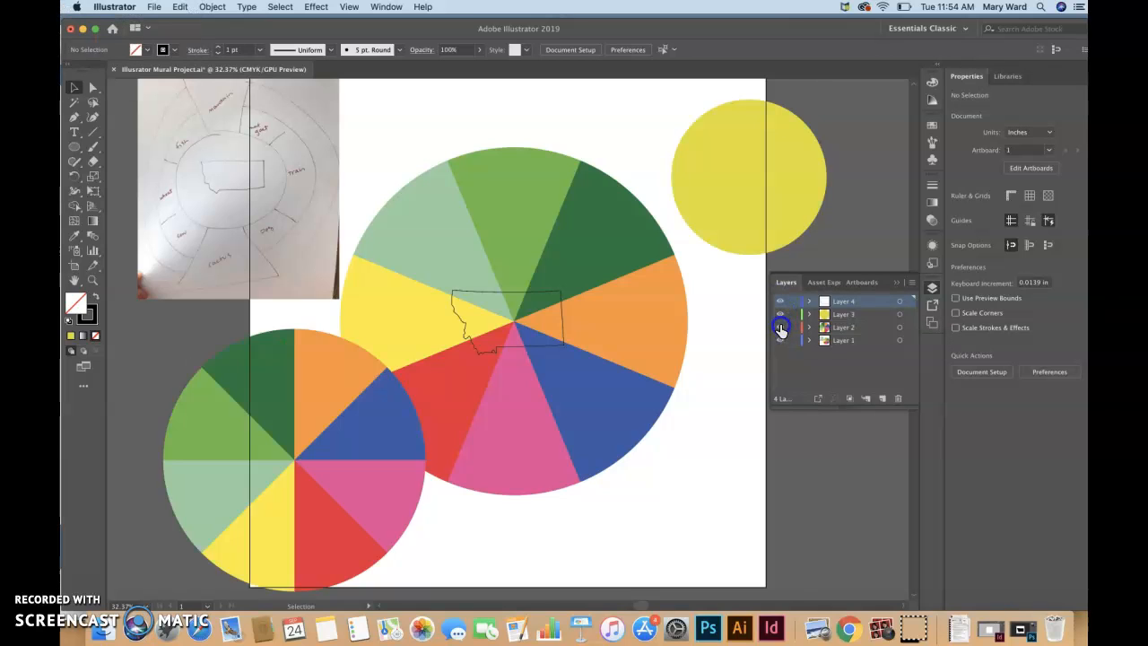
pyautogui.click(780, 342)
pyautogui.click(780, 343)
# Move the smaller wheel and yellow circle back onto the large wheel and align all three on their horizontal and vertical centers.
pyautogui.click(220, 269)
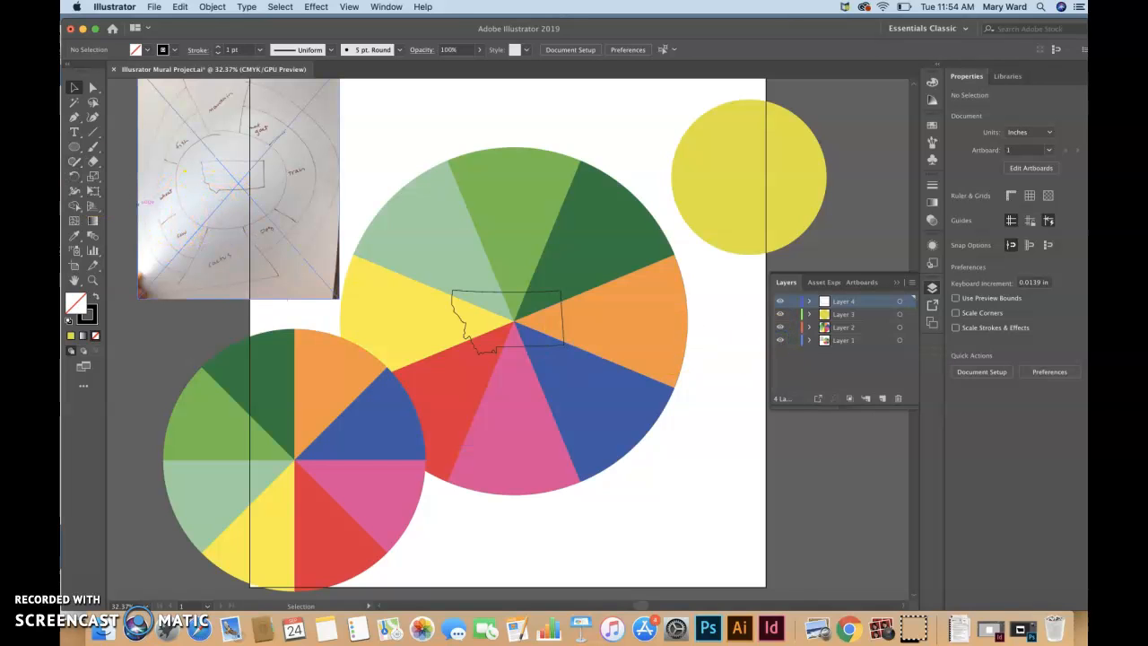
pyautogui.click(172, 217)
pyautogui.moveTo(282, 492); pyautogui.dragTo(531, 358)
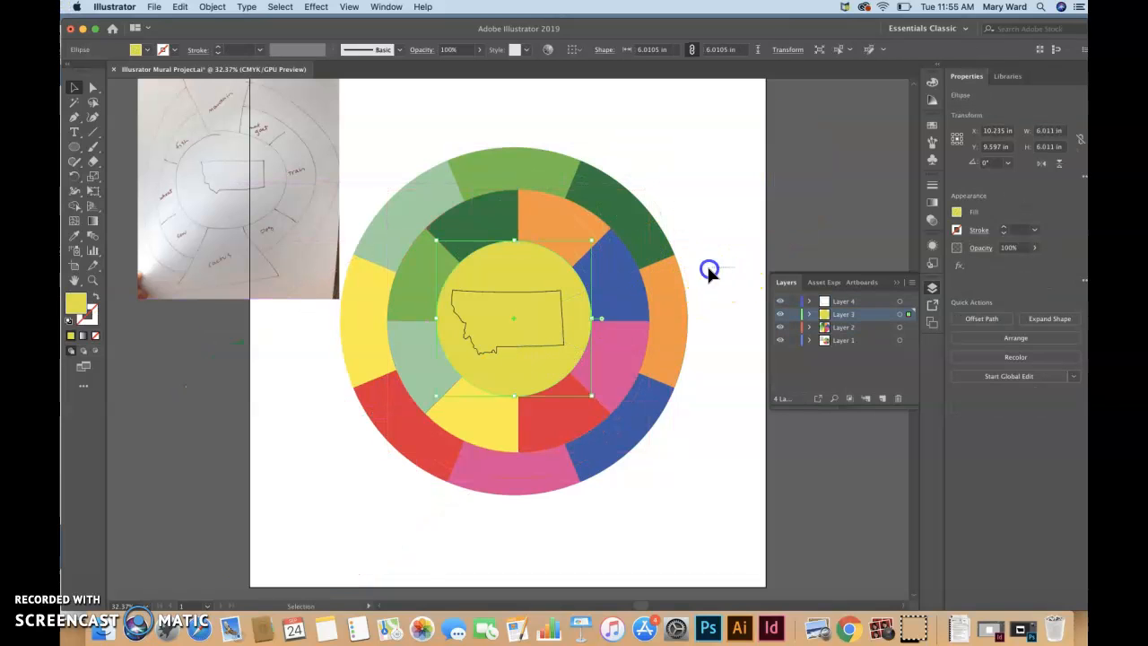
pyautogui.keyDown('shift'); pyautogui.click(578, 313); pyautogui.keyUp('shift')
pyautogui.click(613, 49)
pyautogui.click(664, 49)
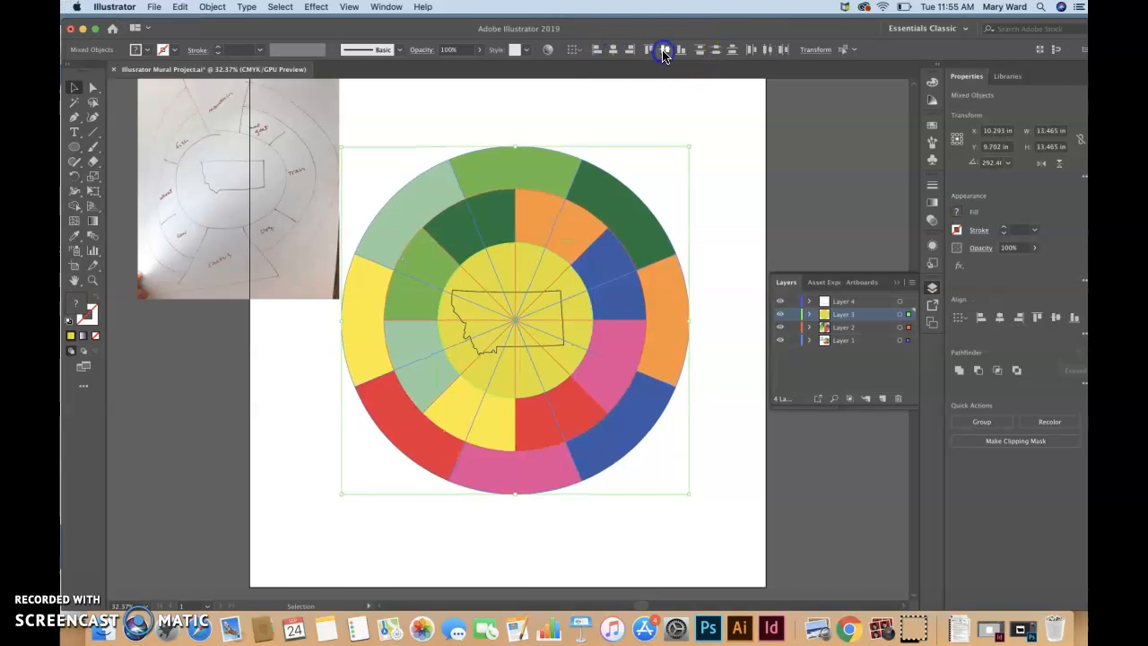
pyautogui.click(734, 168)
# Nudge the Montana outline right and down within the yellow circle to about X 10.29 in, Y 9.92 in.
pyautogui.click(538, 348)
pyautogui.press('Right')
pyautogui.press('Right')
pyautogui.press('Right')
pyautogui.press('Right')
pyautogui.press('Right')
pyautogui.press('Right')
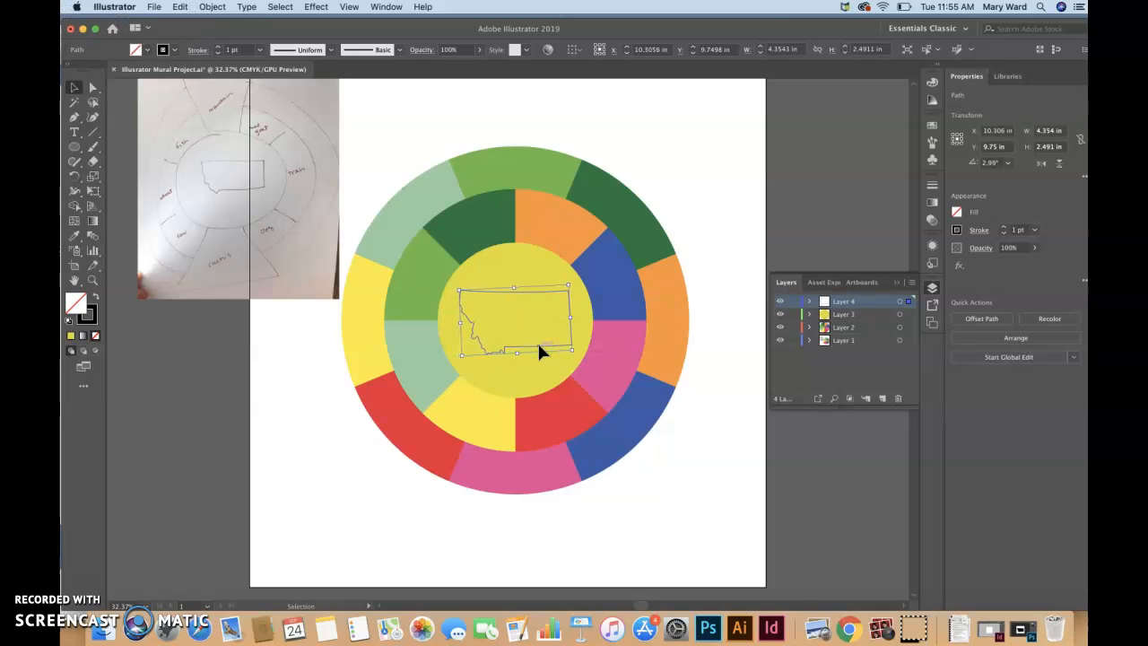
pyautogui.press('Down')
pyautogui.press('Down')
pyautogui.press('Down')
pyautogui.press('Down')
pyautogui.press('Down')
pyautogui.press('Down')
pyautogui.press('Down')
pyautogui.press('Down')
pyautogui.press('Down')
pyautogui.press('Down')
pyautogui.press('Down')
pyautogui.press('Down')
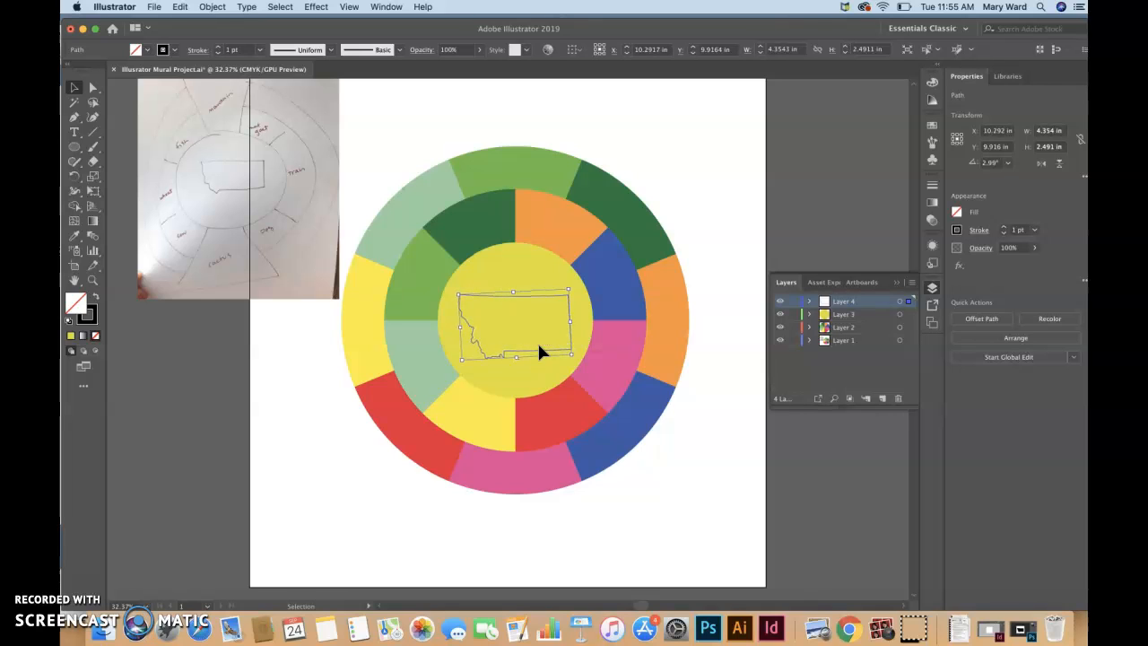
pyautogui.click(407, 108)
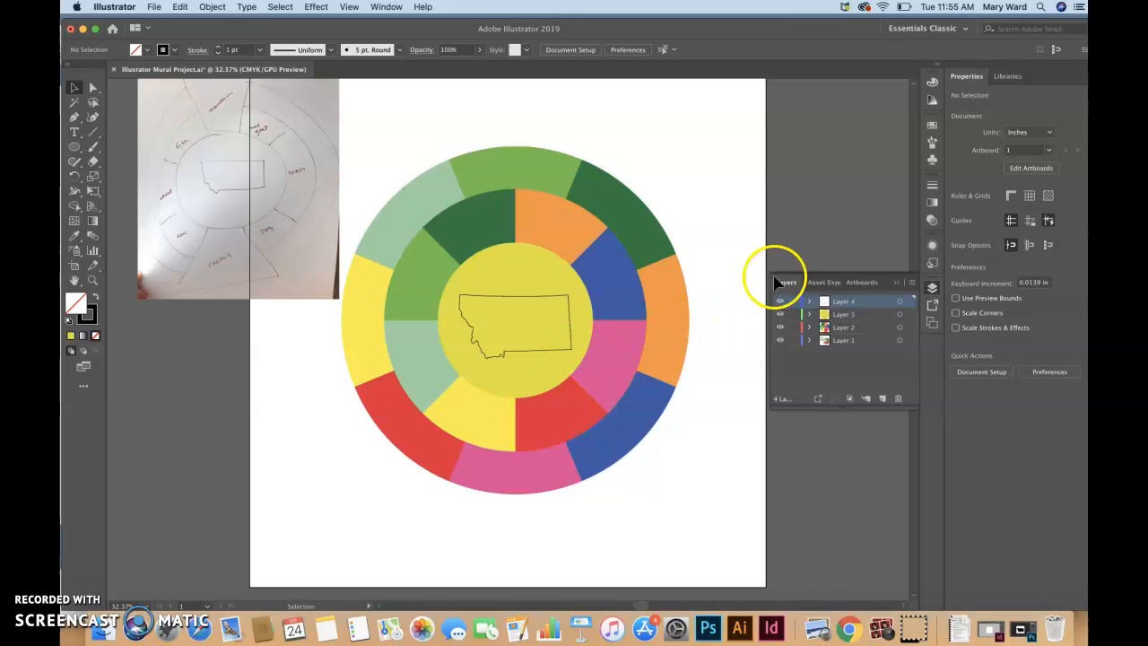
# Nudge the yellow circle slightly upward.
pyautogui.click(538, 350)
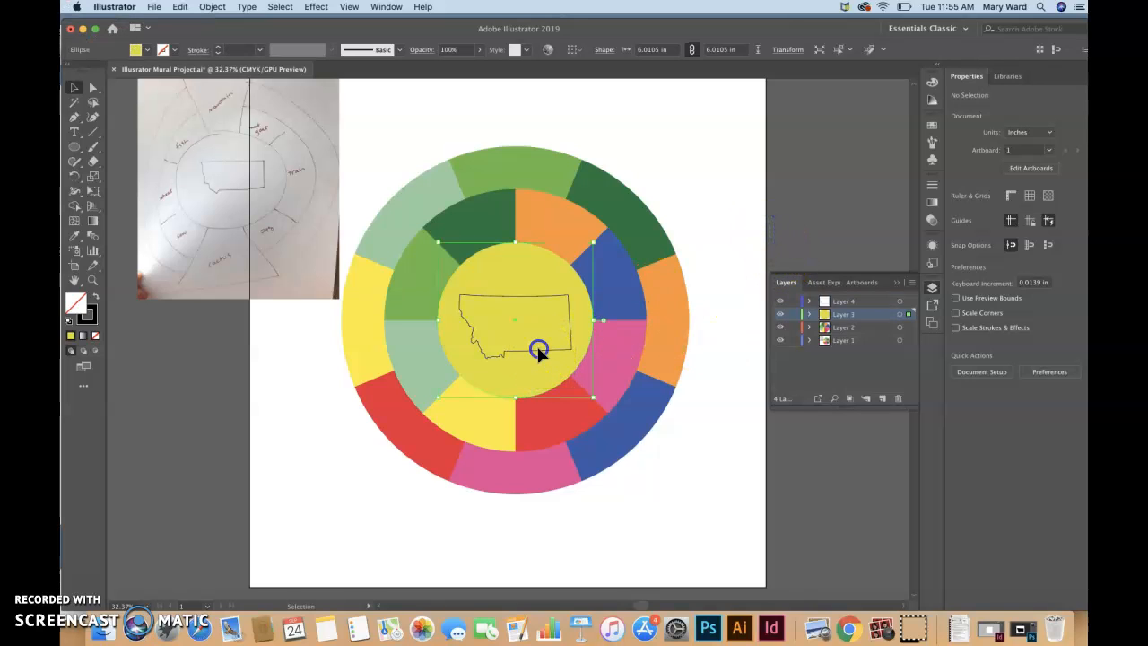
pyautogui.press('Up')
pyautogui.press('Down')
pyautogui.press('Down')
pyautogui.press('Down')
pyautogui.press('Down')
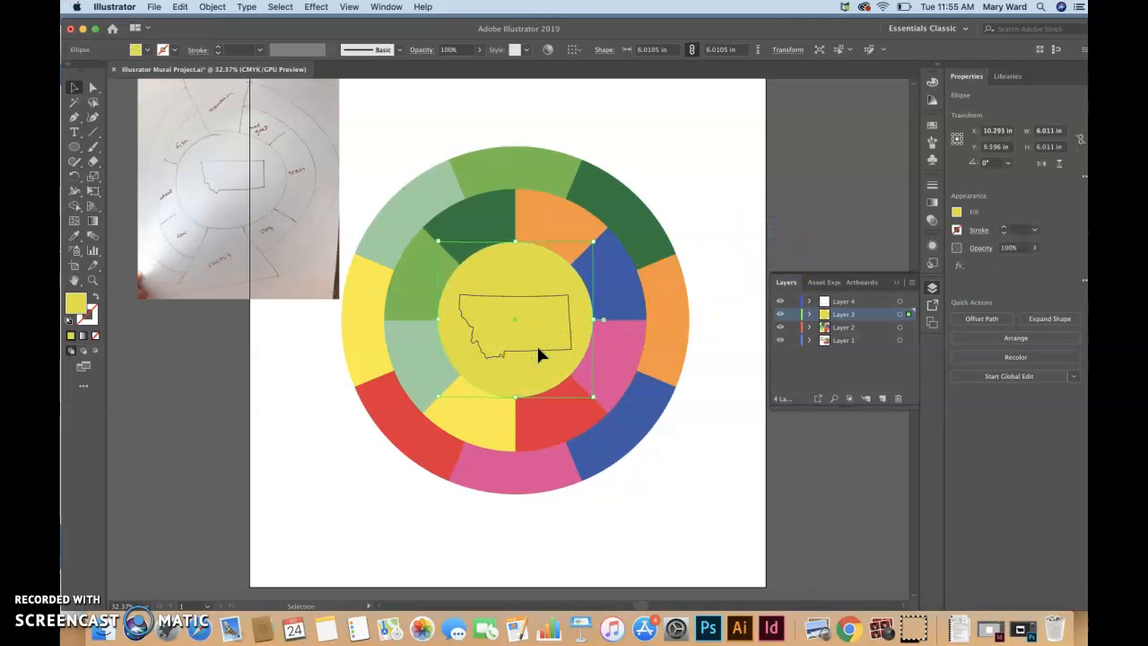
# Select the yellow circle and both wheels and realign them on their horizontal and vertical centers.
pyautogui.press('super+a')
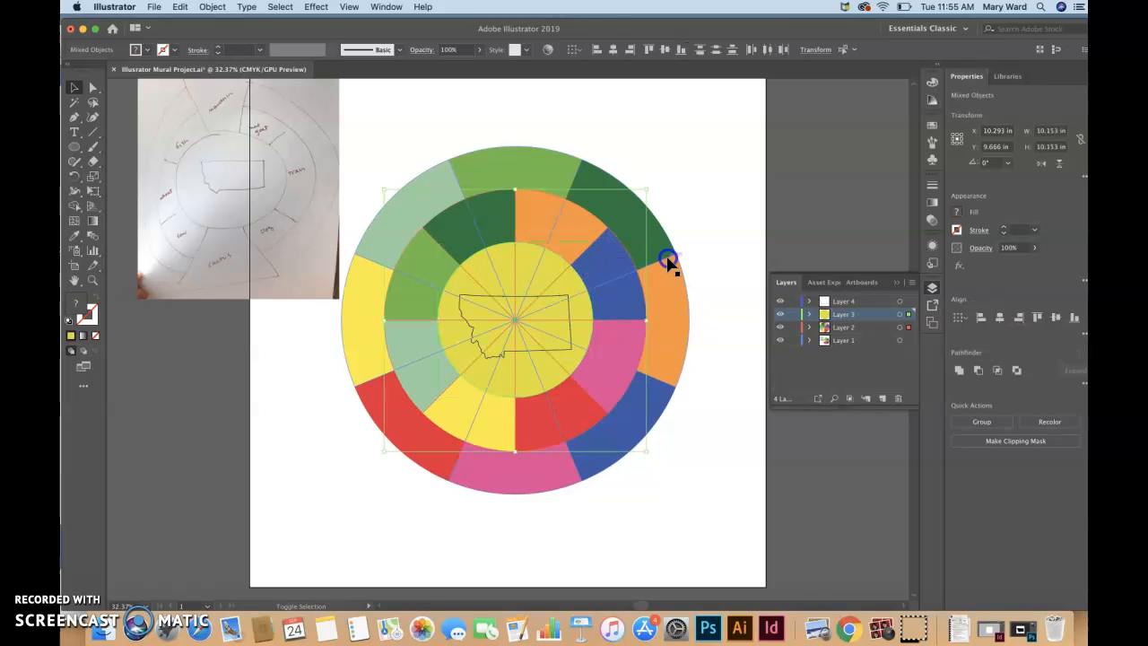
pyautogui.click(614, 50)
pyautogui.click(665, 50)
pyautogui.click(726, 152)
# Nudge the Montana outline slightly up and give it a white fill (K 0%) with no stroke.
pyautogui.click(571, 301)
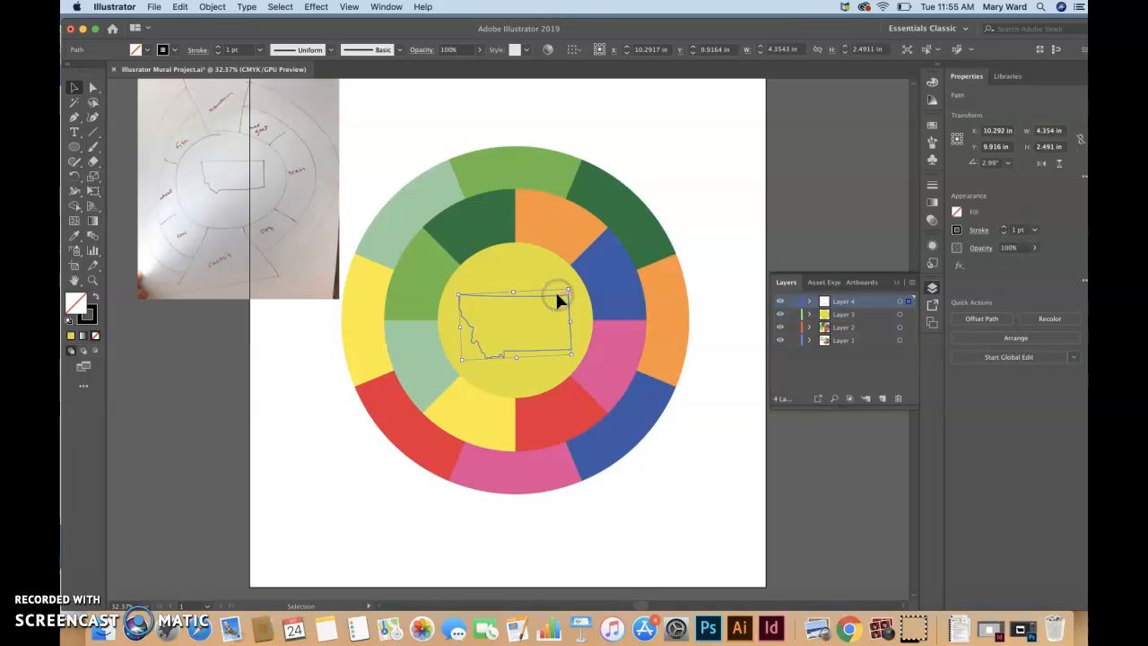
pyautogui.click(731, 207)
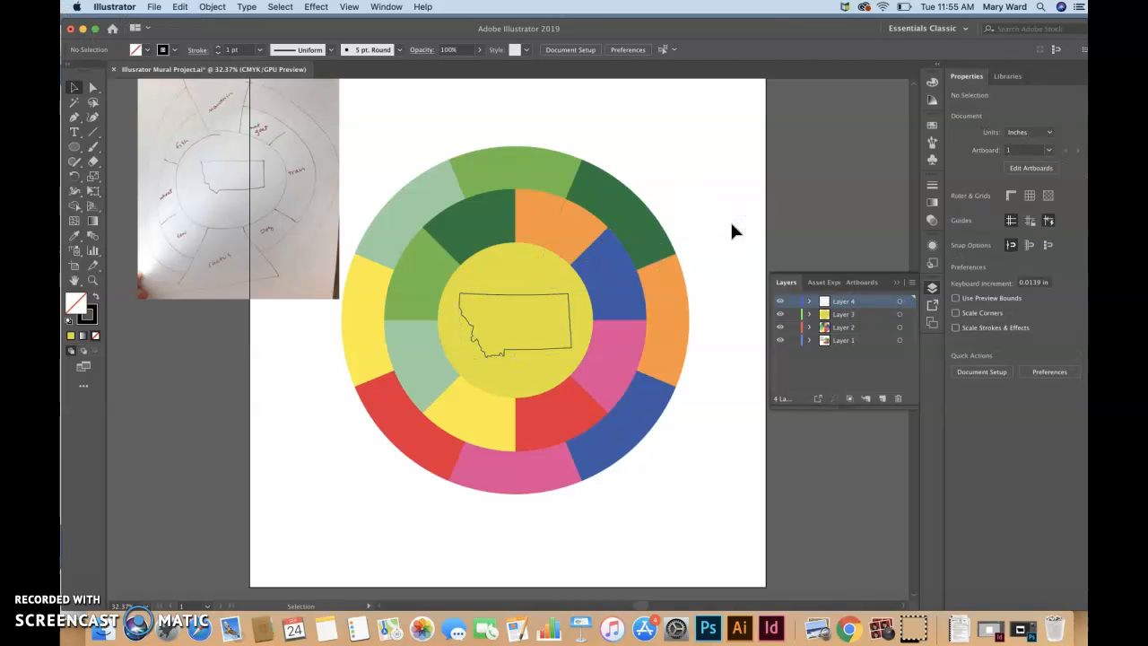
pyautogui.click(524, 359)
pyautogui.click(95, 299)
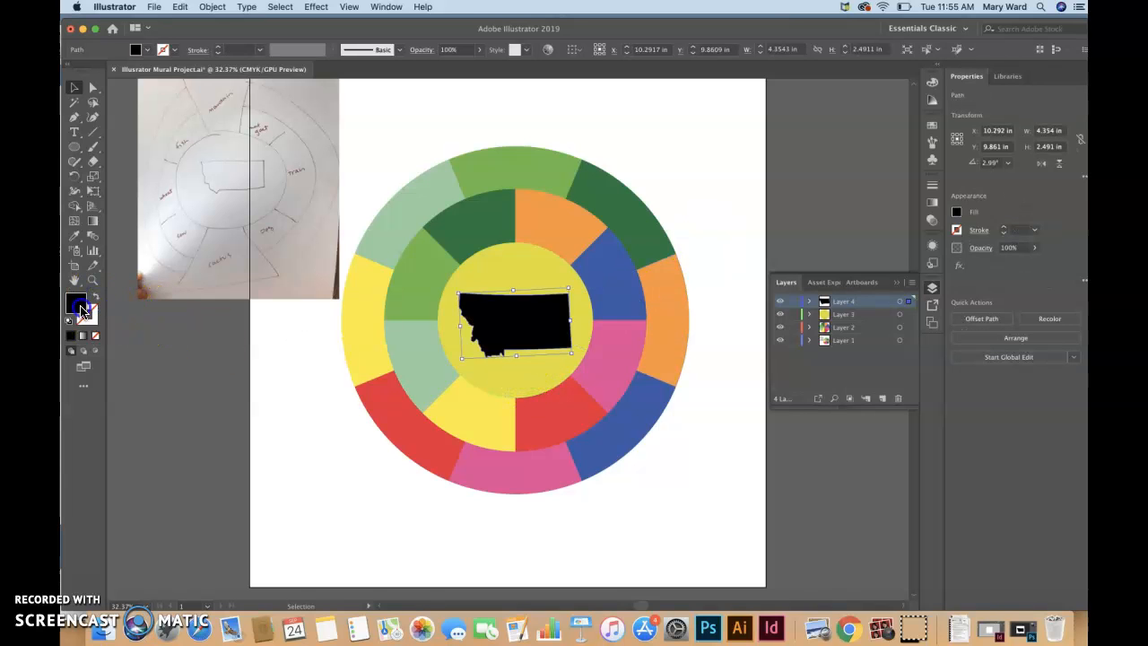
pyautogui.doubleClick(79, 306)
pyautogui.doubleClick(707, 389)
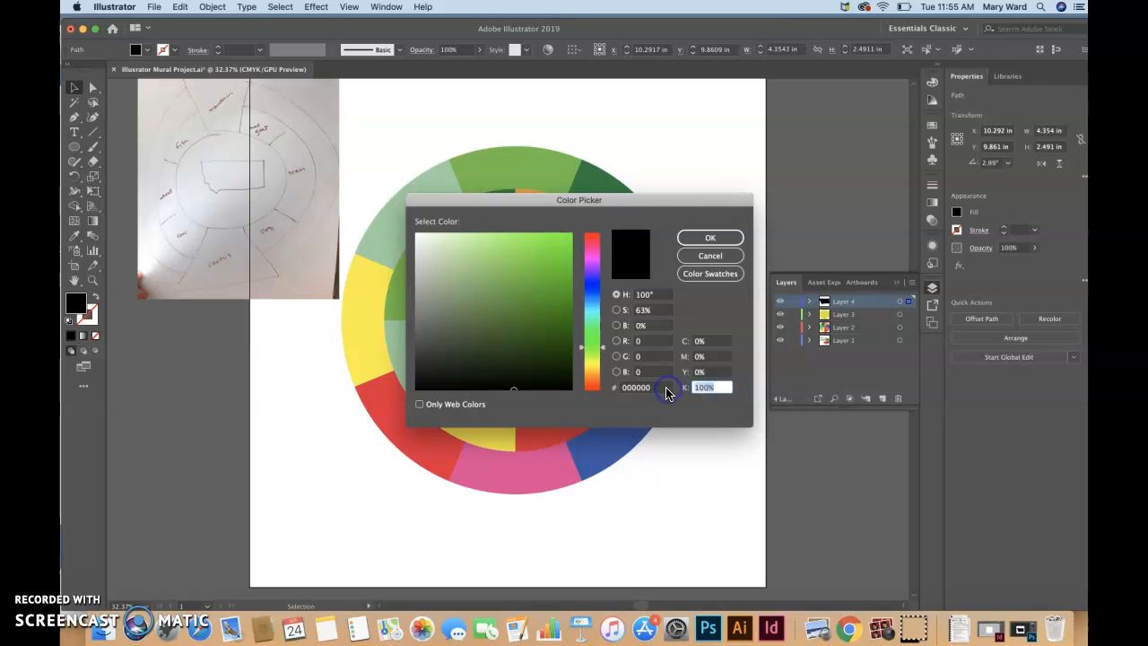
pyautogui.write('0')
pyautogui.press('Return')
pyautogui.click(729, 252)
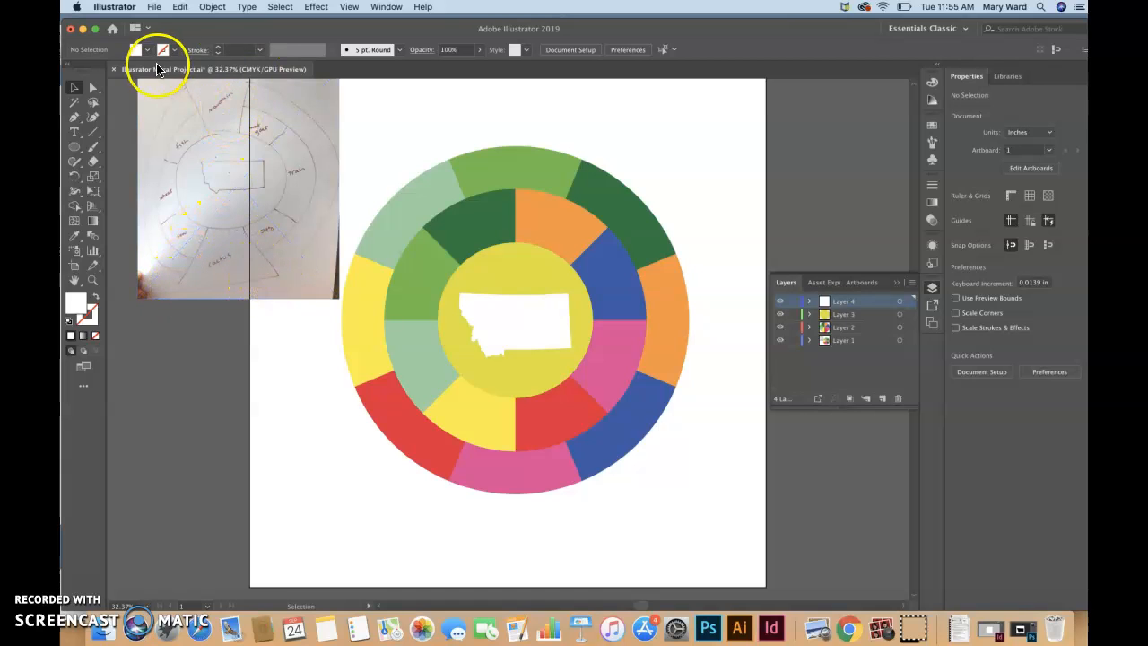
# Duplicate the outer colour wheel and place the copy beyond the artboard's left edge.
pyautogui.click(489, 167)
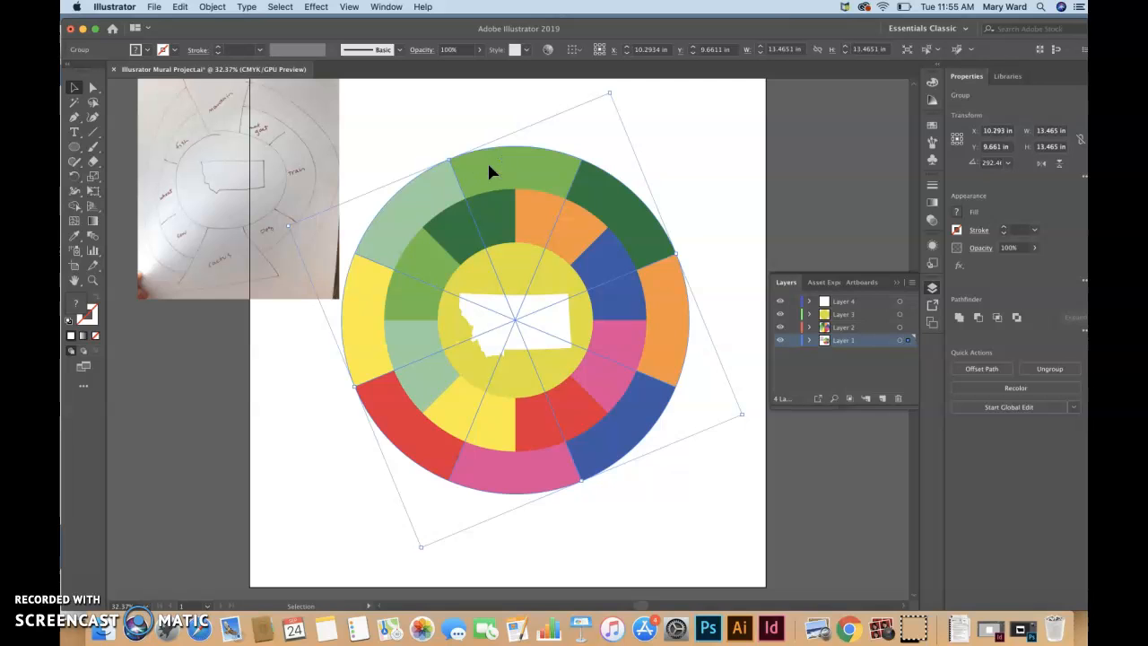
pyautogui.moveTo(489, 167); pyautogui.dragTo(481, 186)
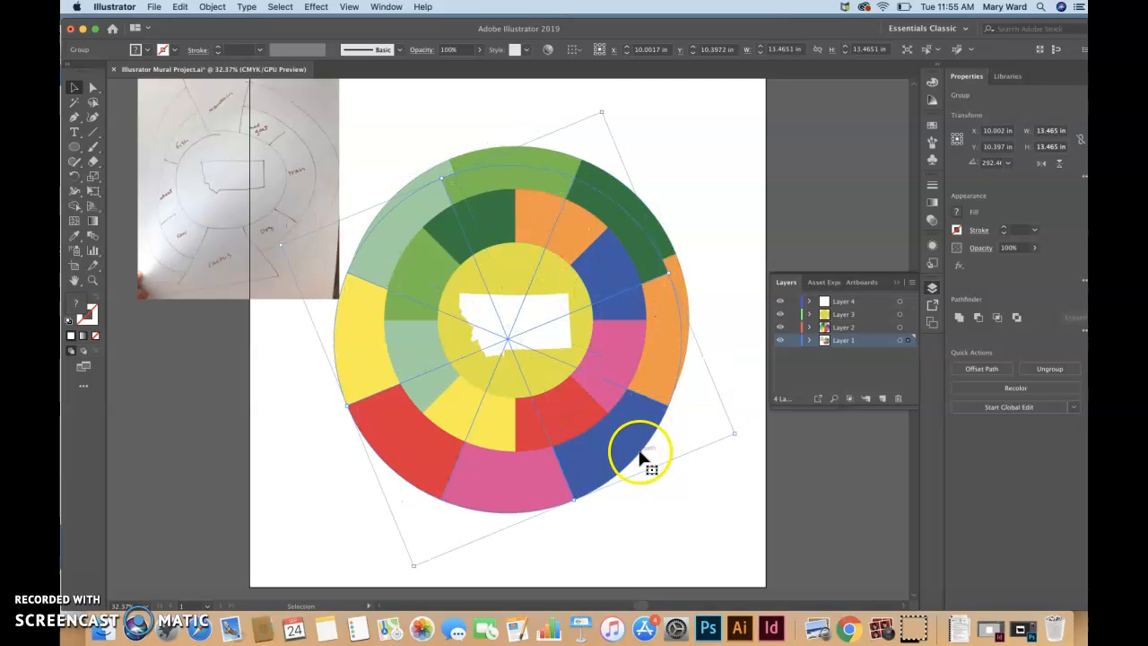
pyautogui.moveTo(634, 449); pyautogui.dragTo(222, 476)
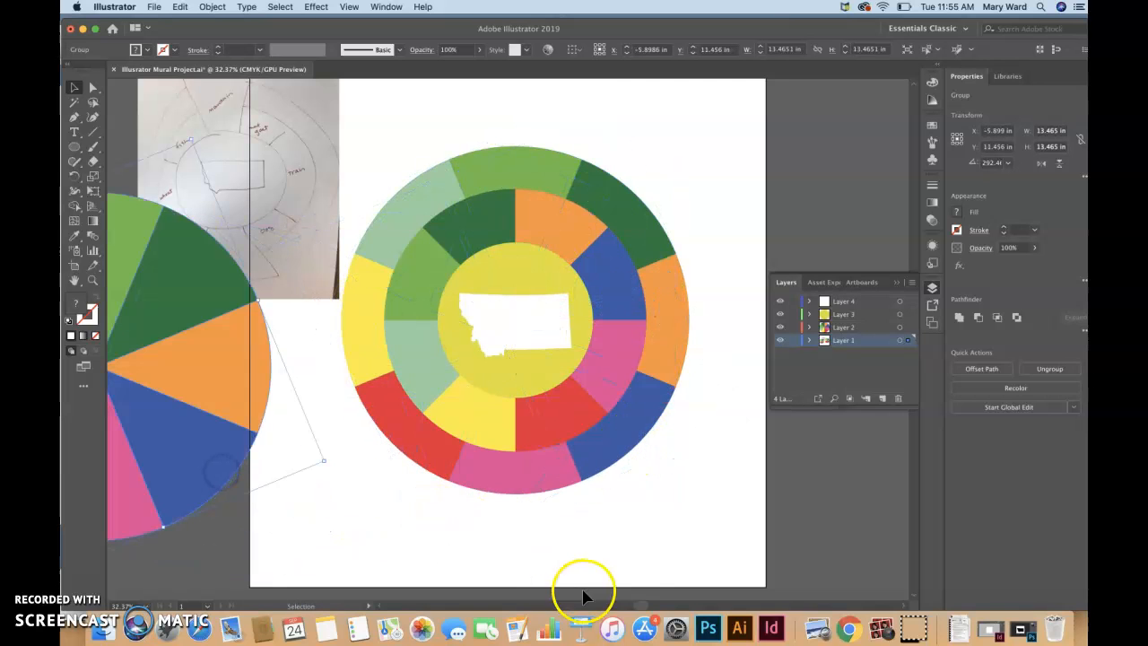
# Ungroup the wheel copy beside the artboard into separate wedges.
pyautogui.moveTo(642, 606)
pyautogui.mouseDown()
pyautogui.moveTo(494, 605)
pyautogui.moveTo(619, 606)
pyautogui.mouseUp()
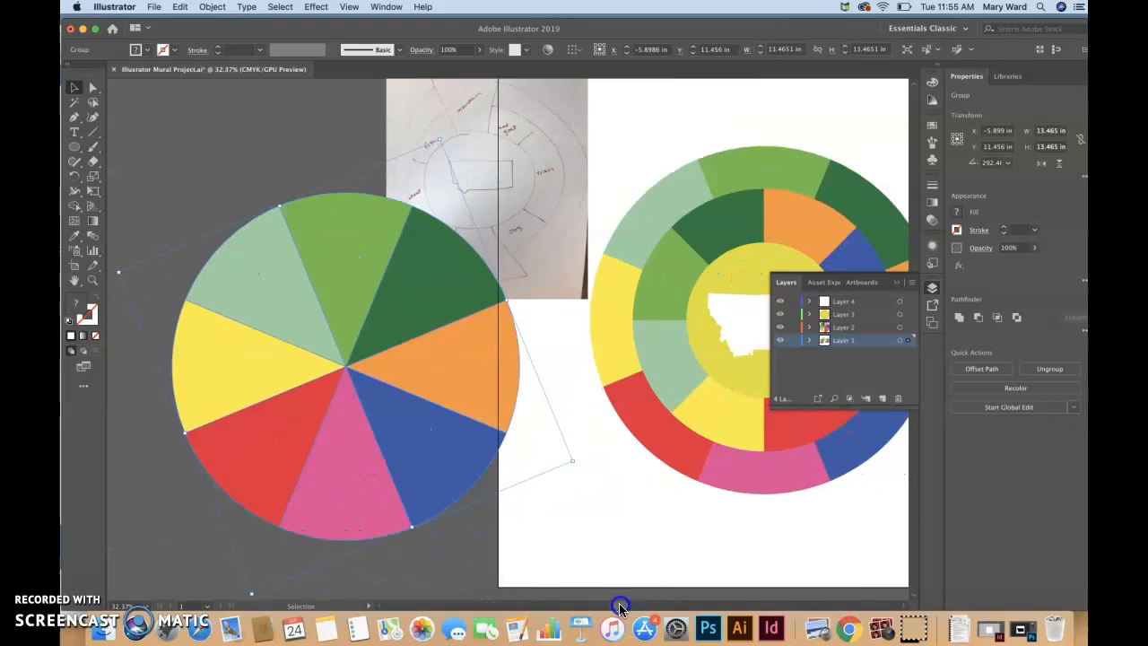
pyautogui.click(272, 195)
pyautogui.click(312, 266)
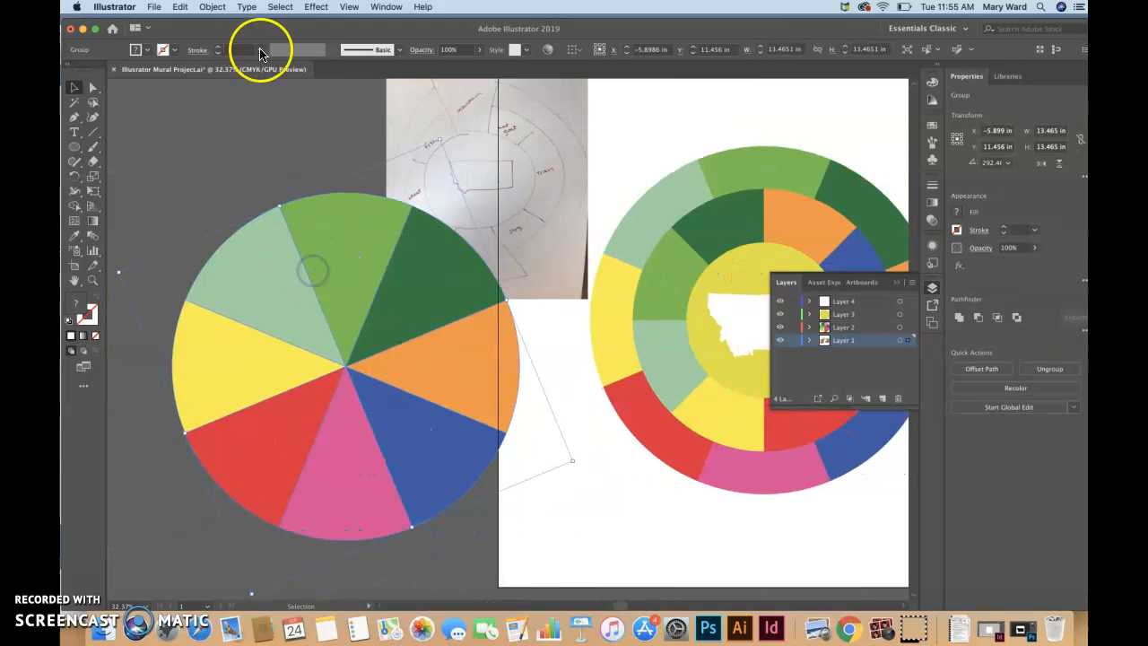
pyautogui.click(213, 7)
pyautogui.click(228, 64)
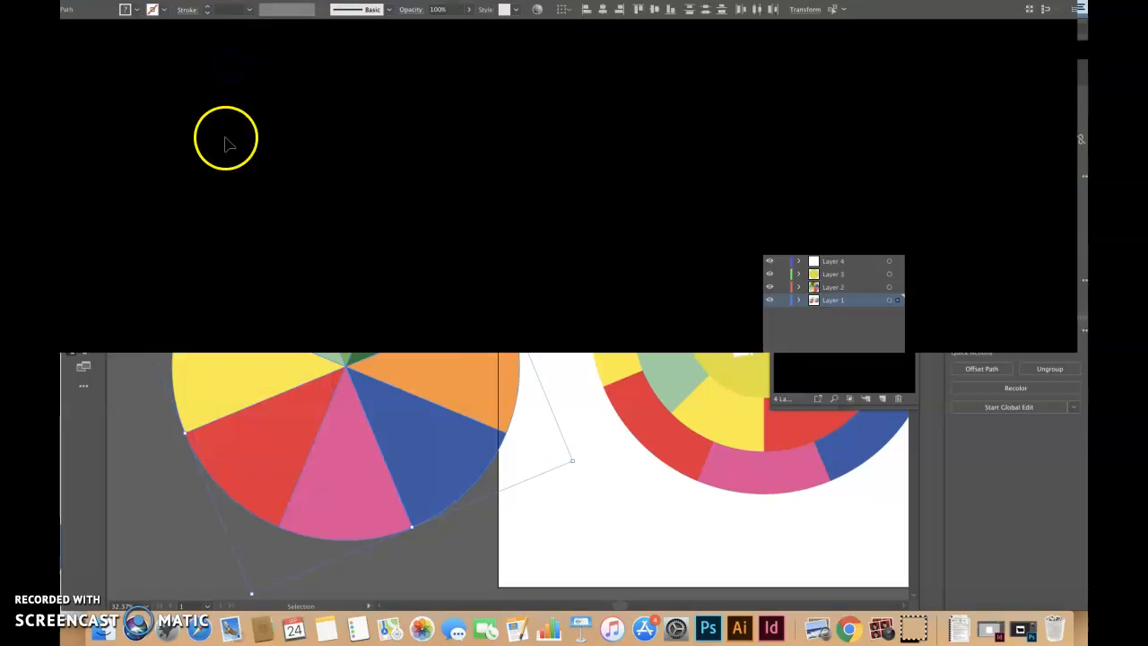
# Delete all wedges of the ungrouped wheel copy beside the artboard except the medium green one.
pyautogui.click(270, 306)
pyautogui.press('Delete')
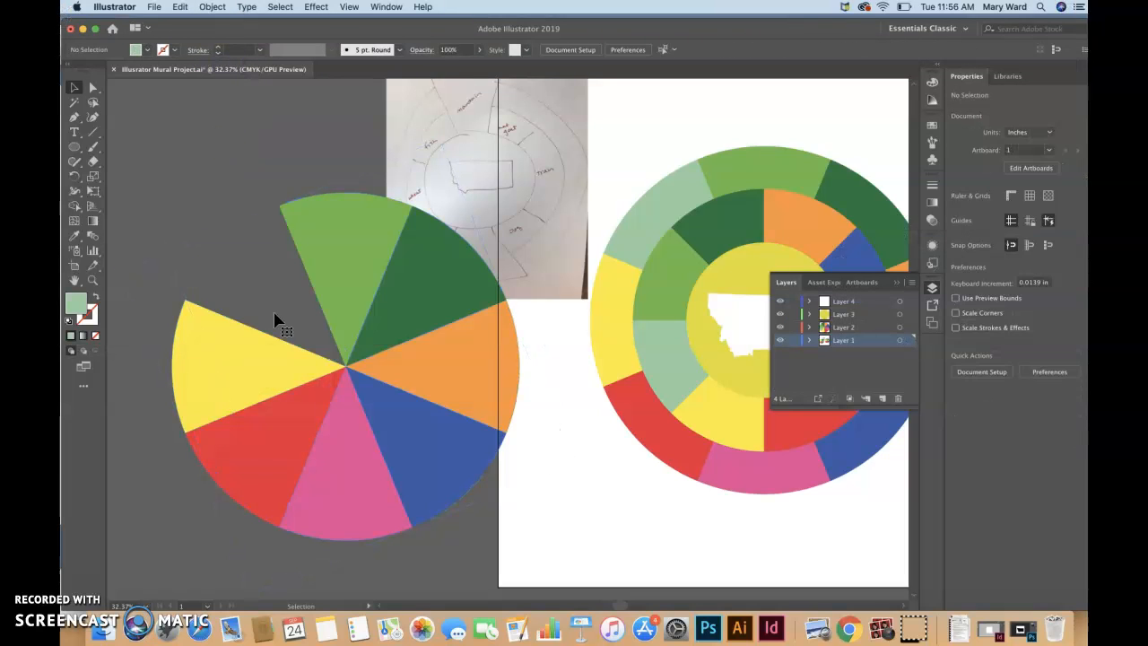
pyautogui.click(278, 371)
pyautogui.press('Delete')
pyautogui.click(277, 446)
pyautogui.press('Delete')
pyautogui.press('Delete')
pyautogui.click(421, 469)
pyautogui.press('Delete')
pyautogui.click(454, 385)
pyautogui.press('Delete')
pyautogui.click(427, 289)
pyautogui.press('Delete')
# Move the remaining green wedge onto the upper part of the main wheel and recolour its fill to a muted red.
pyautogui.moveTo(359, 251); pyautogui.dragTo(703, 193)
pyautogui.moveTo(622, 605); pyautogui.dragTo(655, 606)
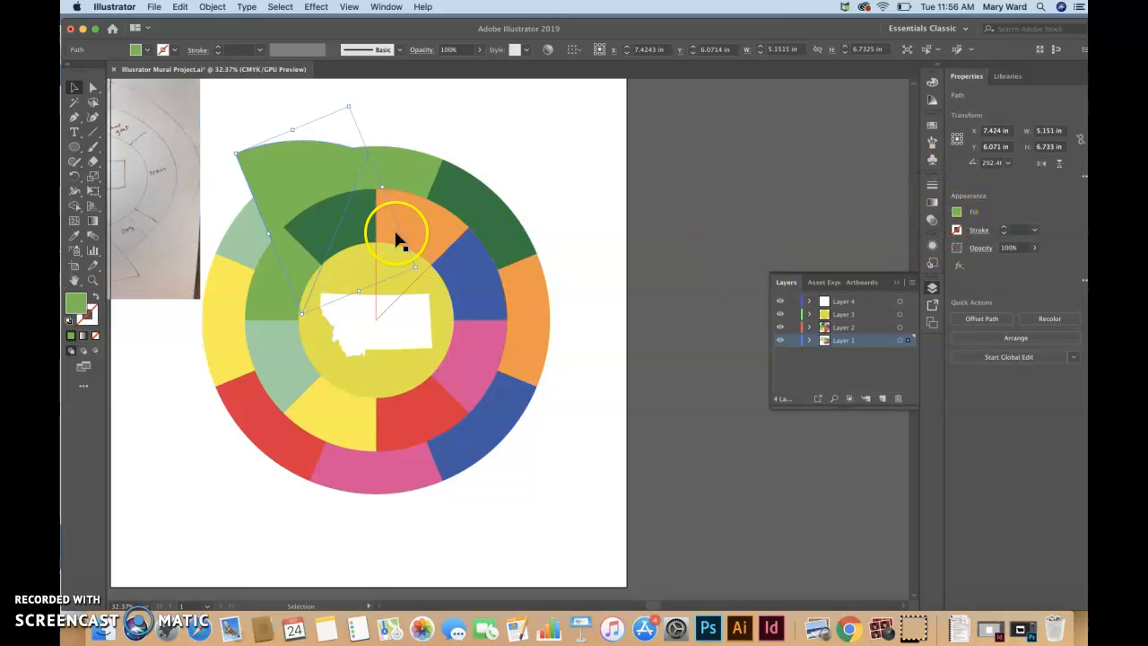
pyautogui.doubleClick(78, 305)
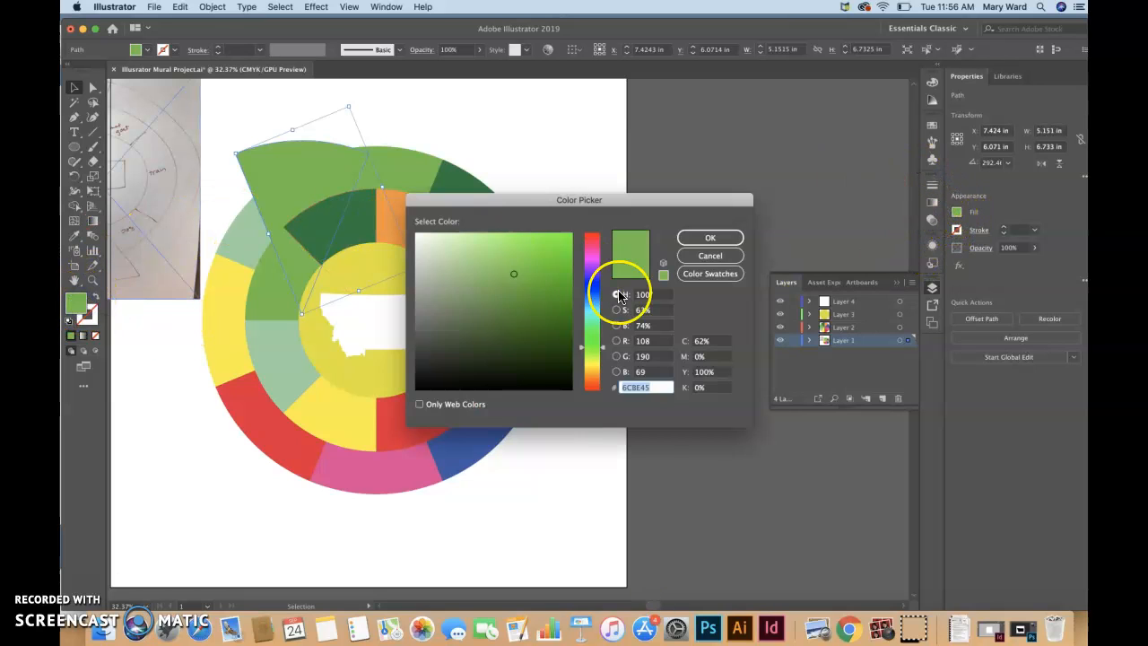
pyautogui.click(588, 238)
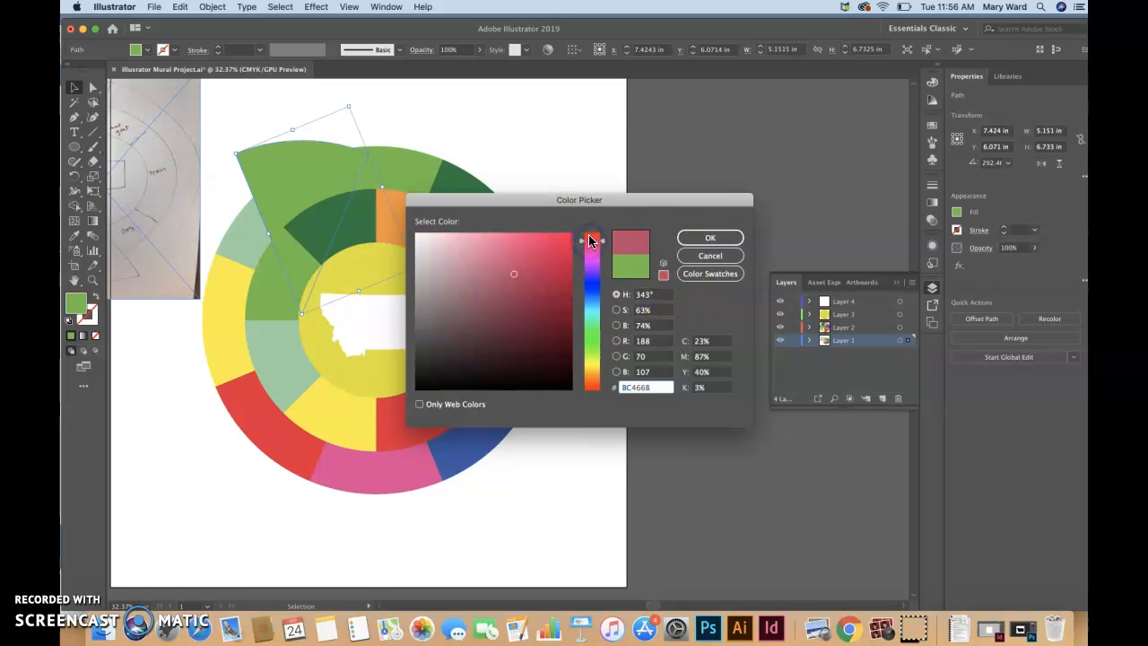
pyautogui.click(710, 238)
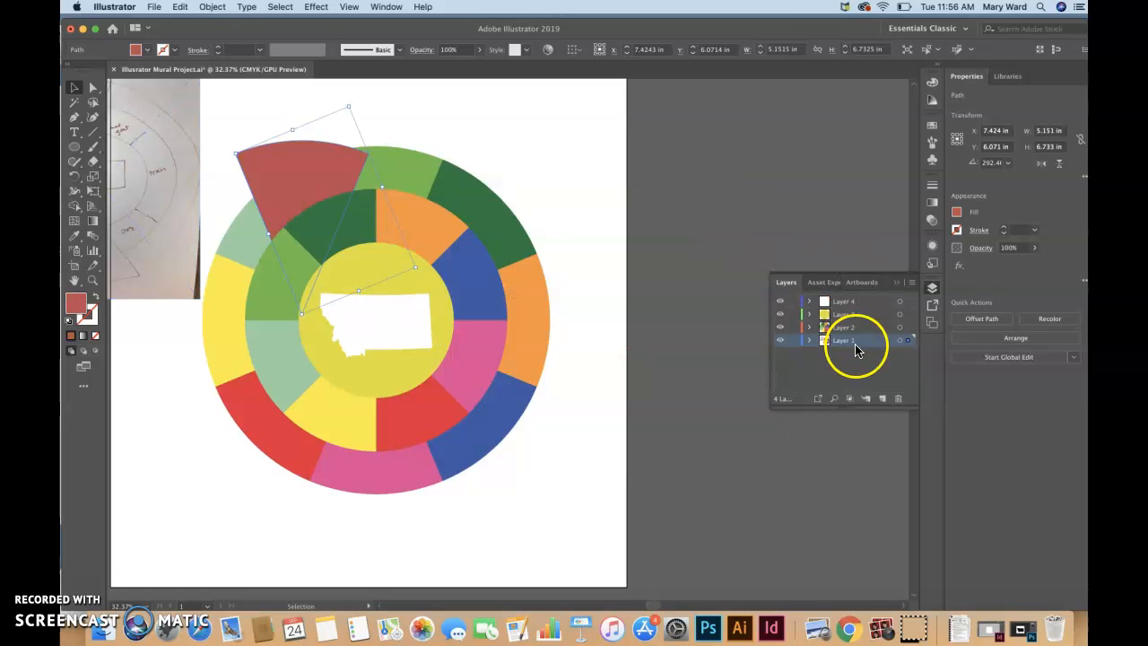
# Add a new layer above Layer 1 and move Layer 4 below Layer 3.
pyautogui.click(881, 399)
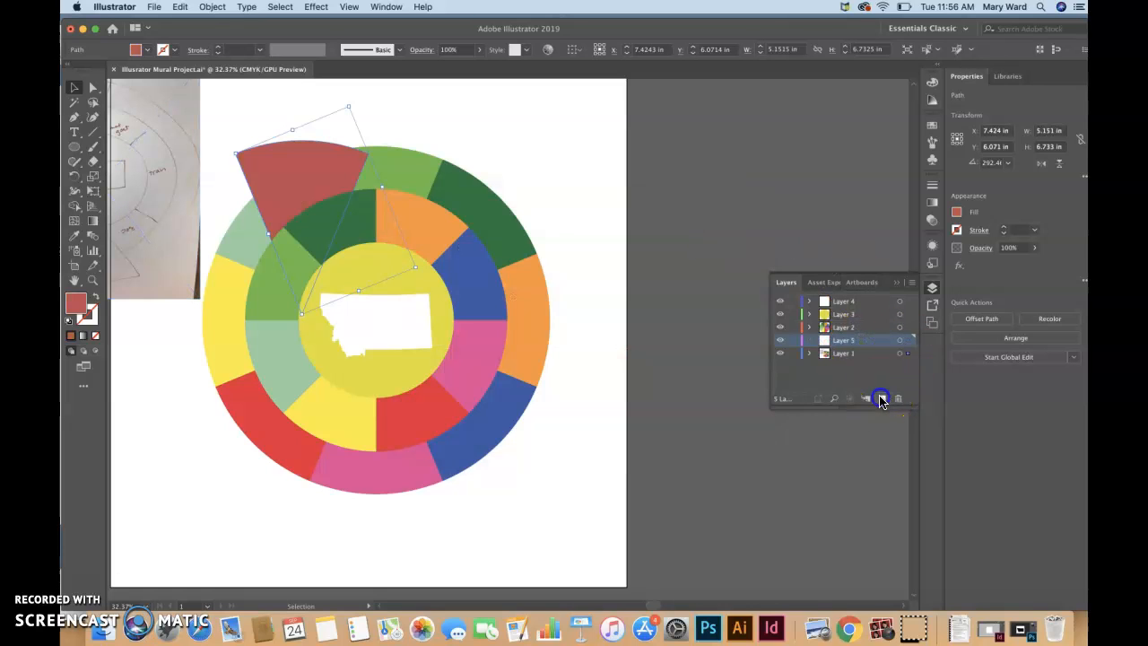
pyautogui.click(907, 356)
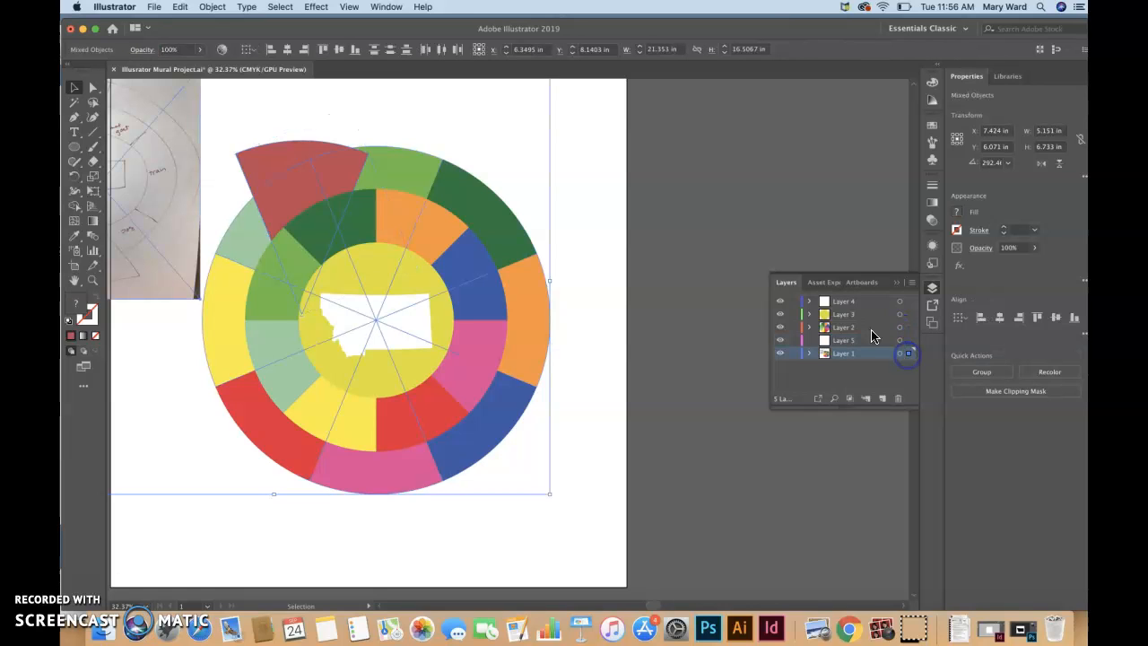
pyautogui.moveTo(845, 302); pyautogui.dragTo(841, 321)
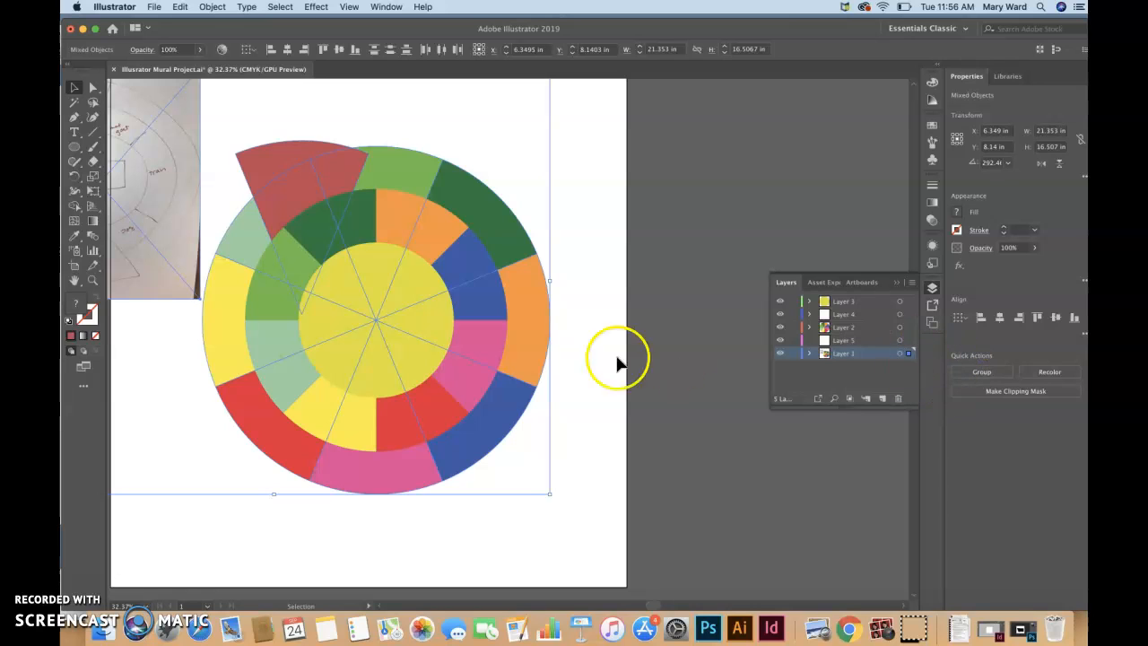
# Transfer the red wedge from Layer 1 to Layer 4 and make Layer 4 active.
pyautogui.click(686, 186)
pyautogui.click(287, 153)
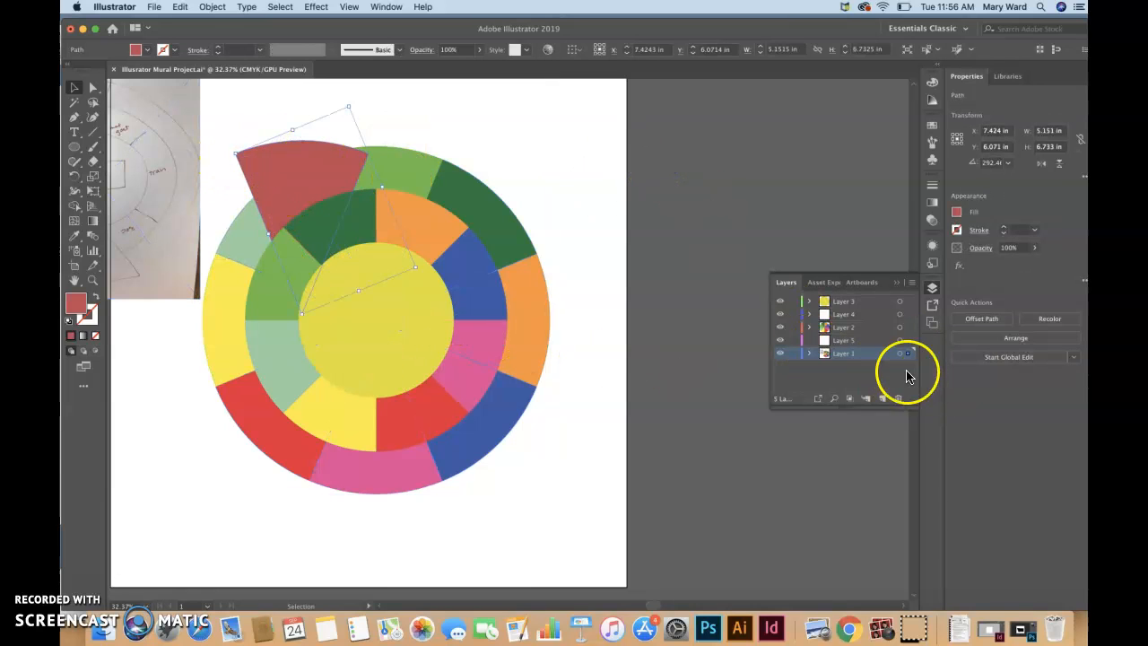
pyautogui.moveTo(908, 353); pyautogui.dragTo(906, 314)
pyautogui.click(823, 316)
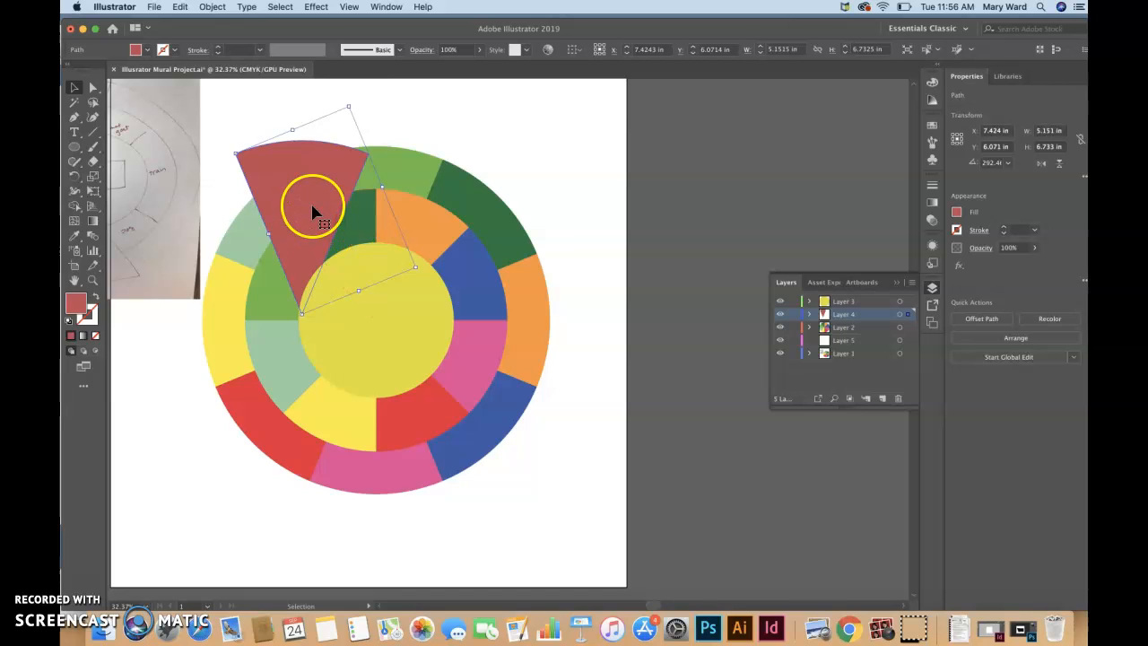
# Rotate the red wedge upright, centred over the top of the wheel, and enlarge it to about 5.8 by 7.6 in.
pyautogui.moveTo(349, 102); pyautogui.dragTo(335, 101)
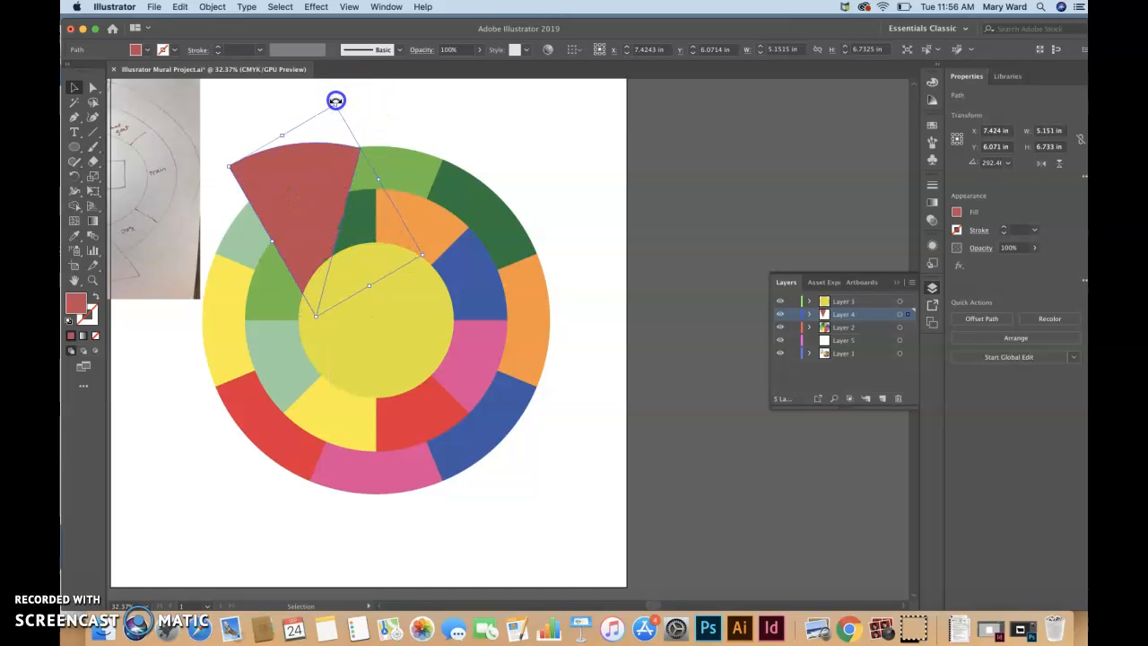
pyautogui.moveTo(325, 186); pyautogui.dragTo(399, 176)
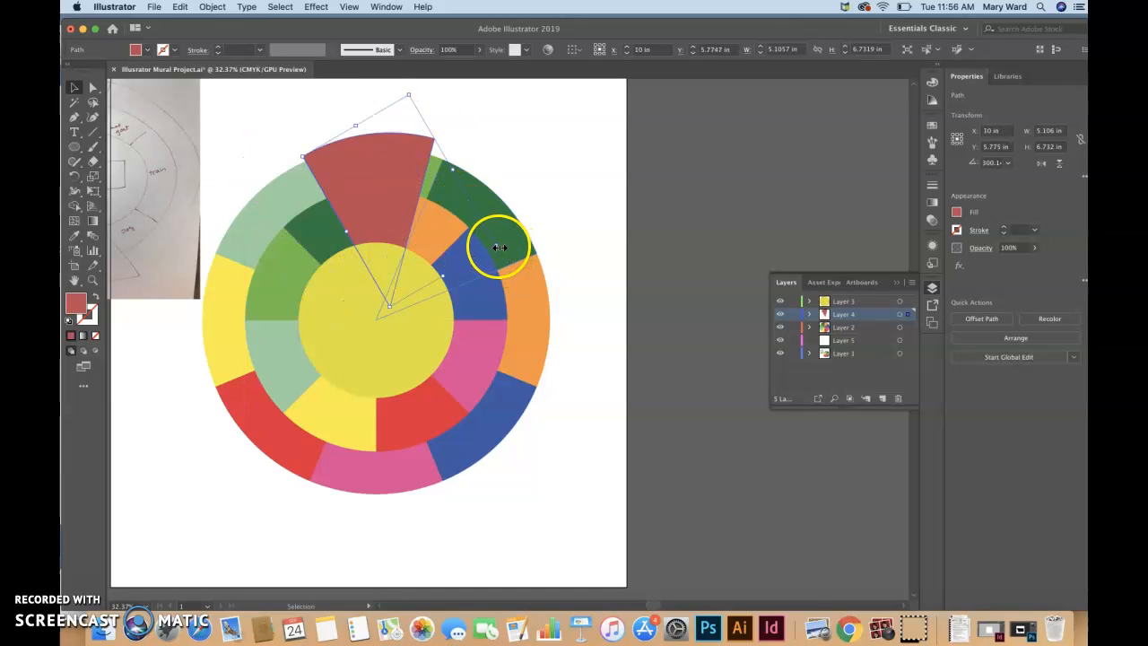
pyautogui.moveTo(411, 93); pyautogui.dragTo(426, 94)
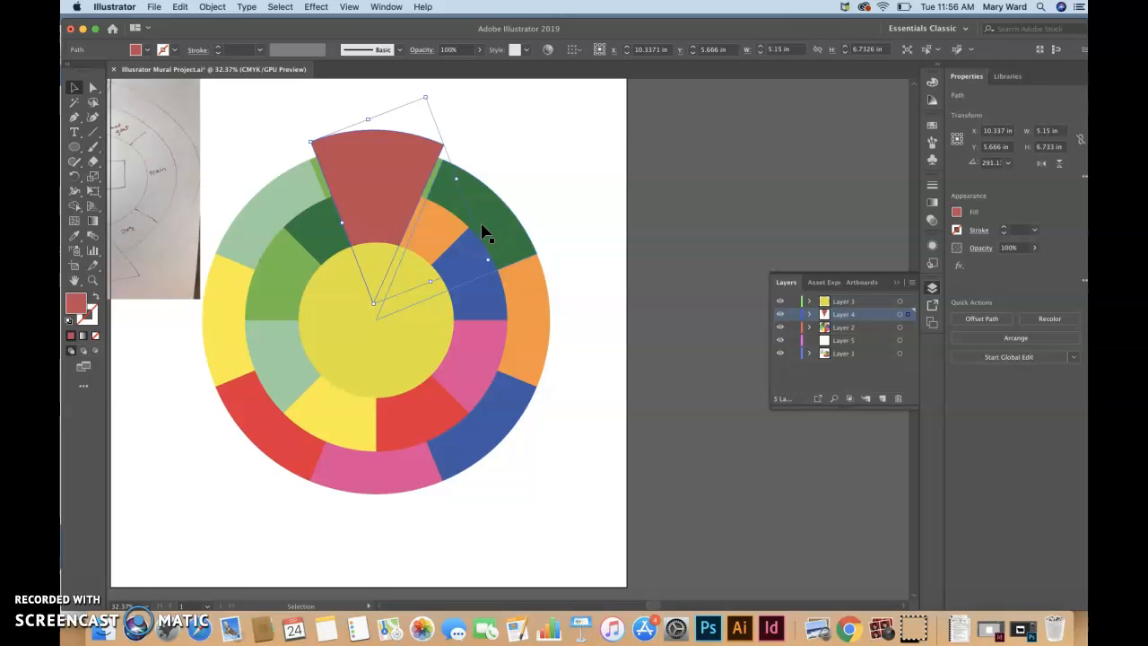
pyautogui.moveTo(455, 178); pyautogui.dragTo(471, 166)
pyautogui.moveTo(383, 217); pyautogui.dragTo(382, 216)
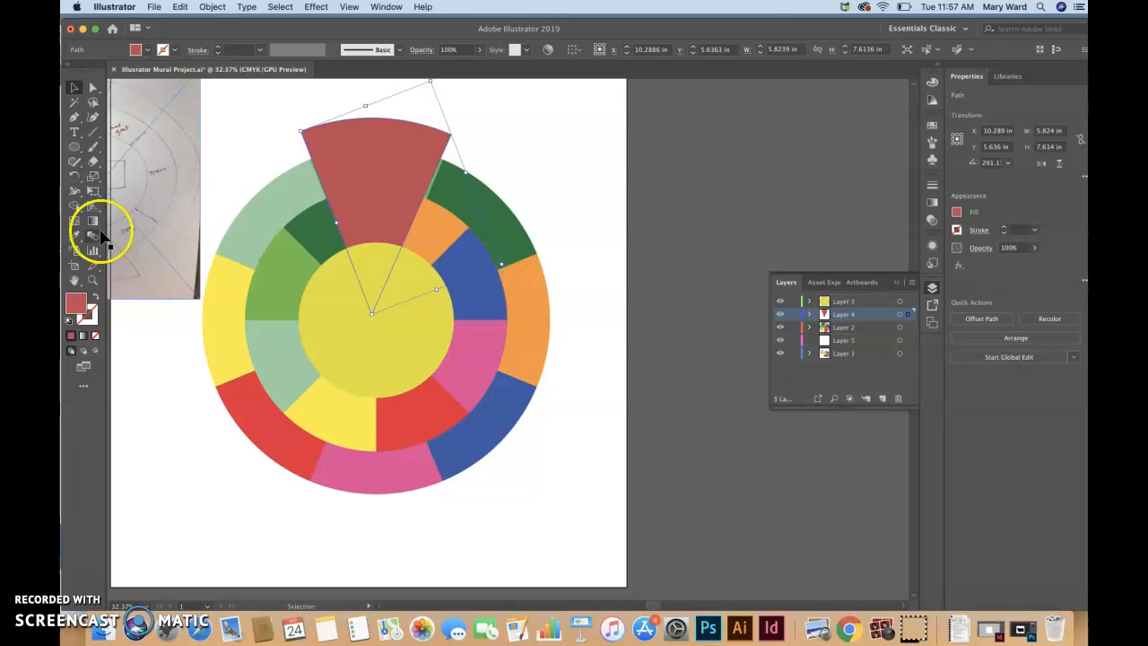
# Enlarge the red wedge with Free Transform to about 7.65 by 10 in and recentre it over the wheel's top.
pyautogui.click(97, 193)
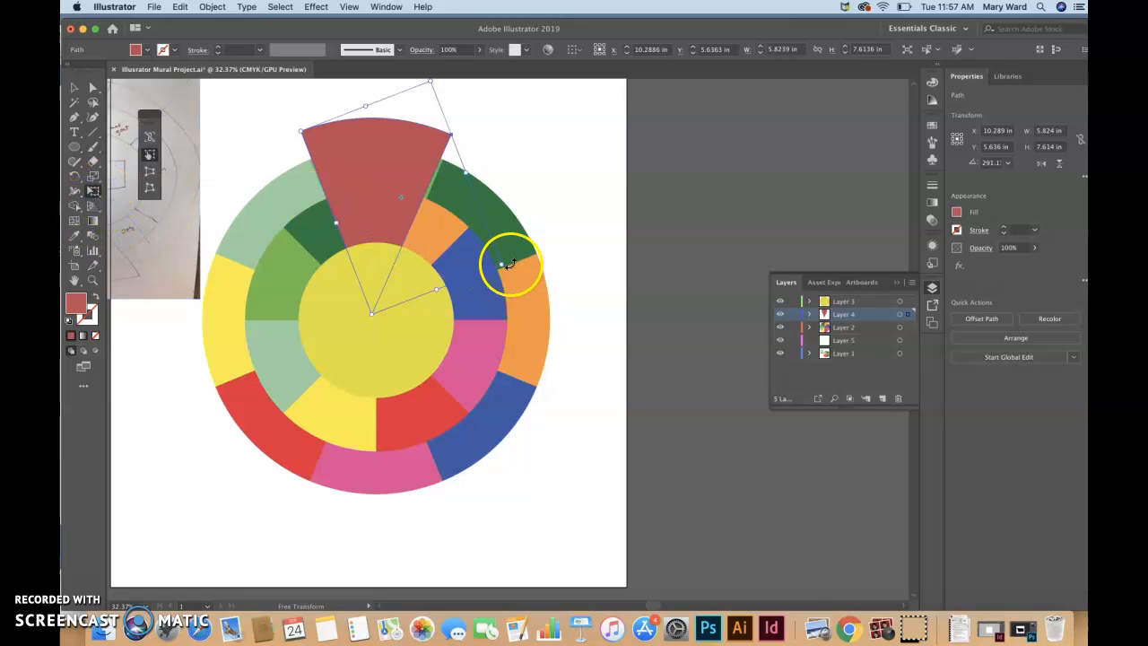
pyautogui.moveTo(500, 264); pyautogui.dragTo(572, 290)
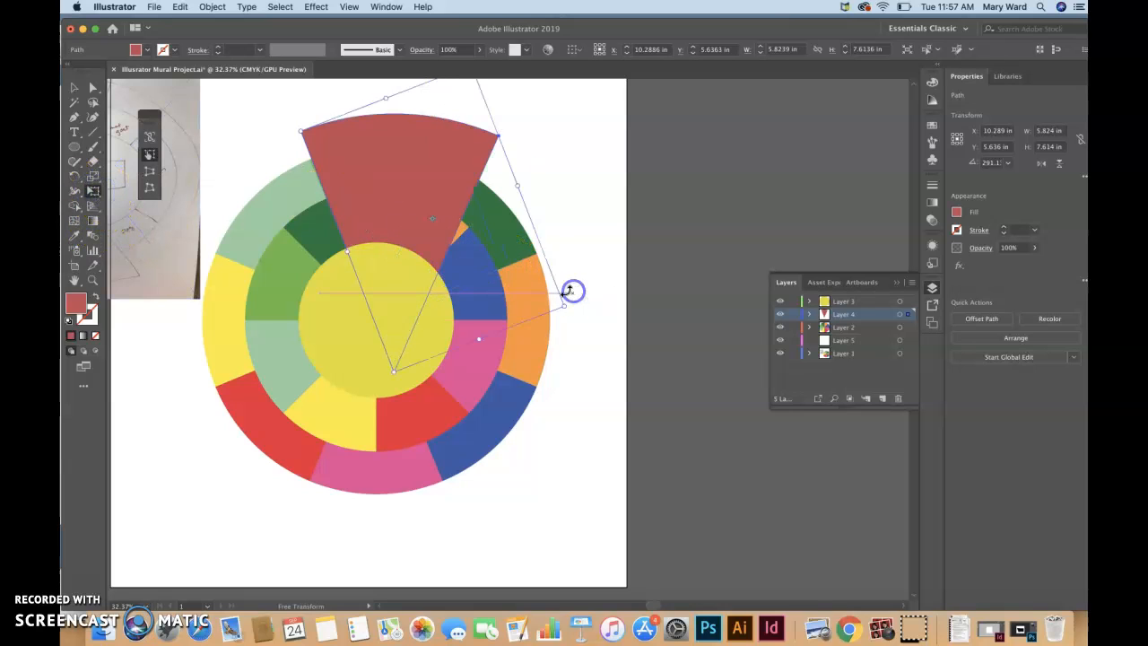
pyautogui.click(75, 87)
pyautogui.click(641, 231)
pyautogui.moveTo(434, 212); pyautogui.dragTo(412, 203)
pyautogui.click(628, 135)
pyautogui.click(380, 170)
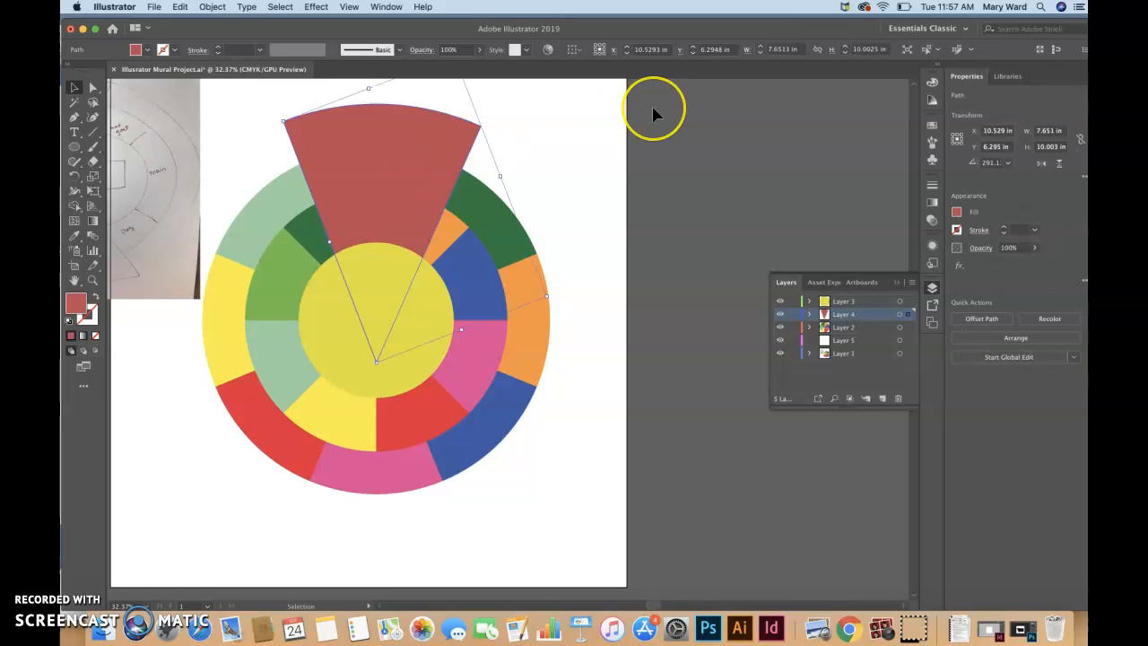
# Nudge the enlarged red wedge slightly left to about X 10.4 in.
pyautogui.press('Left')
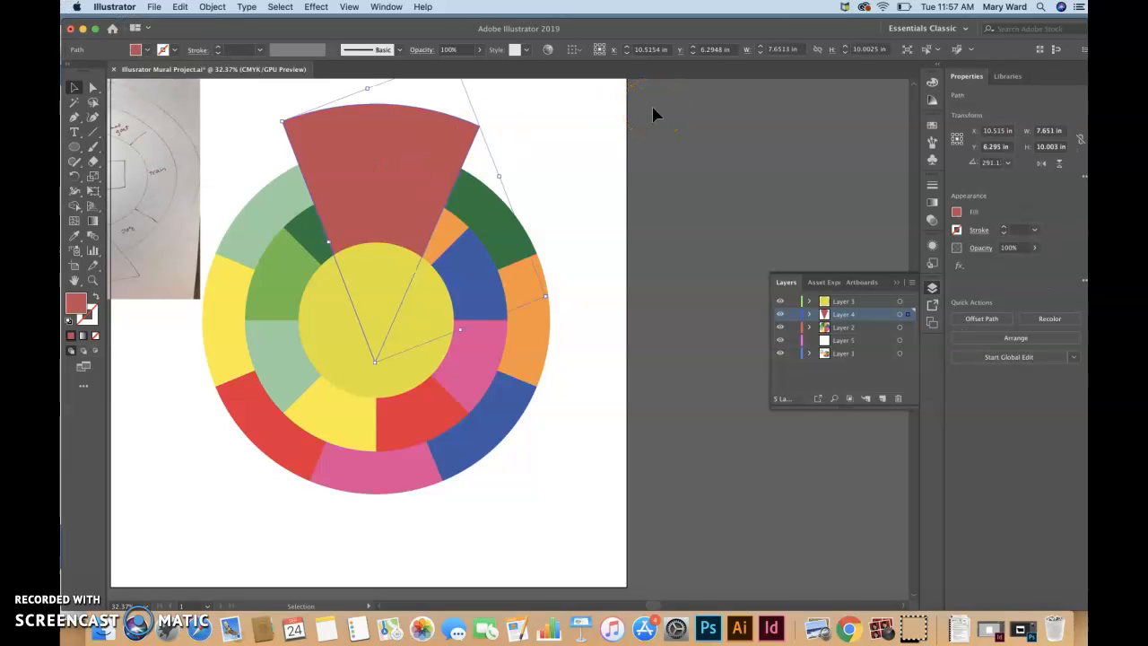
pyautogui.press('Left')
pyautogui.press('Left')
pyautogui.press('Left')
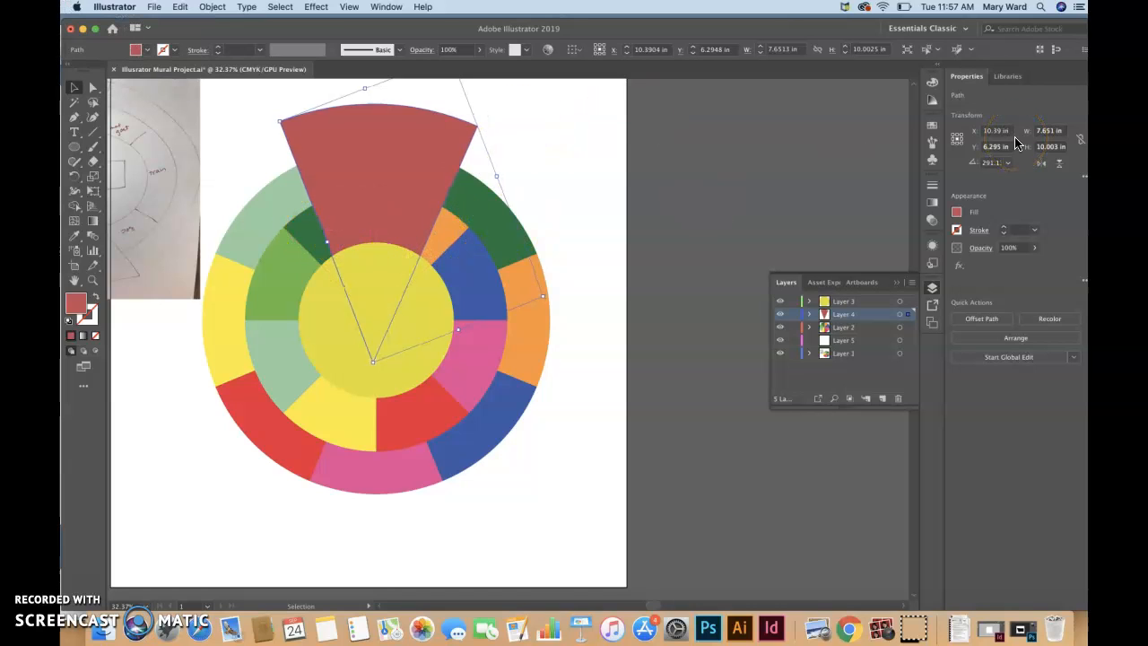
pyautogui.click(662, 240)
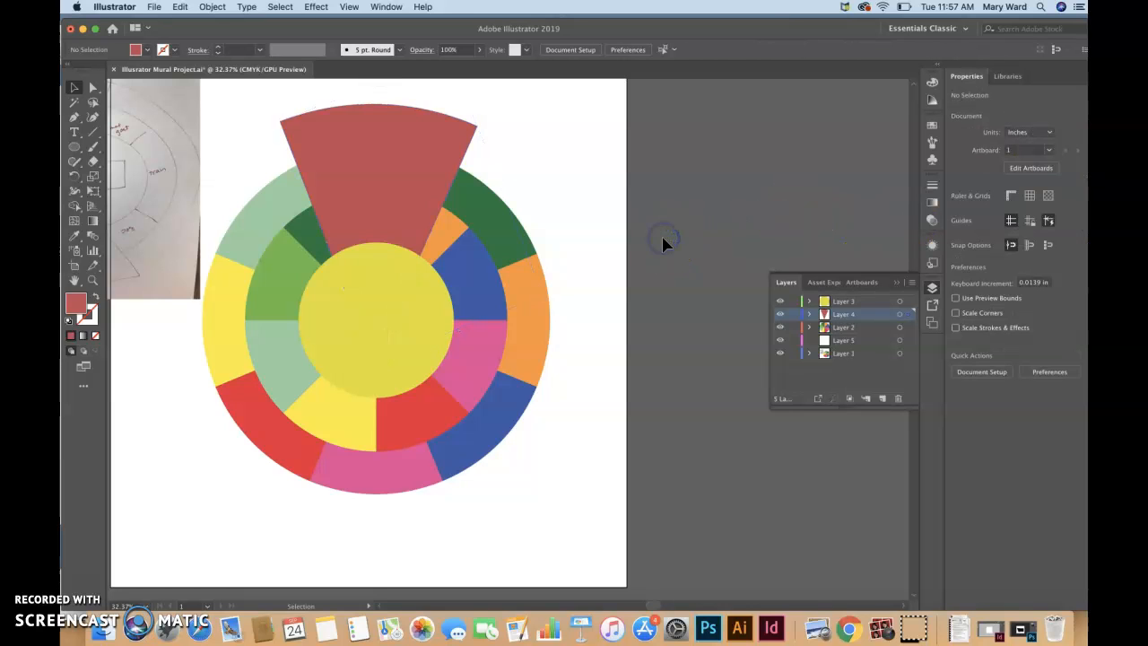
# Duplicate the red wedge and reflect the copy across the horizontal axis.
pyautogui.click(416, 170)
pyautogui.click(640, 205)
pyautogui.click(374, 197)
pyautogui.press('a')
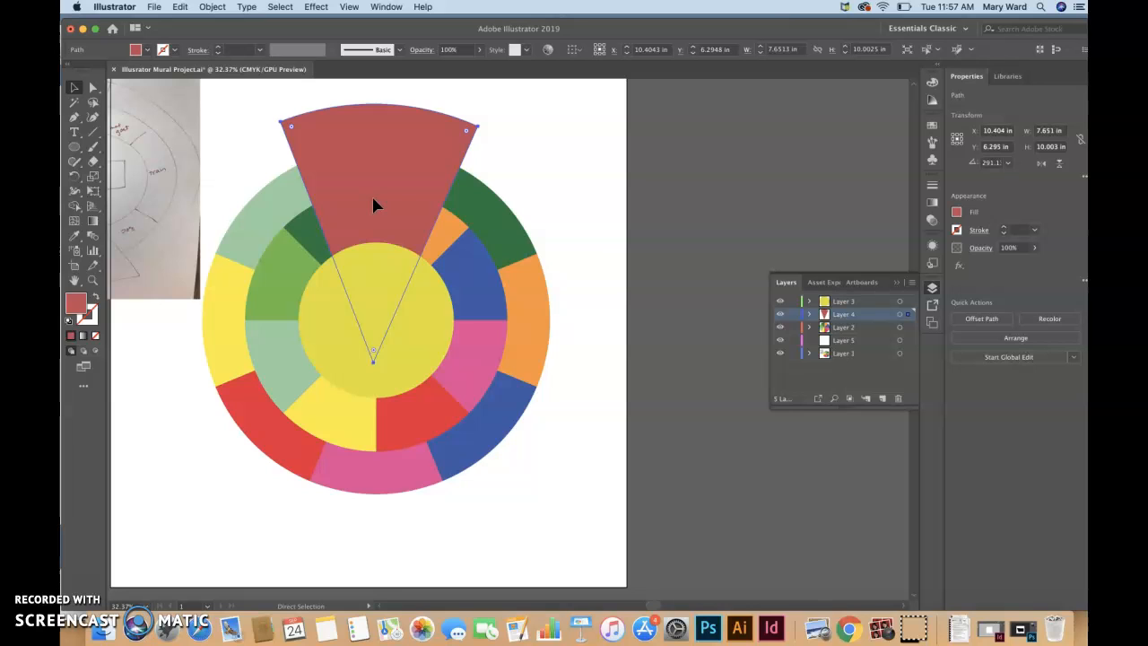
pyautogui.press('super+d')
pyautogui.press('v')
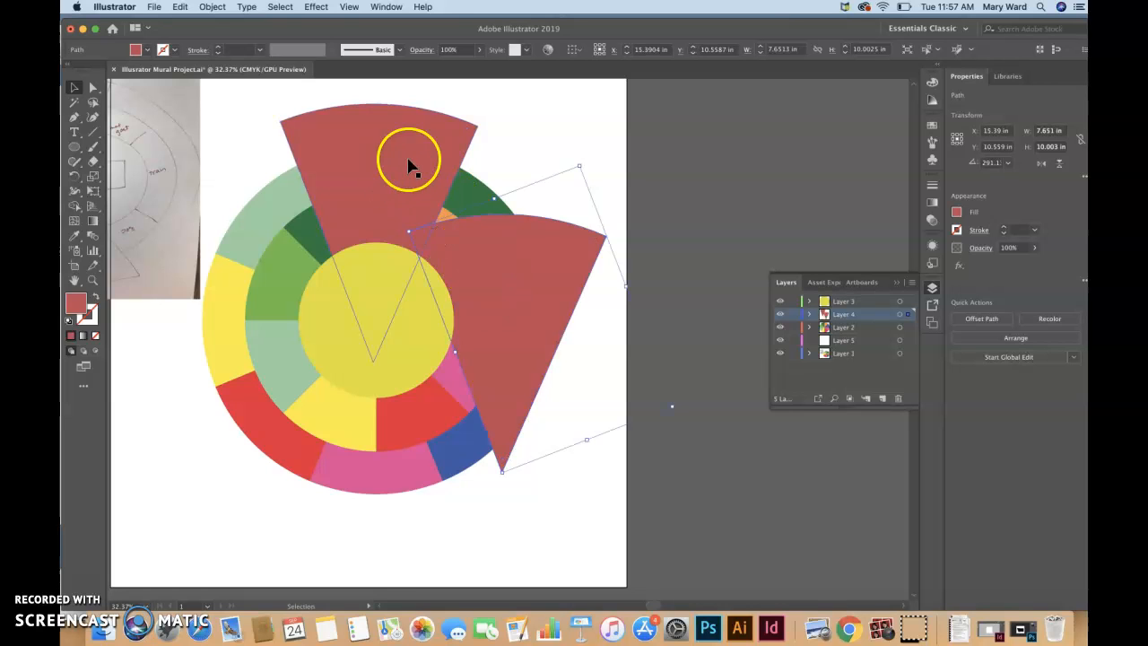
pyautogui.click(213, 7)
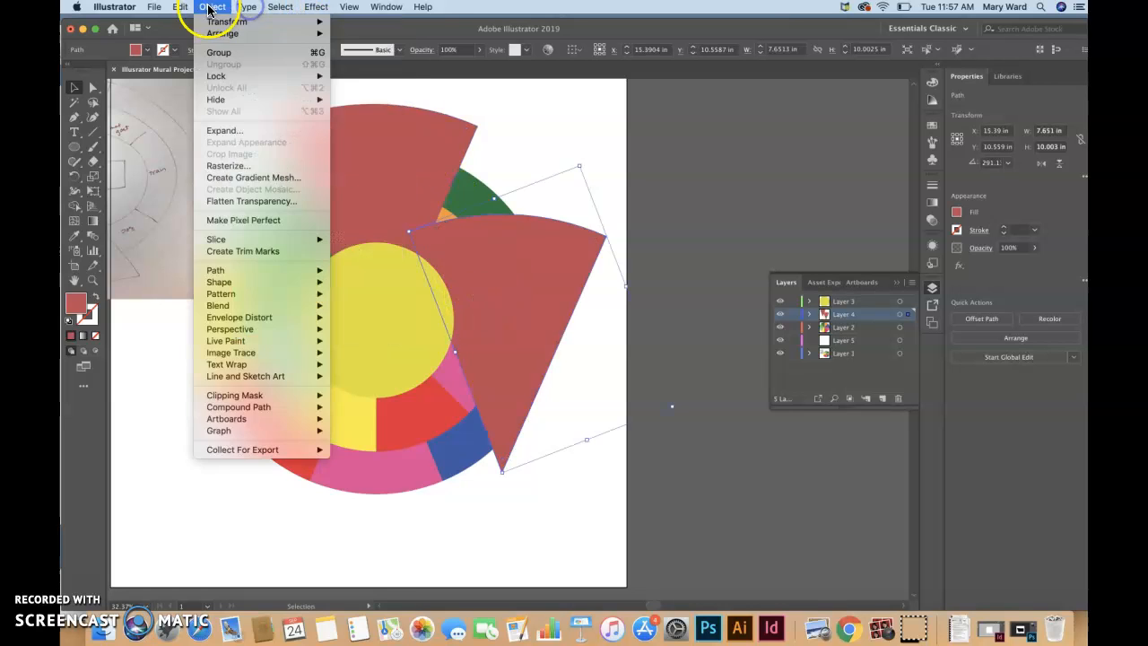
pyautogui.moveTo(228, 24)
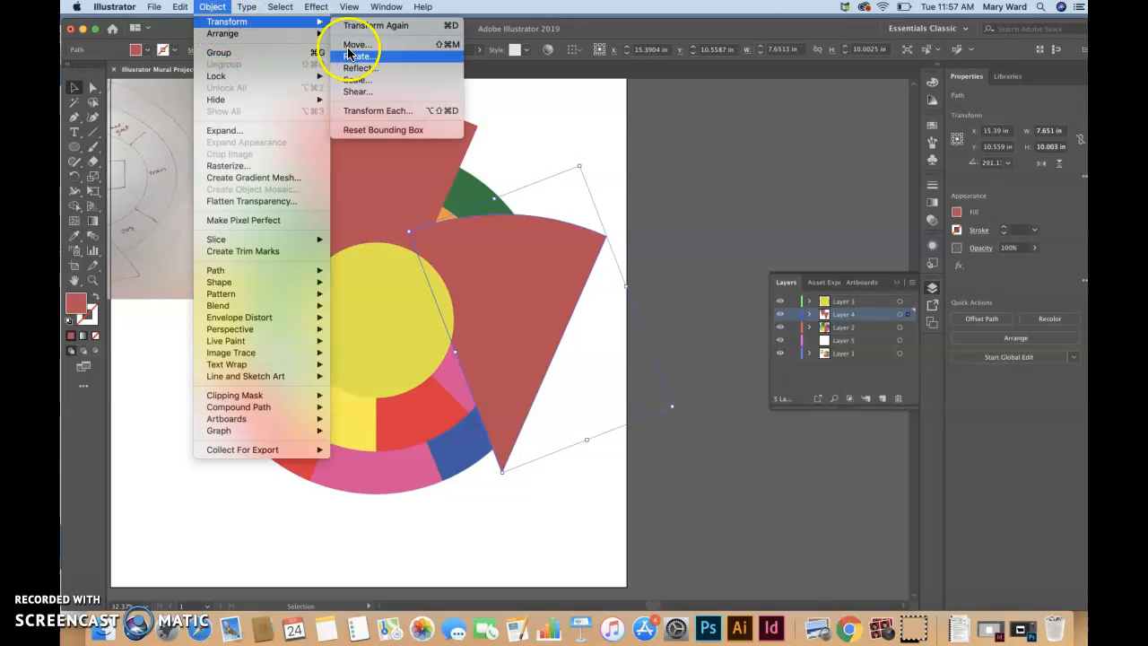
pyautogui.click(375, 74)
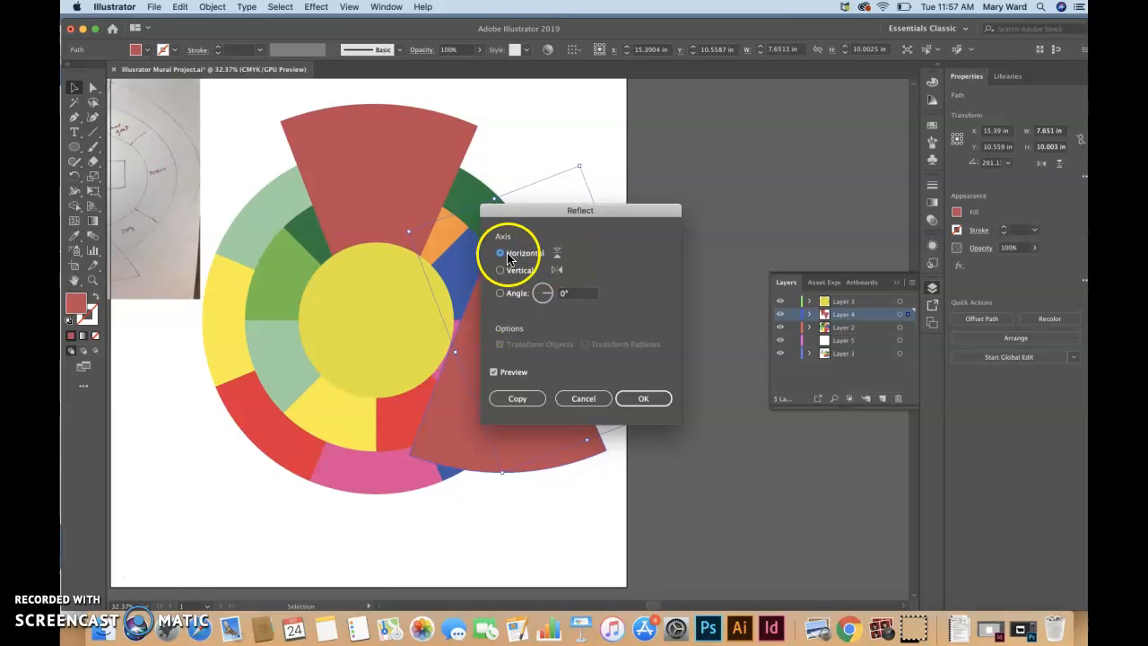
pyautogui.click(643, 398)
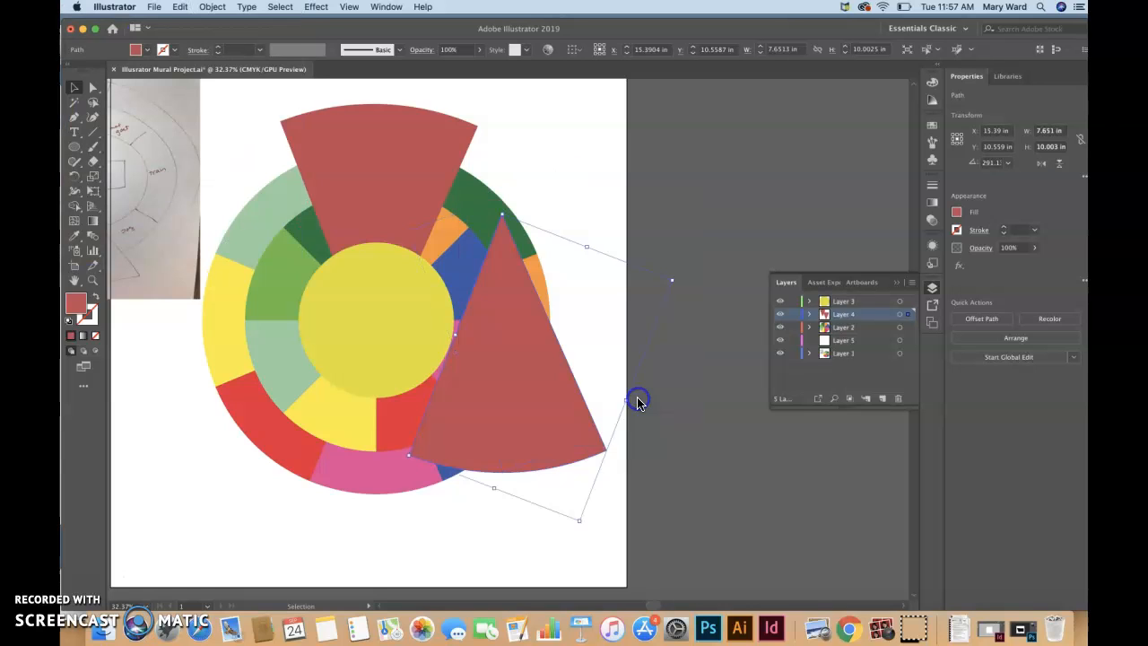
# Move the reflected wedge to the bottom of the wheel, directly opposite the upper red one, at about X 10.4 in, Y 13.03 in.
pyautogui.moveTo(503, 384); pyautogui.dragTo(397, 451)
pyautogui.click(437, 411)
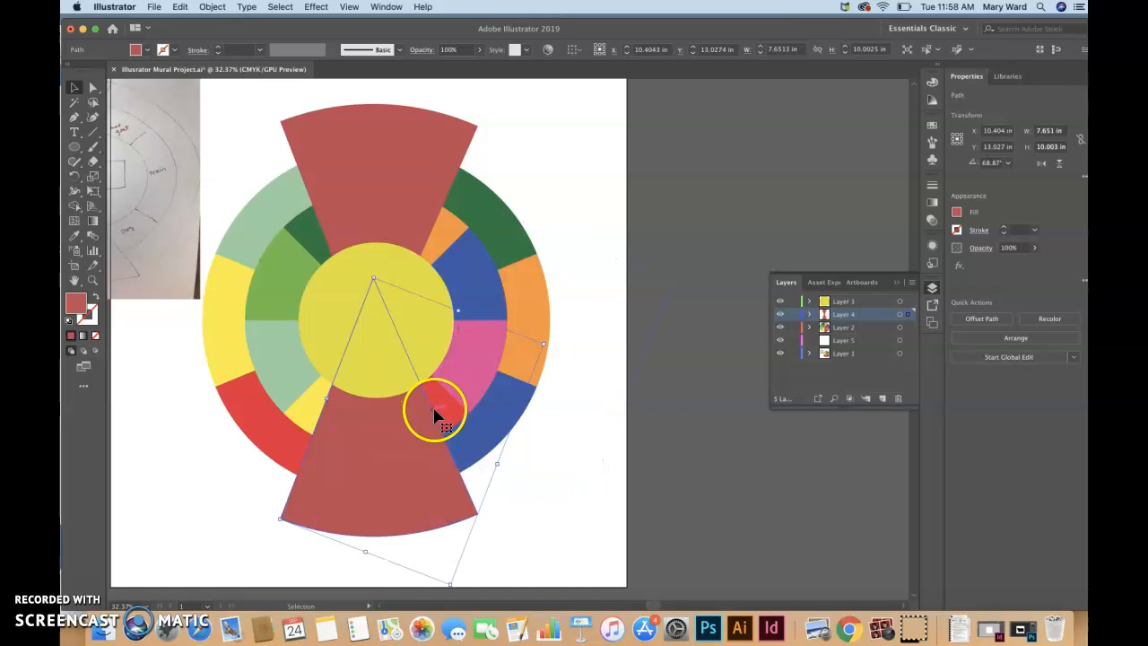
pyautogui.click(441, 407)
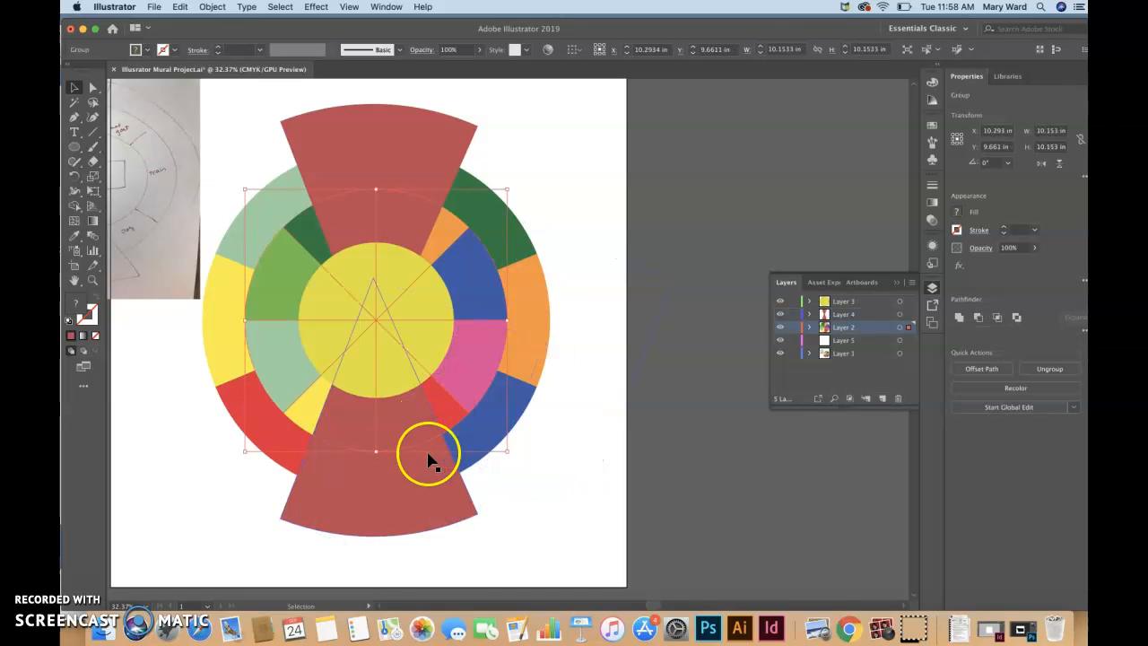
pyautogui.click(425, 486)
pyautogui.click(293, 450)
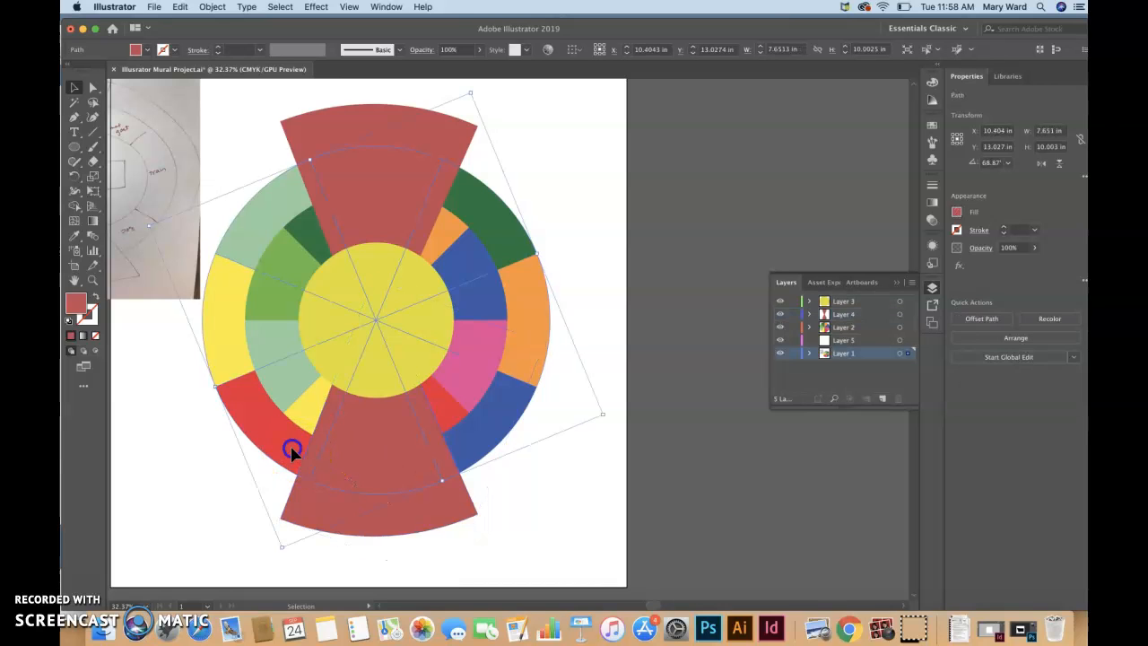
pyautogui.click(201, 485)
pyautogui.click(409, 489)
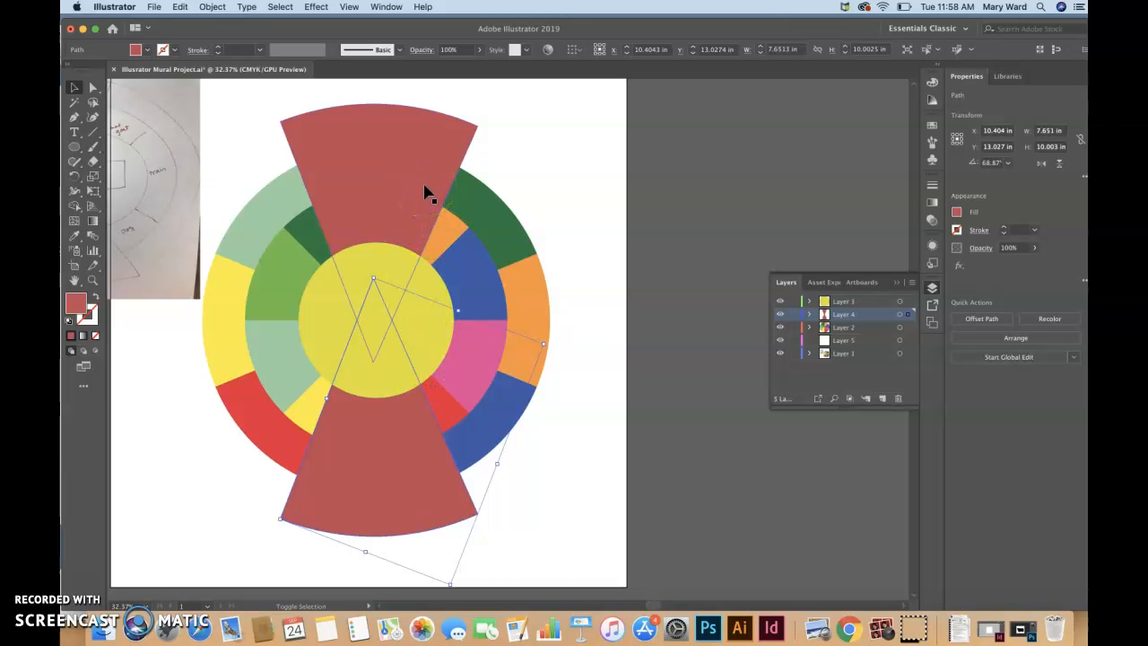
pyautogui.click(637, 318)
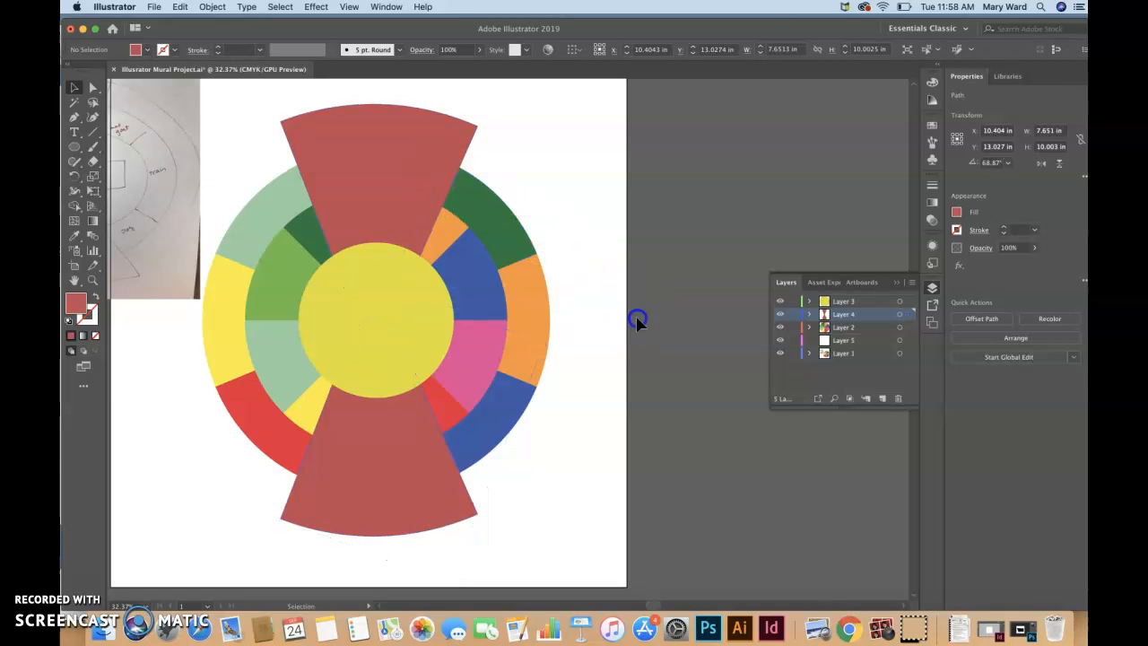
# Change the fill of the red wedge at the bottom of the wheel to light blue.
pyautogui.click(385, 500)
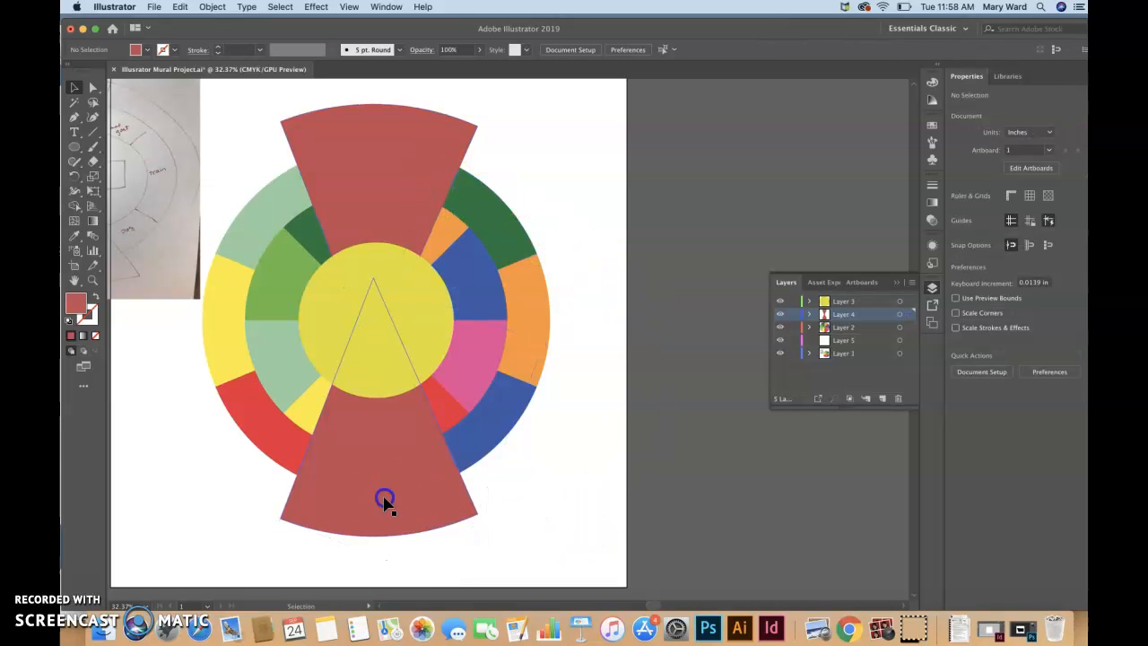
pyautogui.doubleClick(75, 312)
pyautogui.click(594, 332)
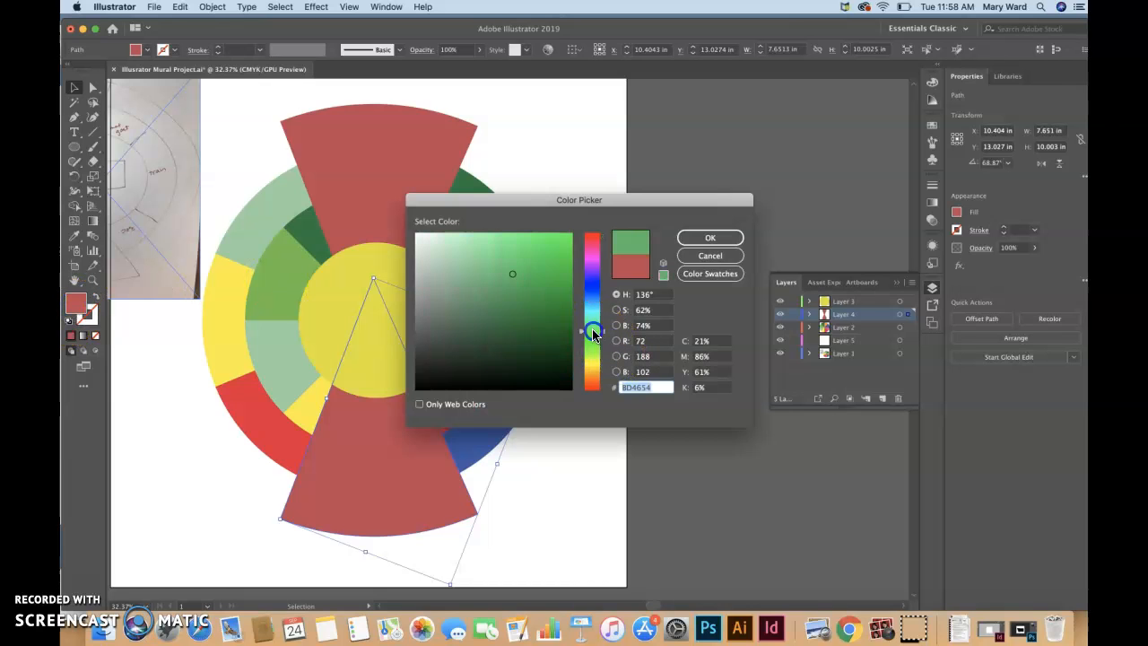
pyautogui.click(557, 248)
pyautogui.click(592, 299)
pyautogui.click(479, 243)
pyautogui.click(729, 236)
pyautogui.click(636, 312)
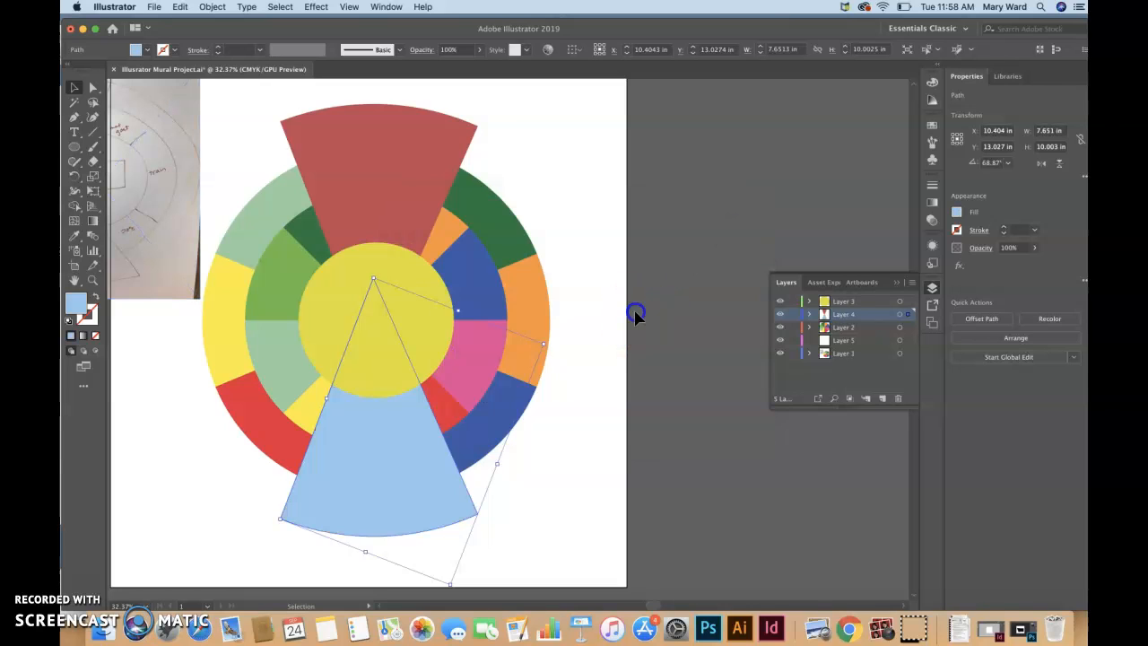
pyautogui.click(172, 212)
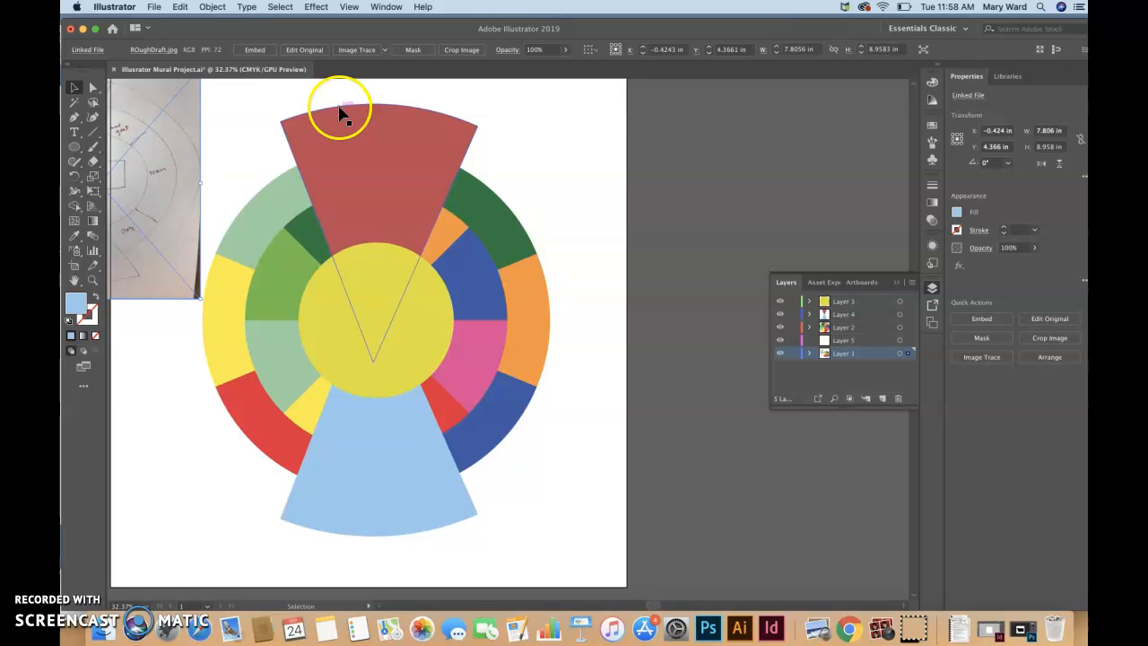
# Check Layer 5's visibility and the selection marks of all artwork to find which layers hold the objects.
pyautogui.moveTo(659, 608); pyautogui.dragTo(653, 608)
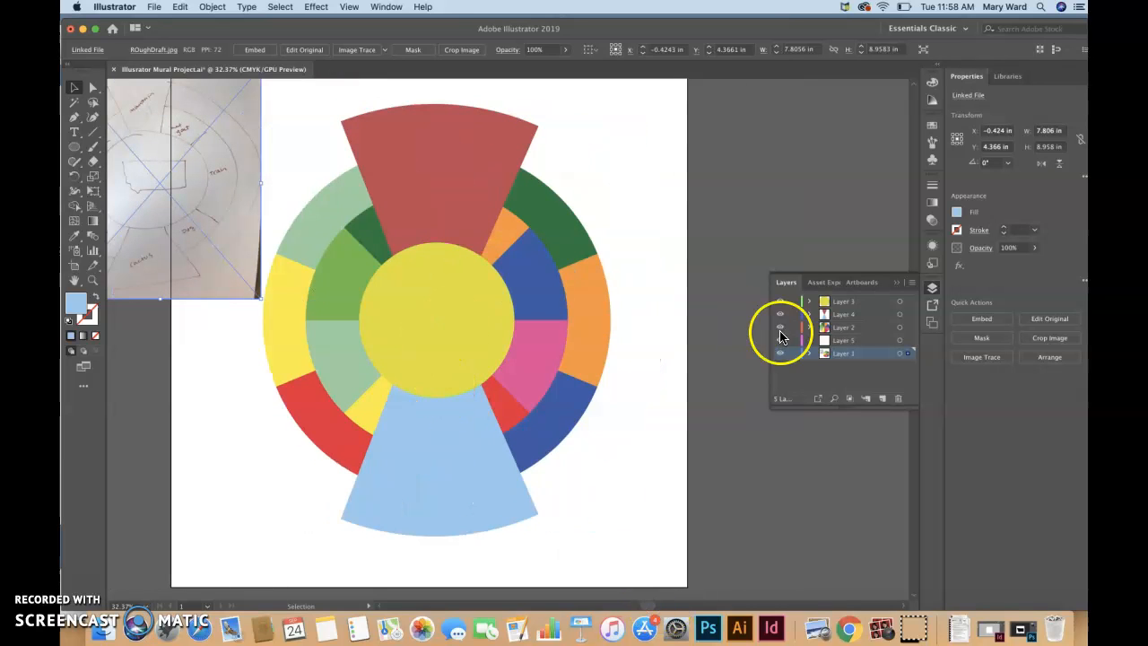
pyautogui.click(843, 343)
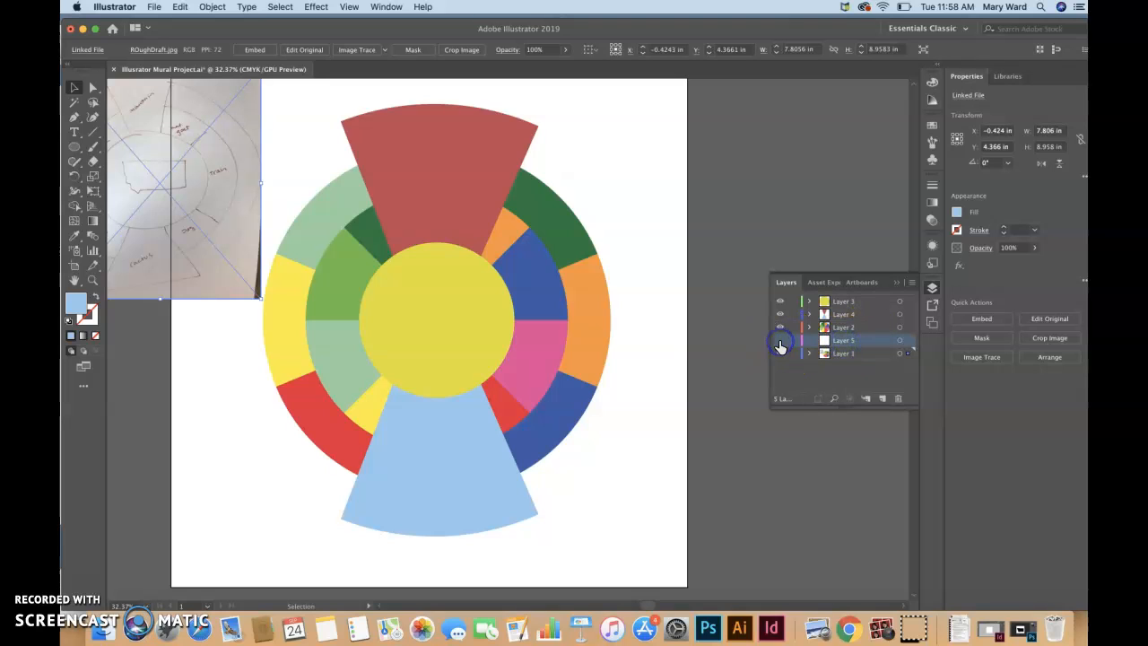
pyautogui.moveTo(859, 343)
pyautogui.mouseDown()
pyautogui.moveTo(858, 361)
pyautogui.moveTo(850, 354)
pyautogui.mouseUp()
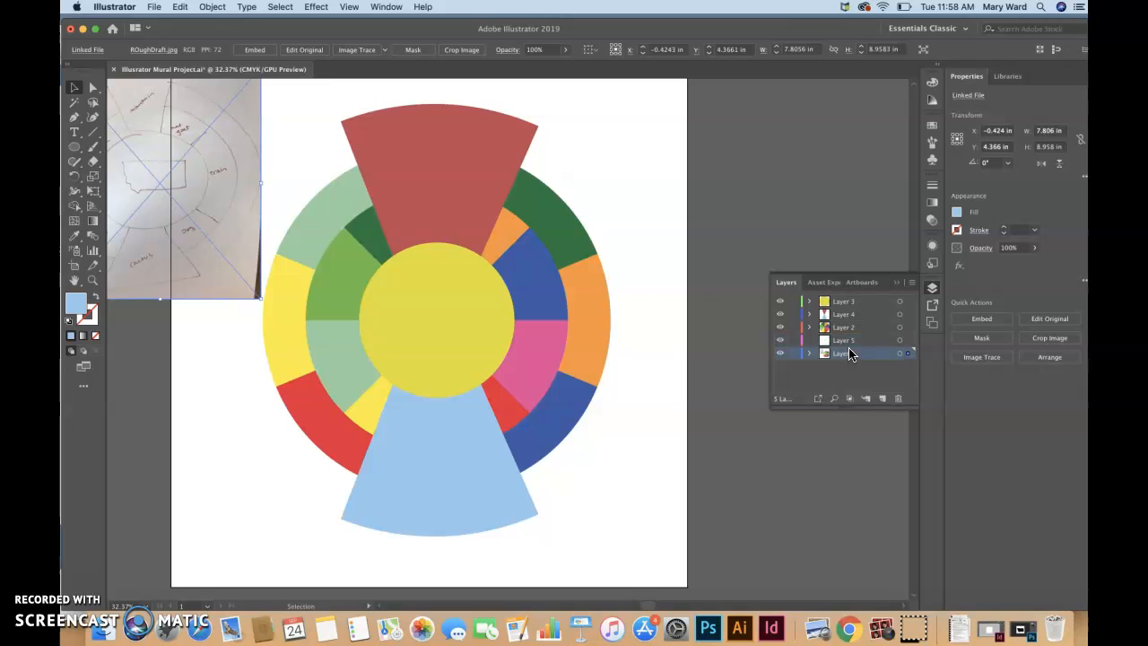
pyautogui.click(846, 341)
pyautogui.click(779, 345)
pyautogui.click(779, 344)
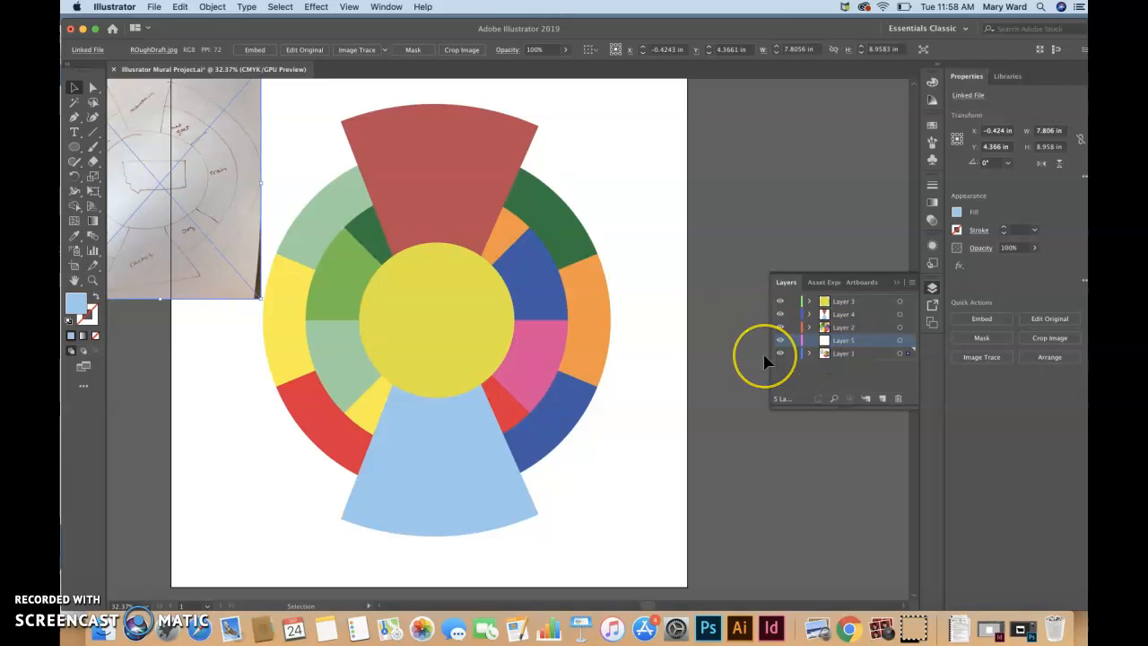
pyautogui.press('super+a')
pyautogui.click(732, 361)
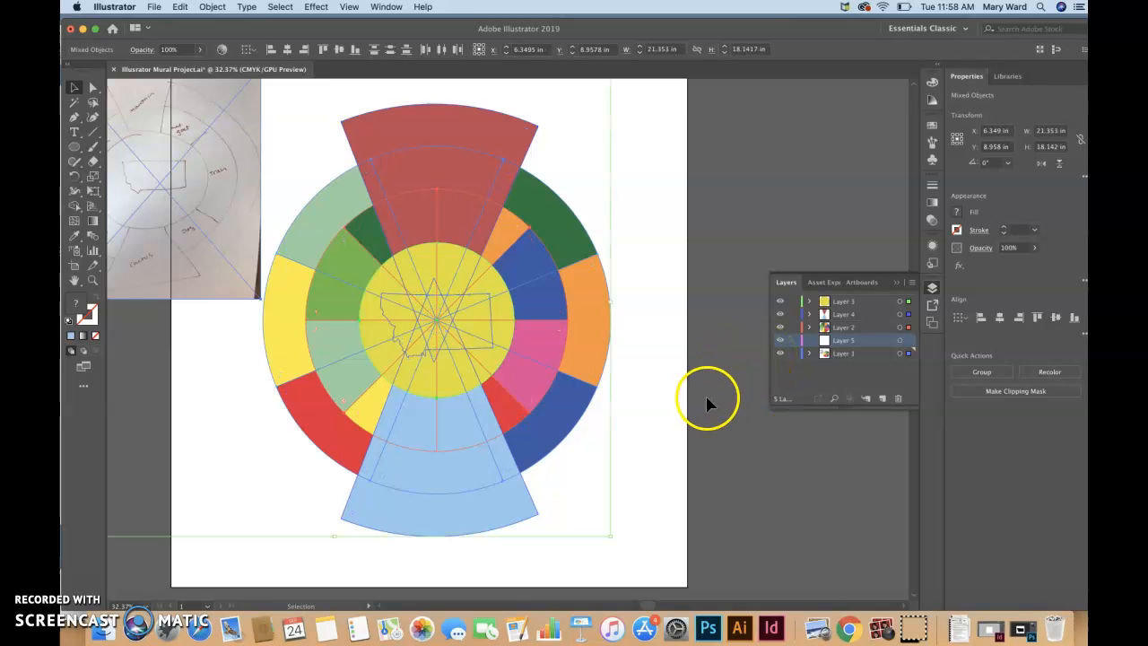
# Move the yellow circle aside to about X 17.03 in, Y 9.42 in, and place the Montana shape on Layer 5 at the top of the layer stack.
pyautogui.click(507, 339)
pyautogui.moveTo(469, 328); pyautogui.dragTo(644, 325)
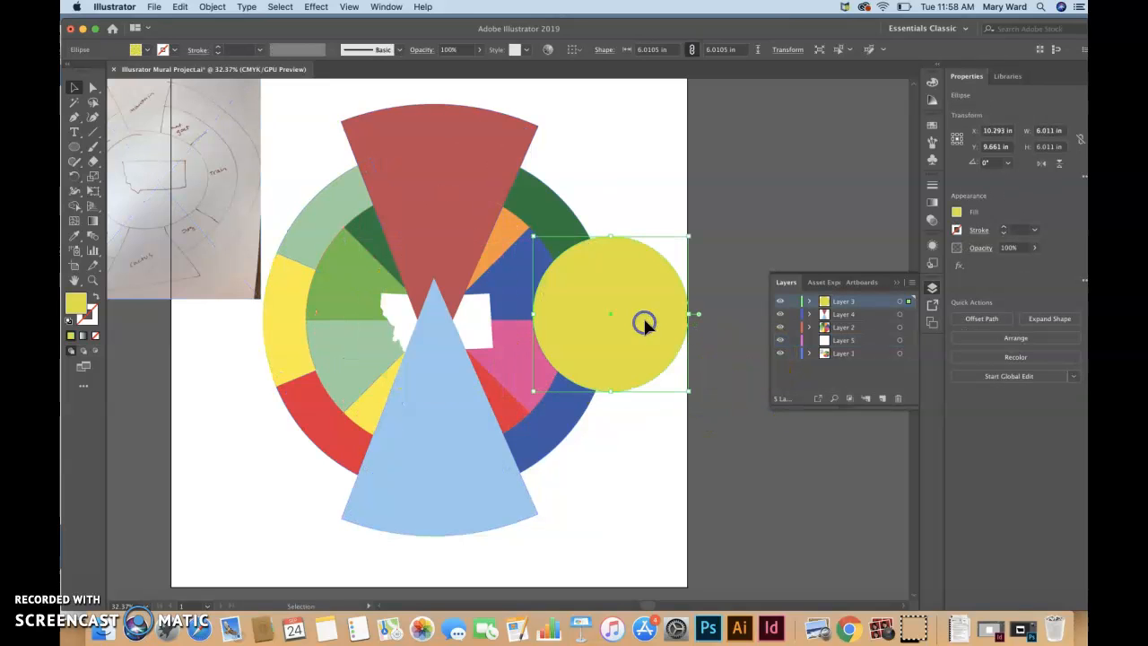
pyautogui.click(478, 321)
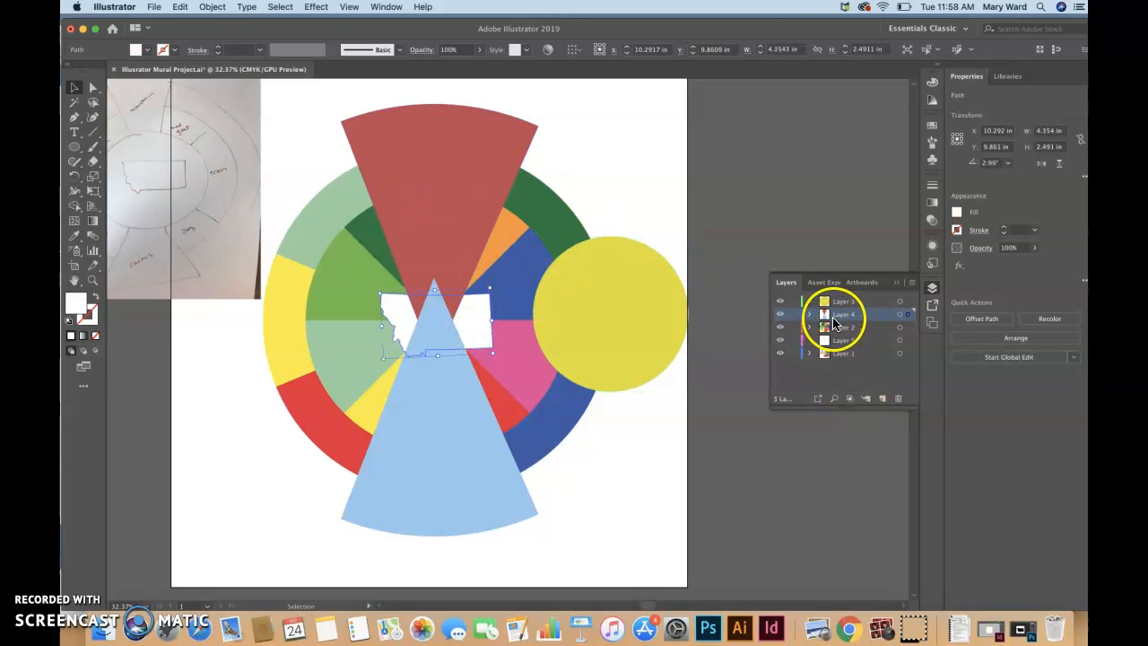
pyautogui.moveTo(907, 314); pyautogui.dragTo(847, 298)
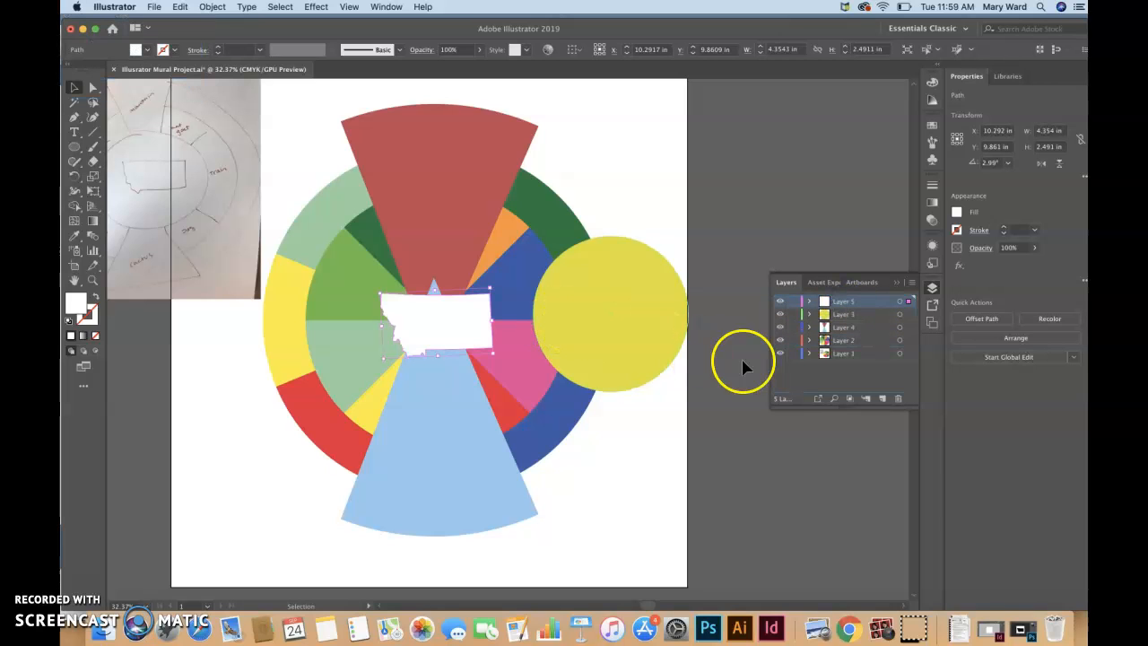
# Return the yellow circle to the middle of the wheel beneath Montana and align its centre with the colour rings.
pyautogui.click(659, 292)
pyautogui.moveTo(663, 336); pyautogui.dragTo(491, 338)
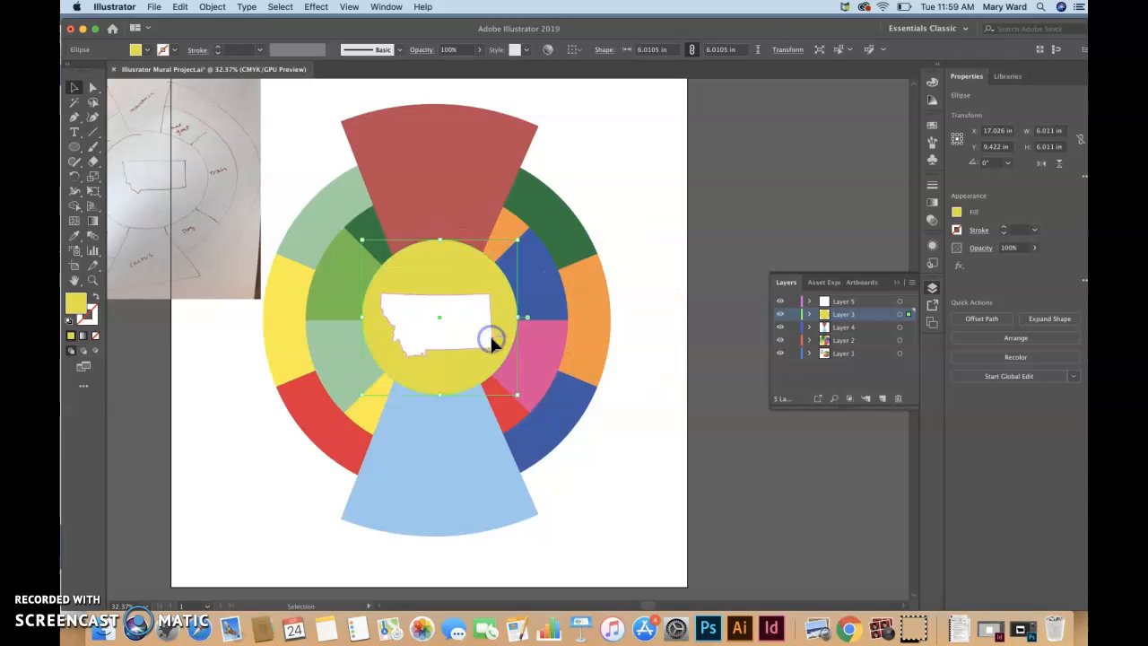
pyautogui.keyDown('shift'); pyautogui.click(544, 338); pyautogui.keyUp('shift')
pyautogui.click(612, 49)
pyautogui.click(664, 49)
pyautogui.click(682, 146)
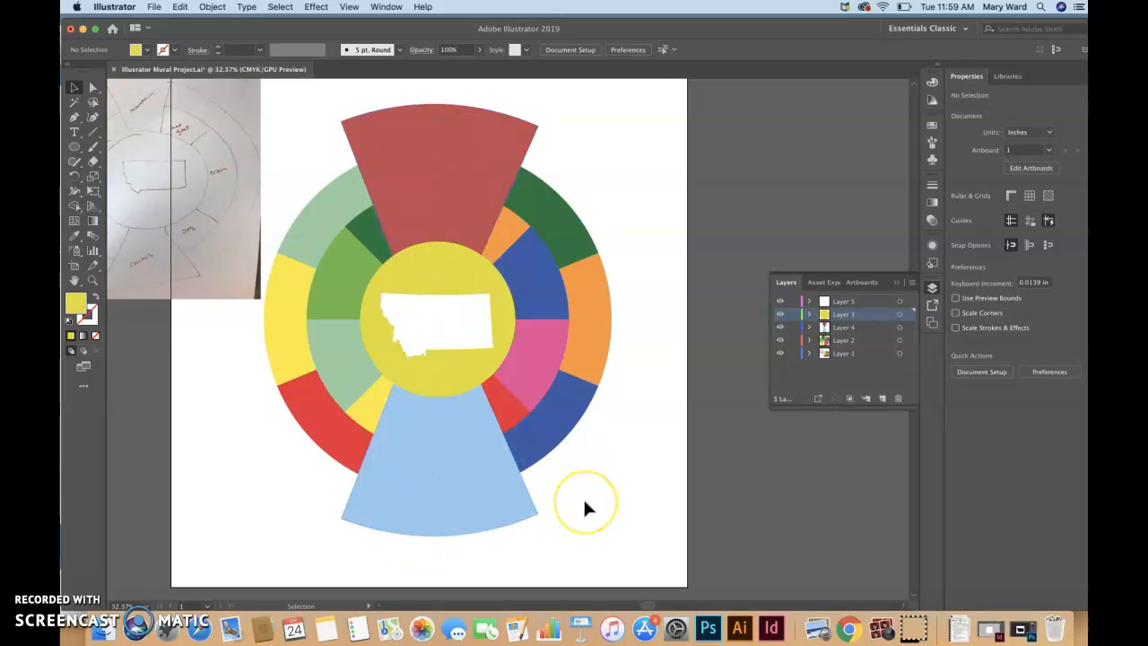
pyautogui.click(276, 483)
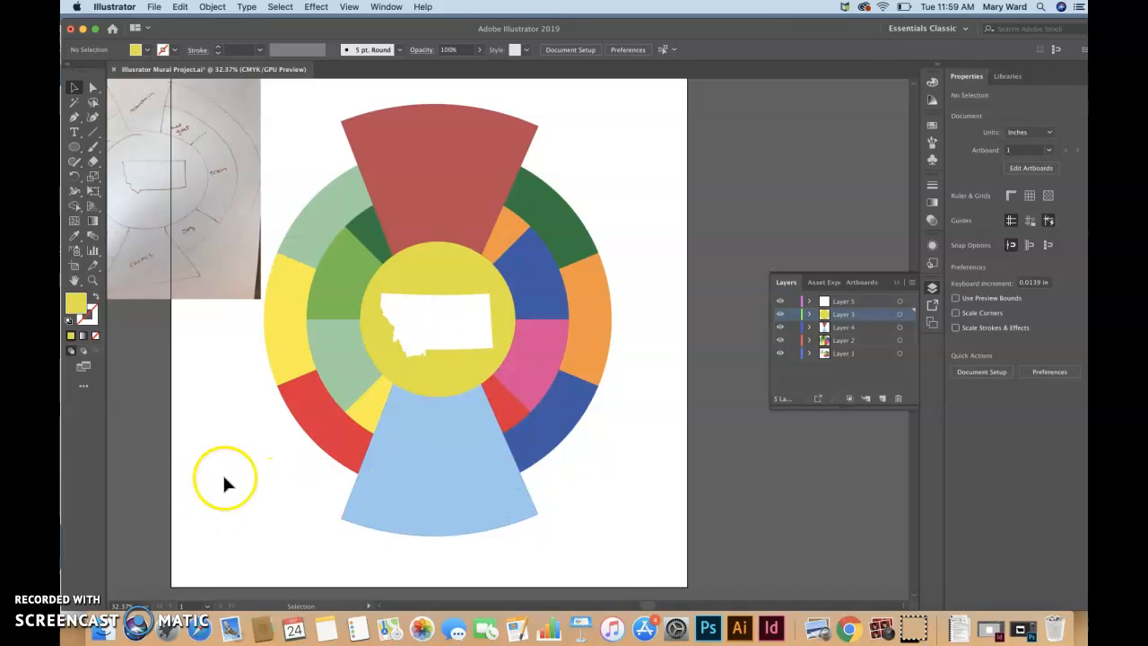